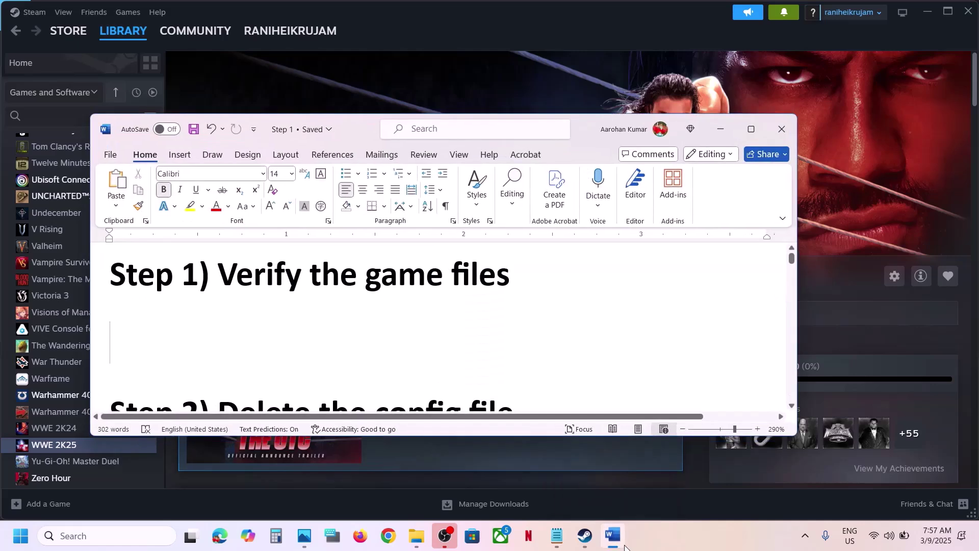
Open the WWE 2K25 properties in Steam, view the Installed Files page with the verify option, and close the window.
{"action": "left_click", "coordinate": [624, 545]}
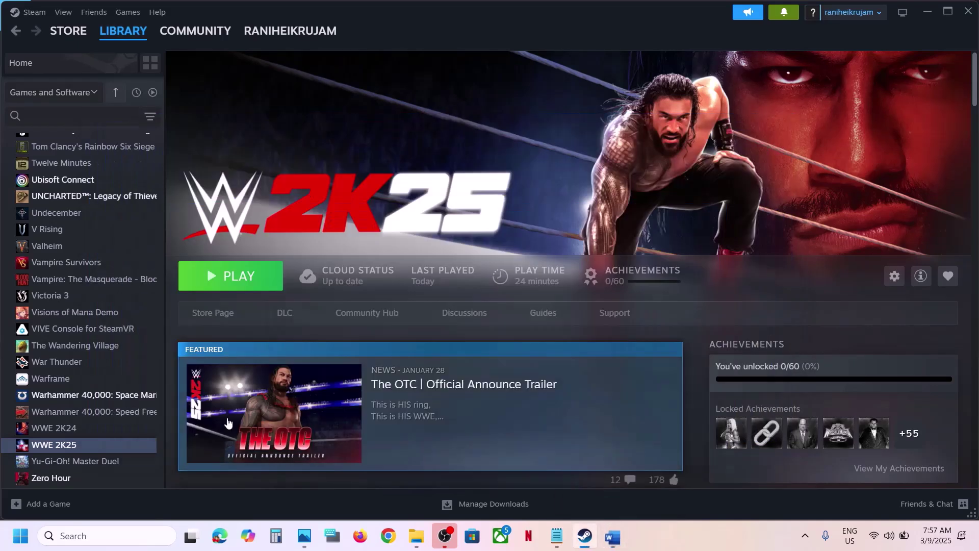
{"action": "right_click", "coordinate": [75, 451]}
{"action": "left_click", "coordinate": [112, 432]}
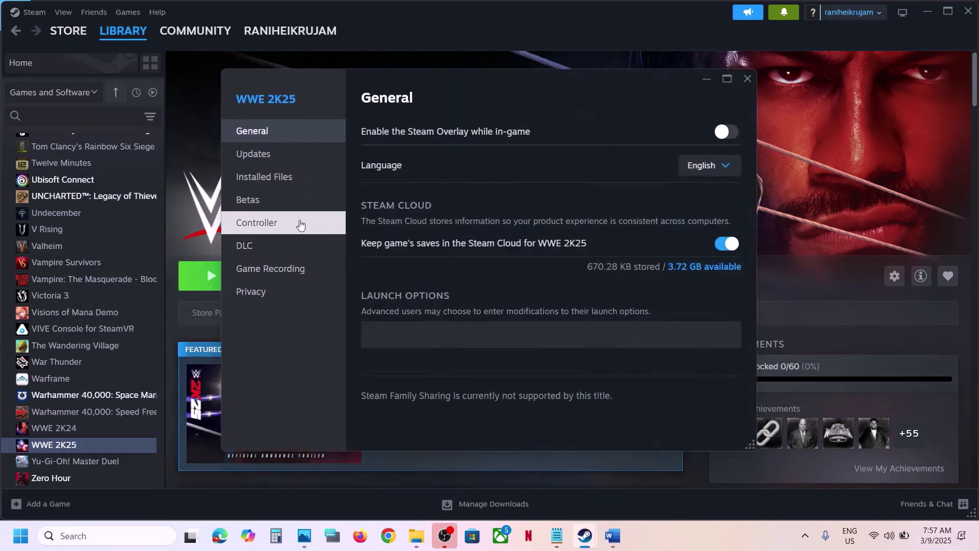
{"action": "left_click", "coordinate": [278, 177]}
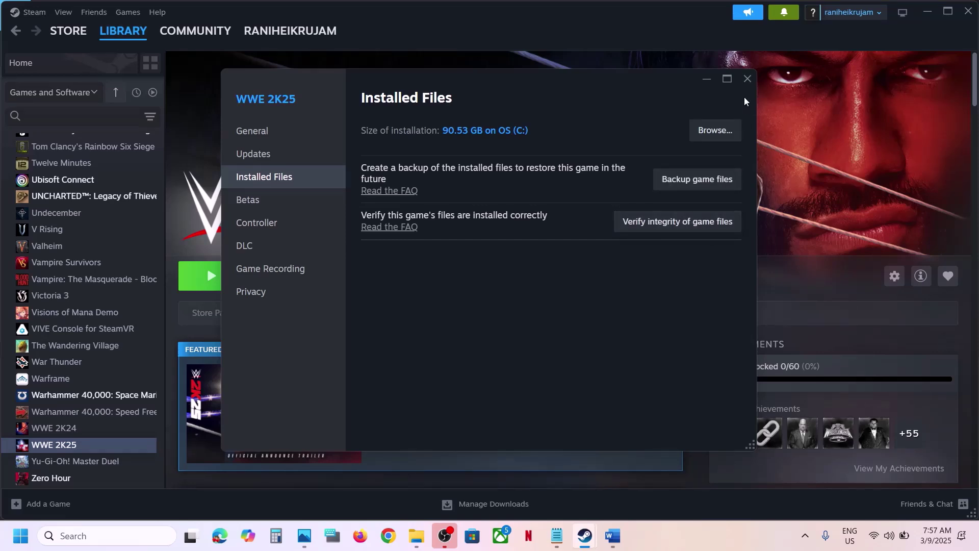
{"action": "left_click", "coordinate": [744, 81]}
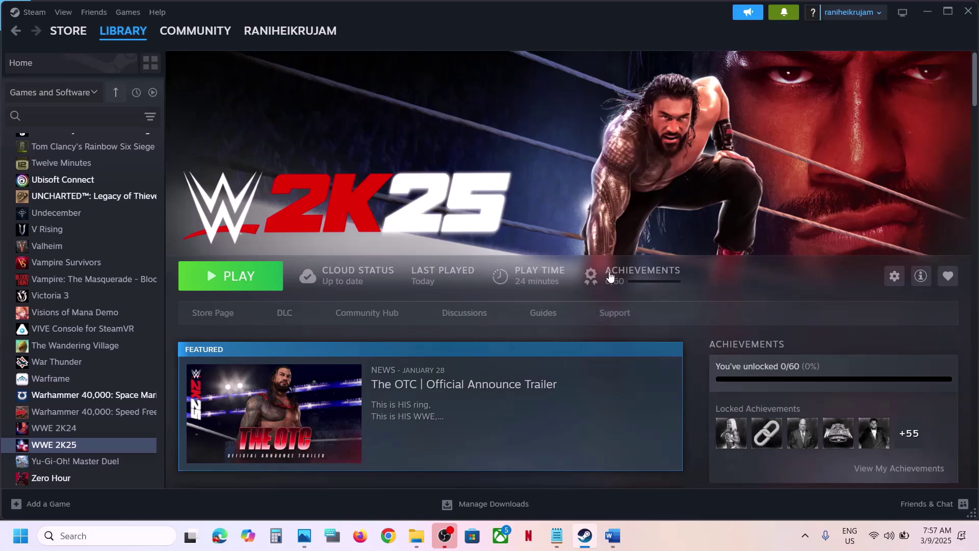
Switch to the Word notes, highlight the Step 2 text "Delete the config file", and return to Steam.
{"action": "left_click", "coordinate": [612, 536]}
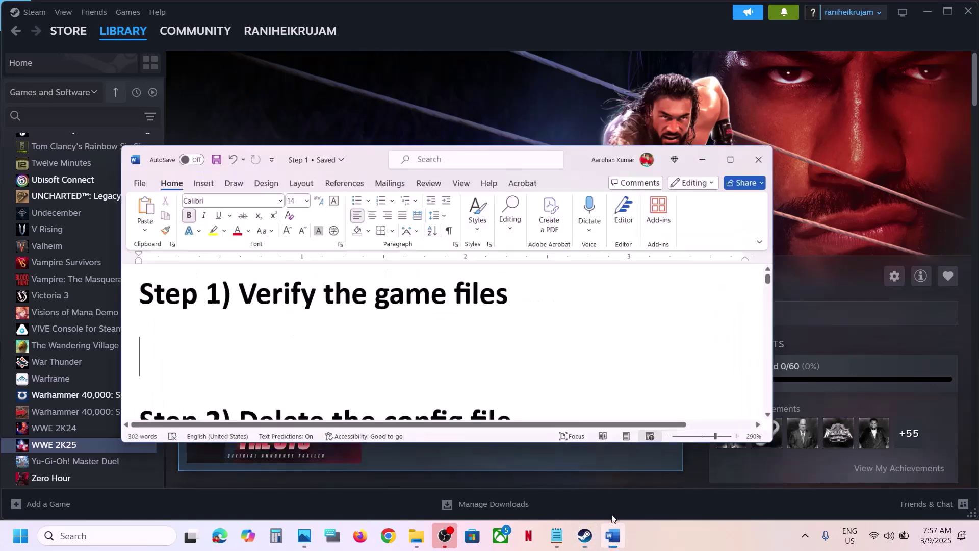
{"action": "scroll", "coordinate": [429, 334], "scroll_direction": "down", "scroll_amount": 2}
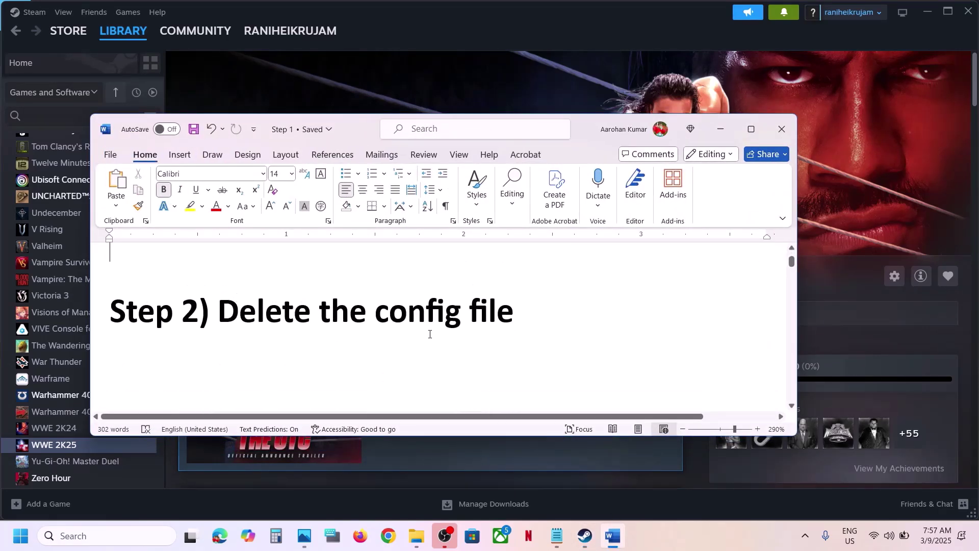
{"action": "left_click_drag", "start_coordinate": [272, 319], "coordinate": [516, 329]}
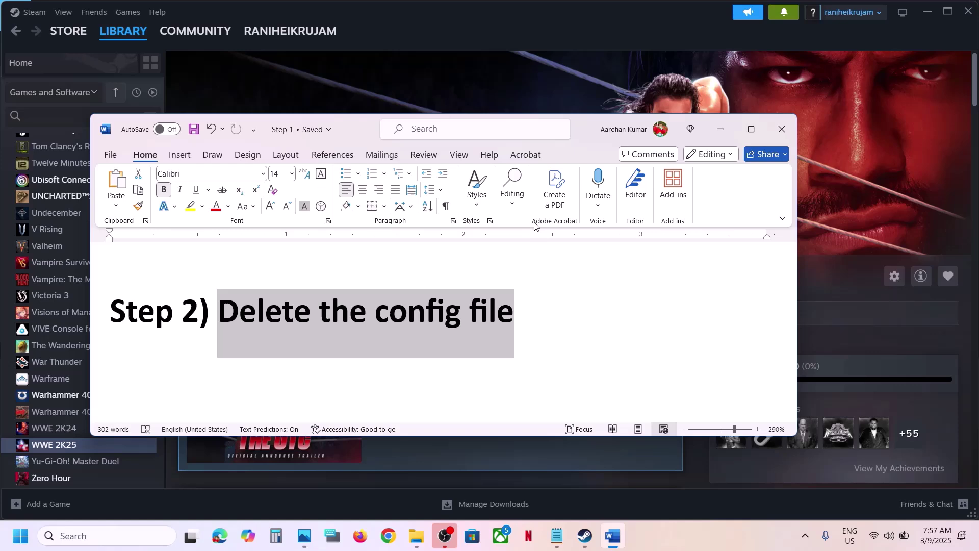
{"action": "left_click", "coordinate": [502, 103]}
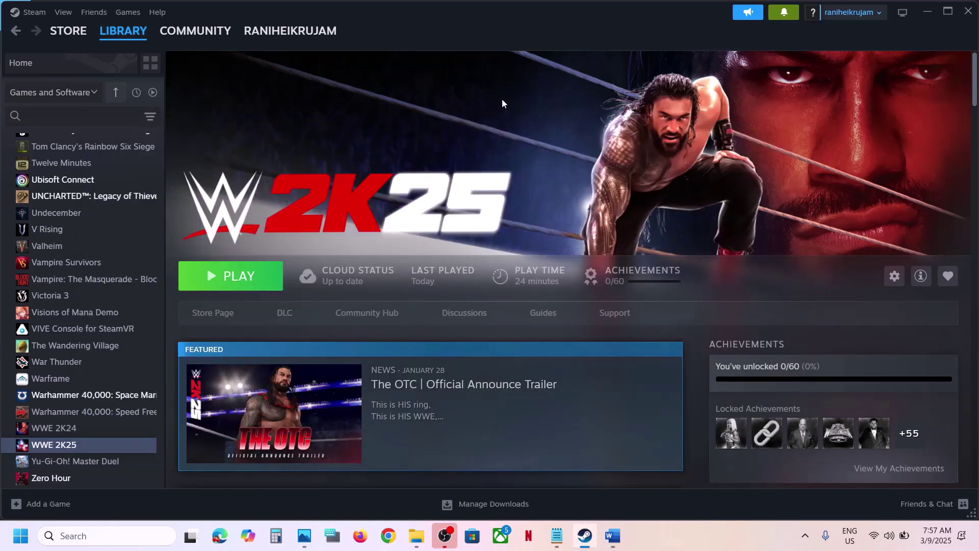
Open the WWE2K25 folder inside Documents in File Explorer and delete the config.old file.
{"action": "right_click", "coordinate": [416, 536]}
{"action": "left_click", "coordinate": [366, 461]}
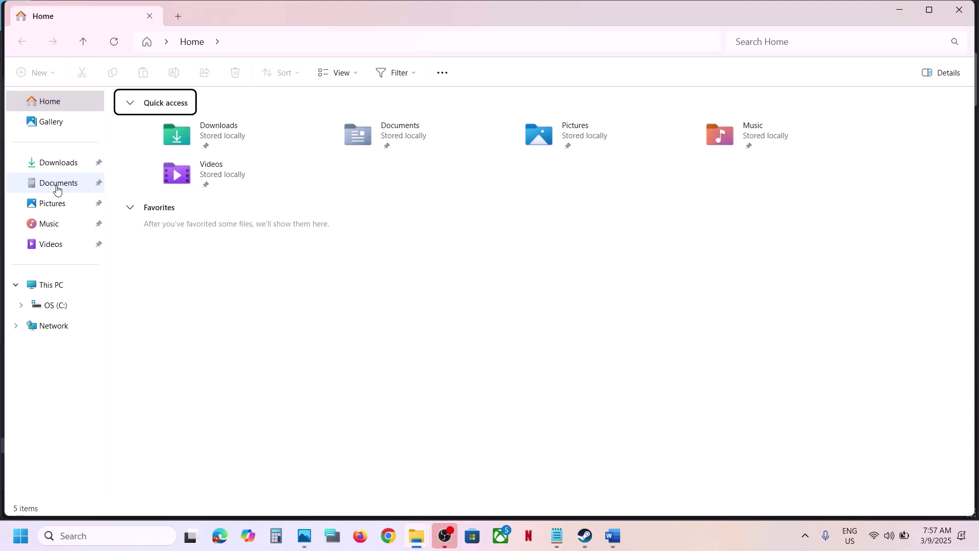
{"action": "left_click", "coordinate": [56, 189]}
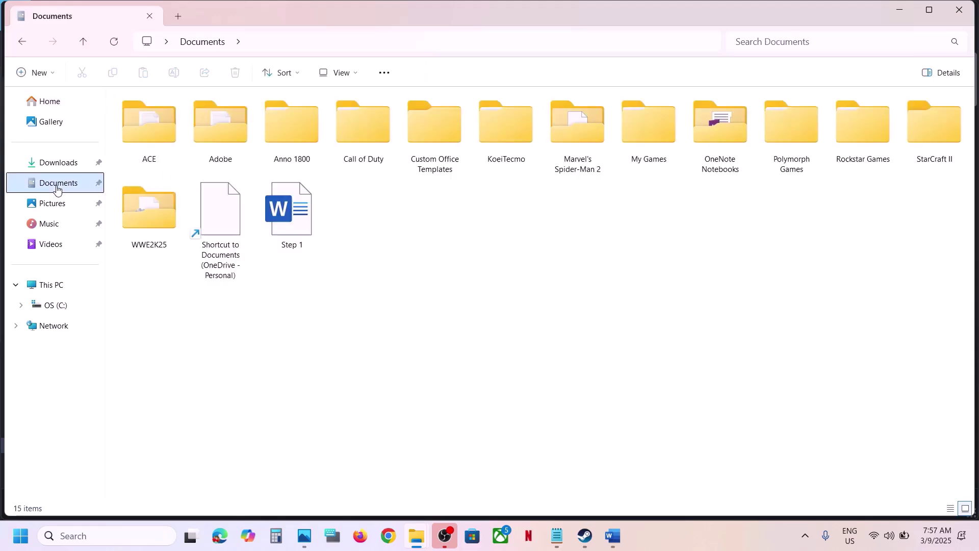
{"action": "left_click", "coordinate": [149, 219]}
{"action": "double_click", "coordinate": [149, 218]}
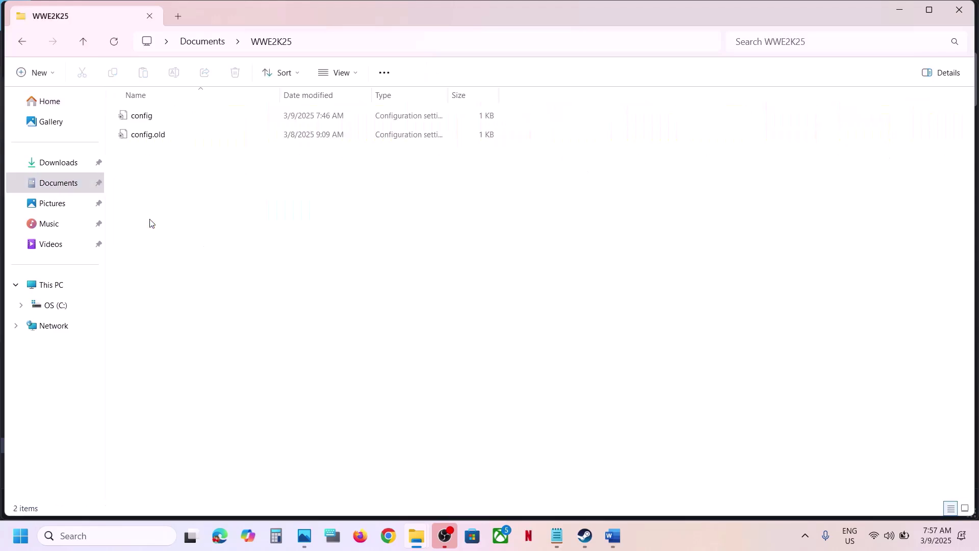
{"action": "right_click", "coordinate": [143, 137]}
{"action": "left_click", "coordinate": [315, 158]}
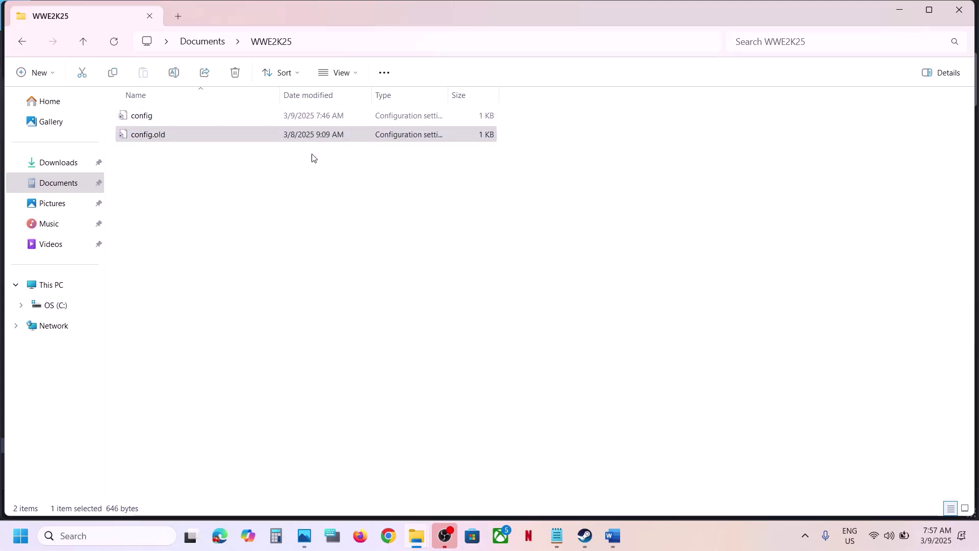
Copy the config file from the WWE2K25 folder onto the desktop as a backup and return to the folder.
{"action": "left_click", "coordinate": [145, 117]}
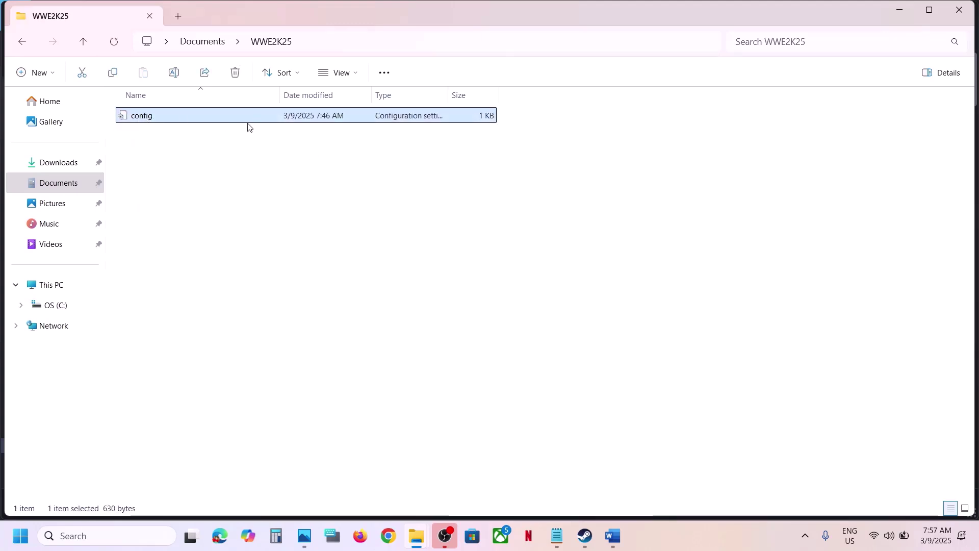
{"action": "right_click", "coordinate": [164, 121]}
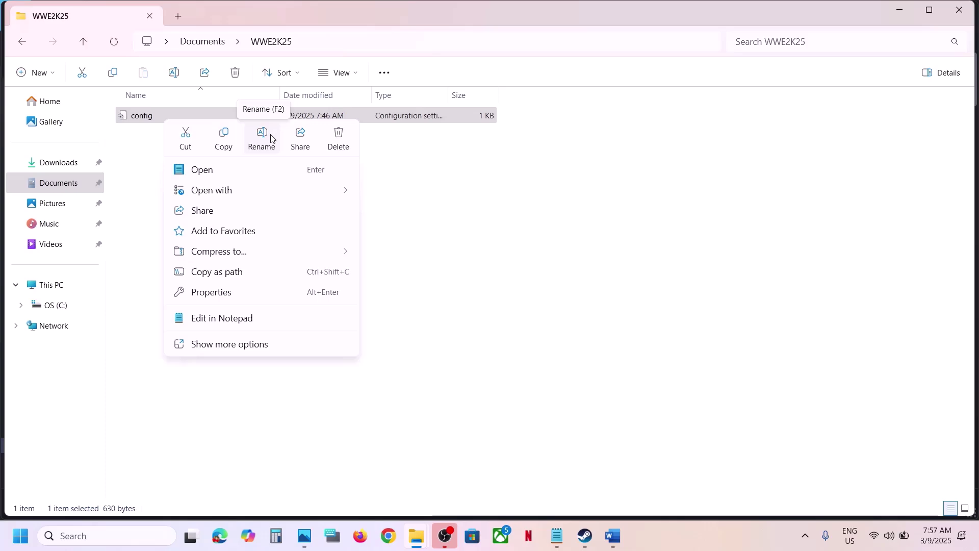
{"action": "right_click", "coordinate": [137, 121]}
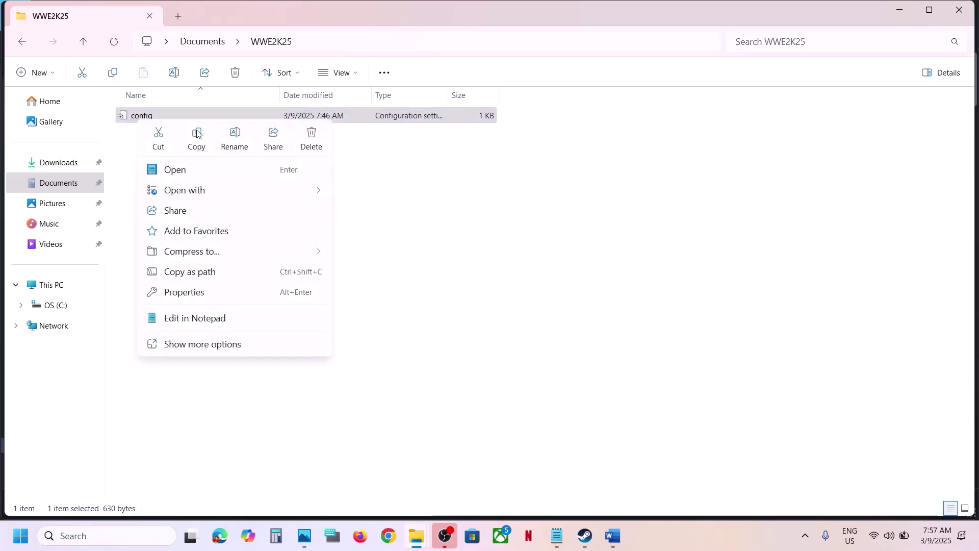
{"action": "left_click", "coordinate": [201, 140]}
{"action": "key", "text": "super+d"}
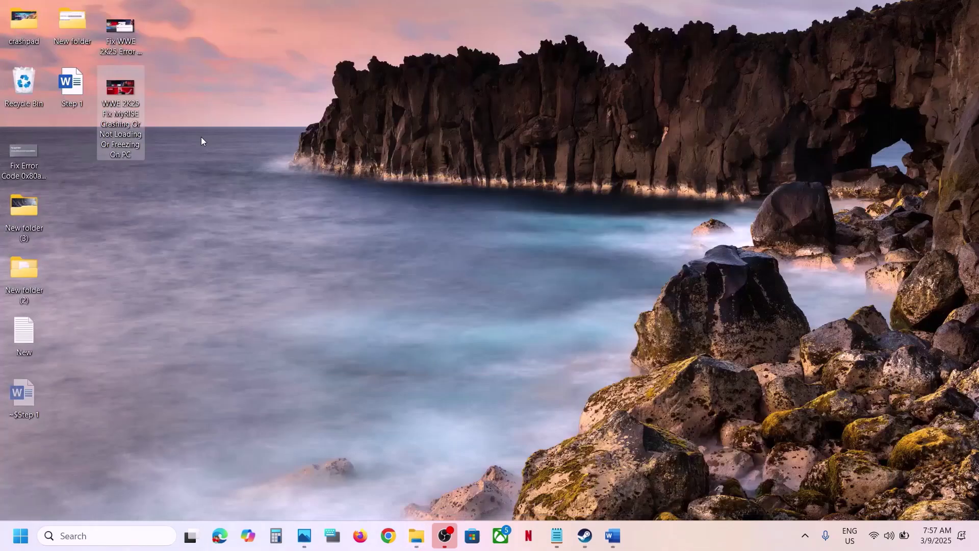
{"action": "key", "text": "ctrl+v"}
{"action": "key", "text": "super+d"}
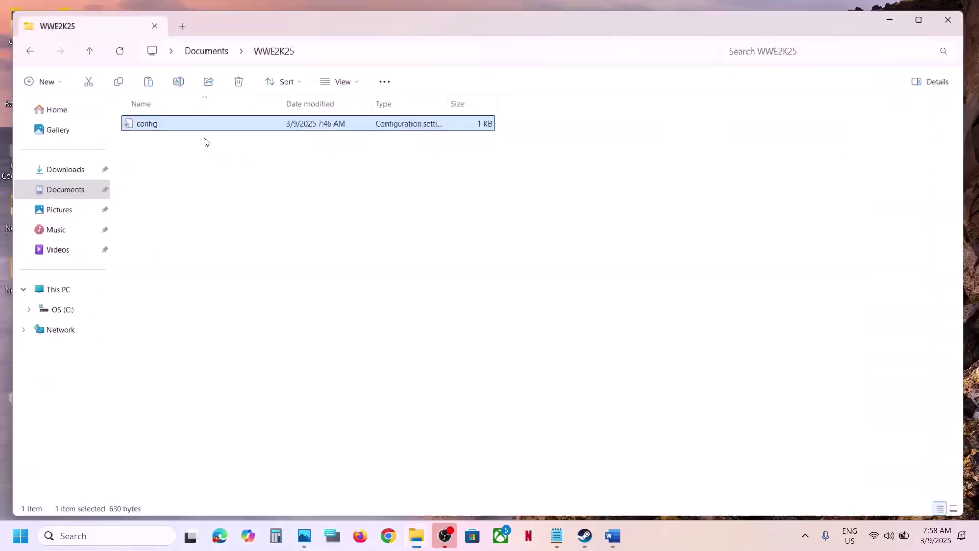
Rename the config file in the WWE2K25 folder to config.old and close File Explorer.
{"action": "right_click", "coordinate": [165, 122]}
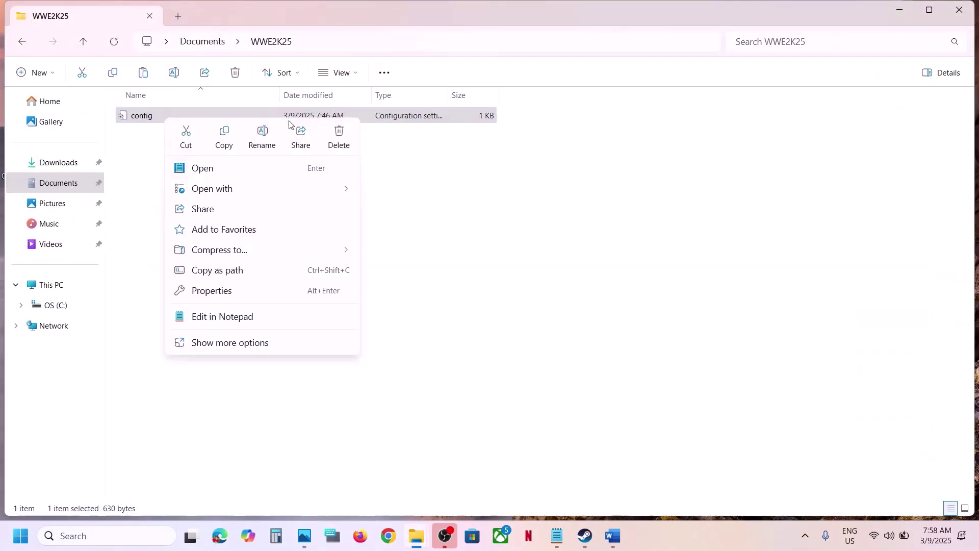
{"action": "left_click", "coordinate": [266, 132]}
{"action": "left_click", "coordinate": [163, 116]}
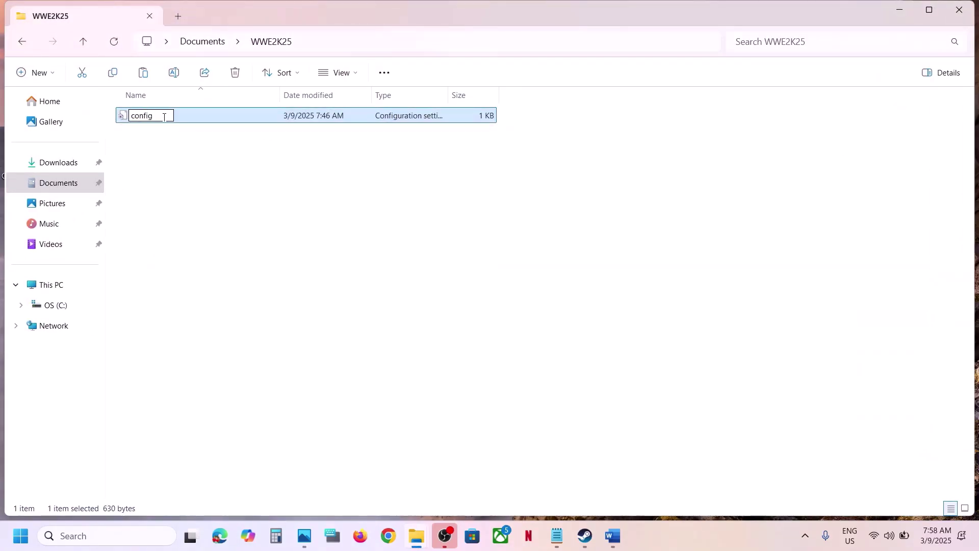
{"action": "type", "text": ".old"}
{"action": "left_click", "coordinate": [252, 269]}
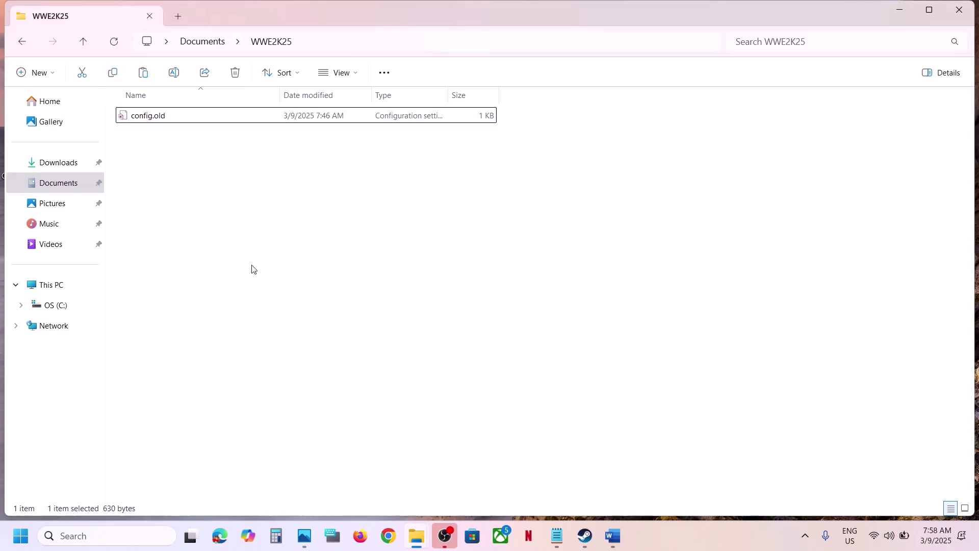
{"action": "left_click", "coordinate": [960, 10]}
Switch to the Word notes, maximize the window, and read through Step 3, highlighting its instructions on Steam Cloud, save game backup and restarting.
{"action": "left_click", "coordinate": [585, 537]}
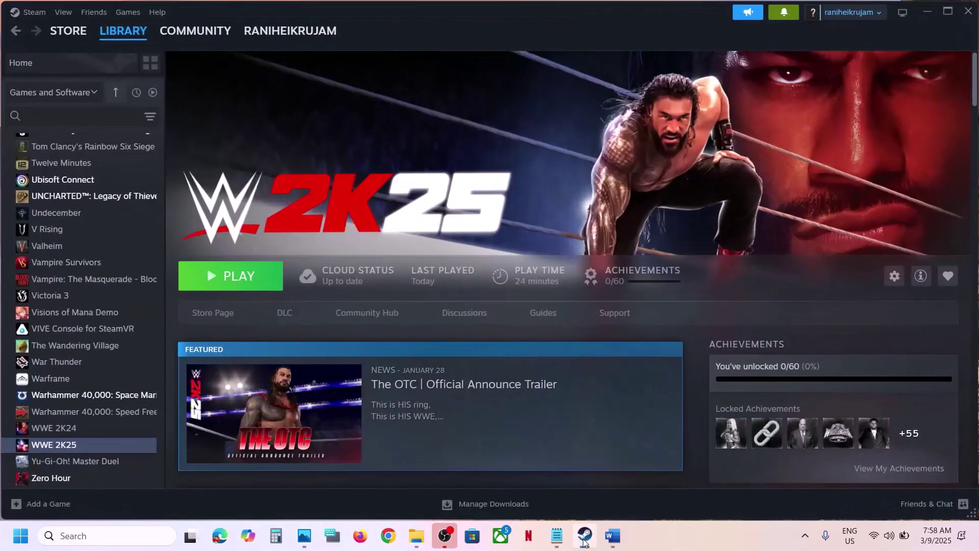
{"action": "left_click", "coordinate": [613, 536]}
{"action": "scroll", "coordinate": [663, 306], "scroll_direction": "down", "scroll_amount": 3}
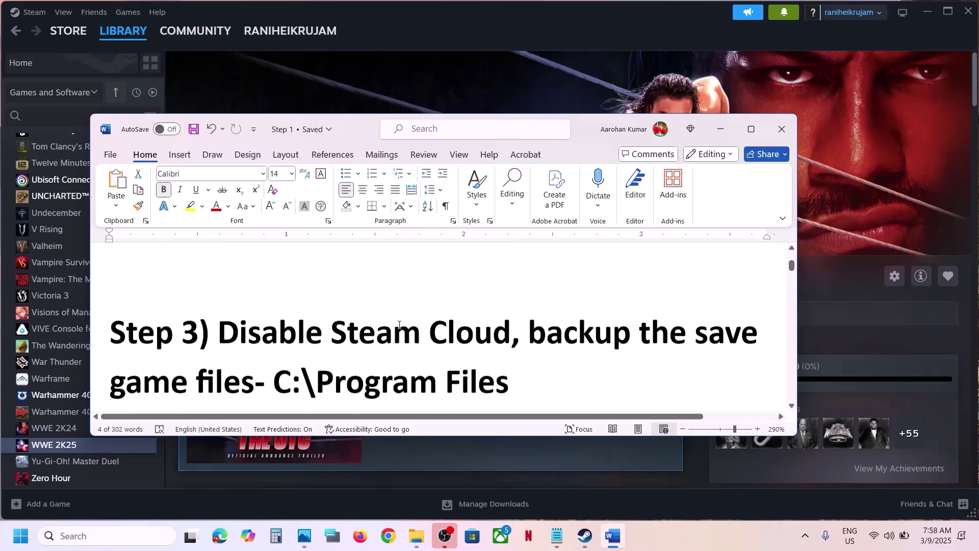
{"action": "left_click", "coordinate": [751, 128]}
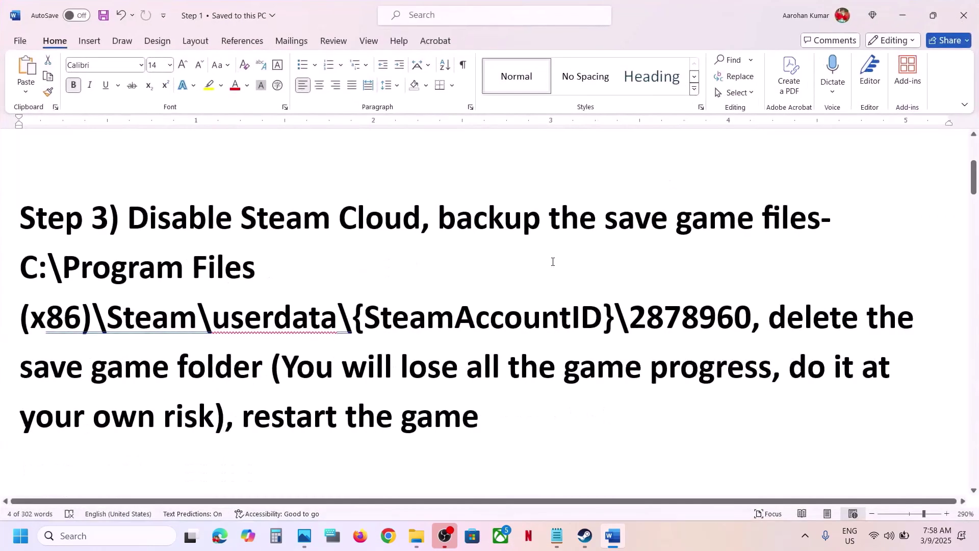
{"action": "left_click_drag", "start_coordinate": [430, 217], "coordinate": [676, 220]}
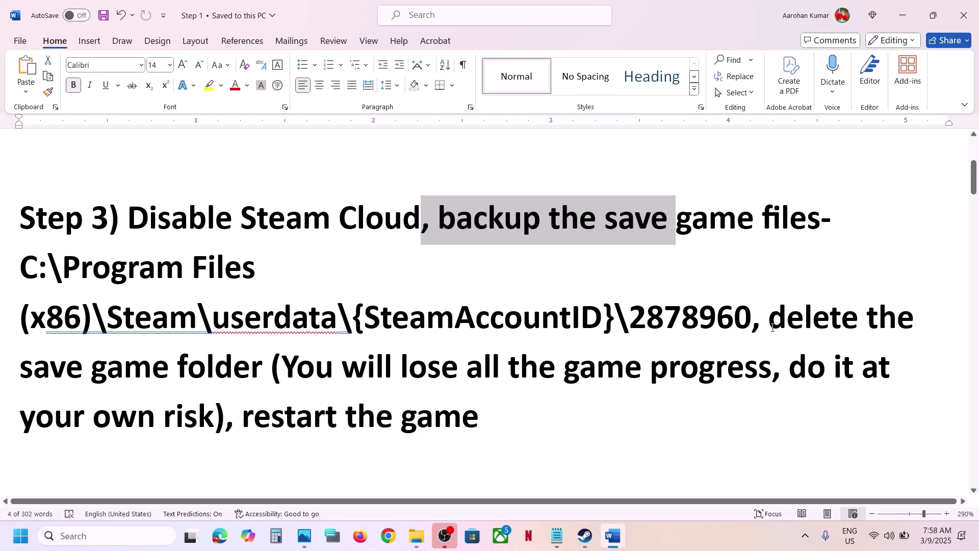
{"action": "left_click_drag", "start_coordinate": [772, 326], "coordinate": [718, 363]}
{"action": "left_click", "coordinate": [312, 368]}
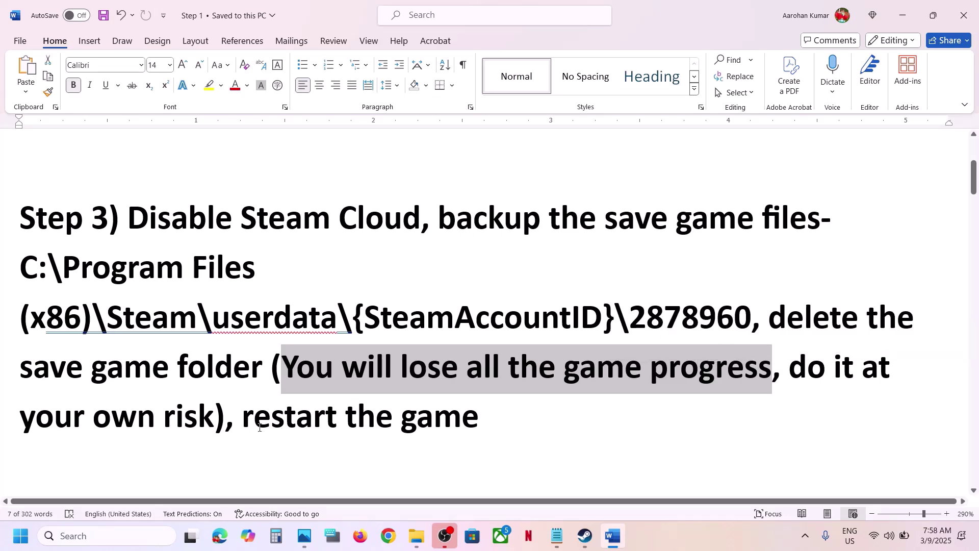
{"action": "left_click_drag", "start_coordinate": [256, 426], "coordinate": [477, 415]}
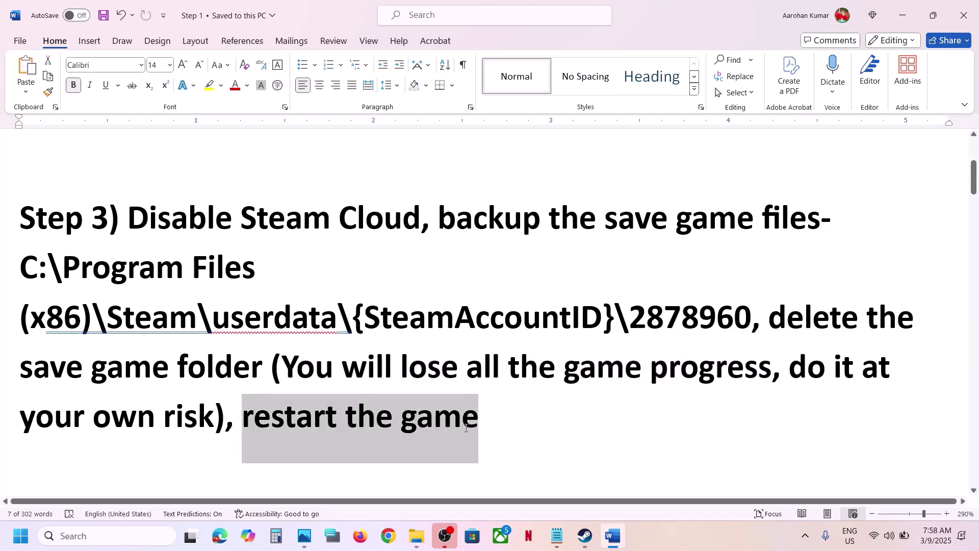
{"action": "left_click", "coordinate": [275, 253]}
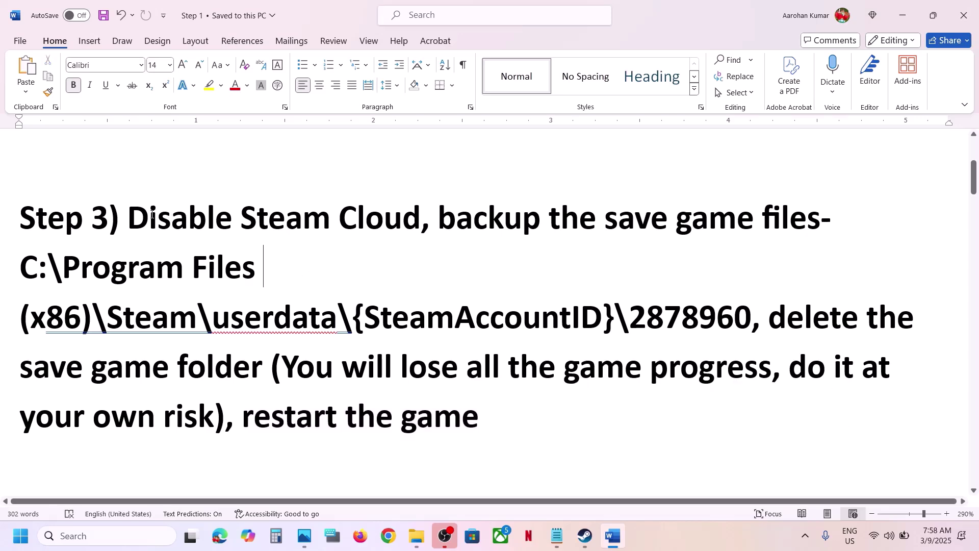
{"action": "left_click_drag", "start_coordinate": [129, 217], "coordinate": [376, 227]}
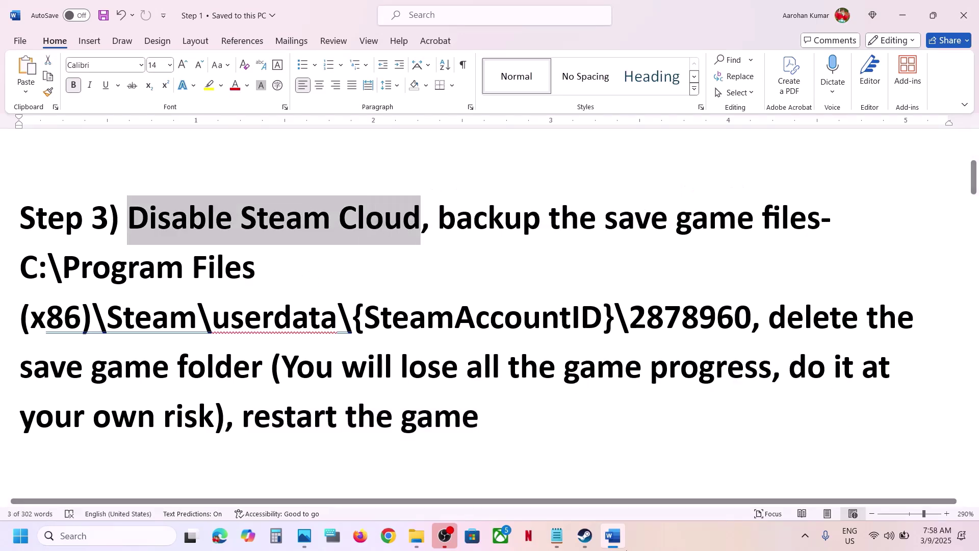
Switch to Steam and turn off keeping game saves in the Steam Cloud in the WWE 2K25 properties.
{"action": "left_click", "coordinate": [593, 548]}
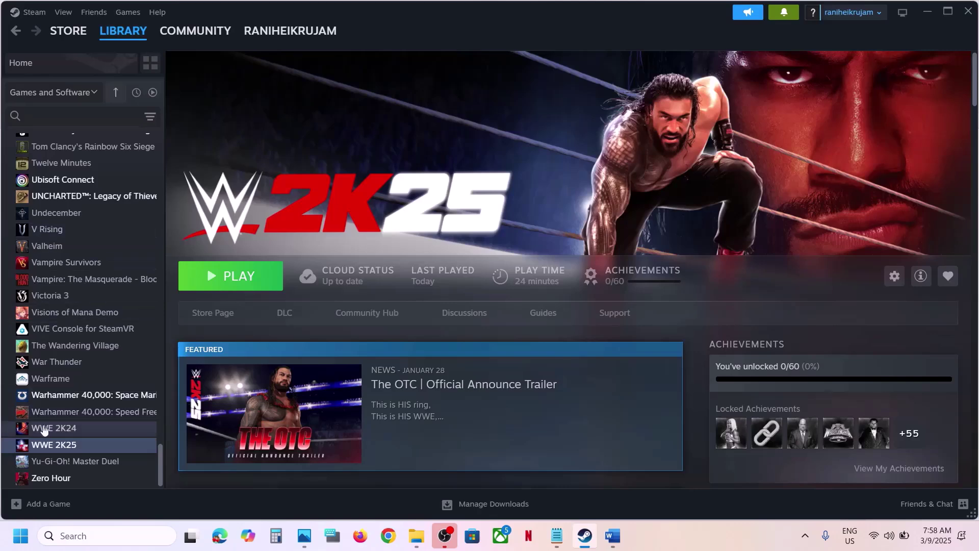
{"action": "right_click", "coordinate": [48, 442]}
{"action": "left_click", "coordinate": [82, 428]}
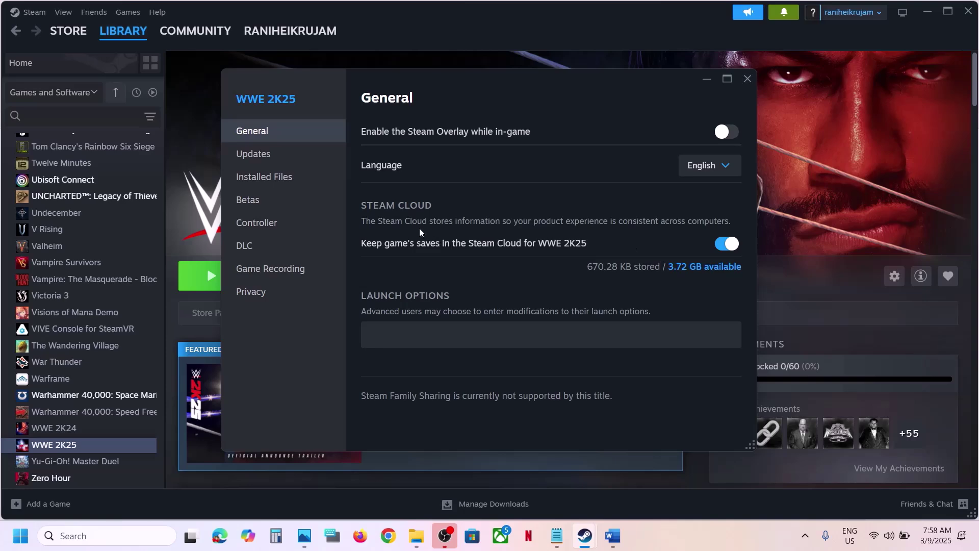
{"action": "left_click", "coordinate": [724, 244]}
{"action": "left_click", "coordinate": [747, 78]}
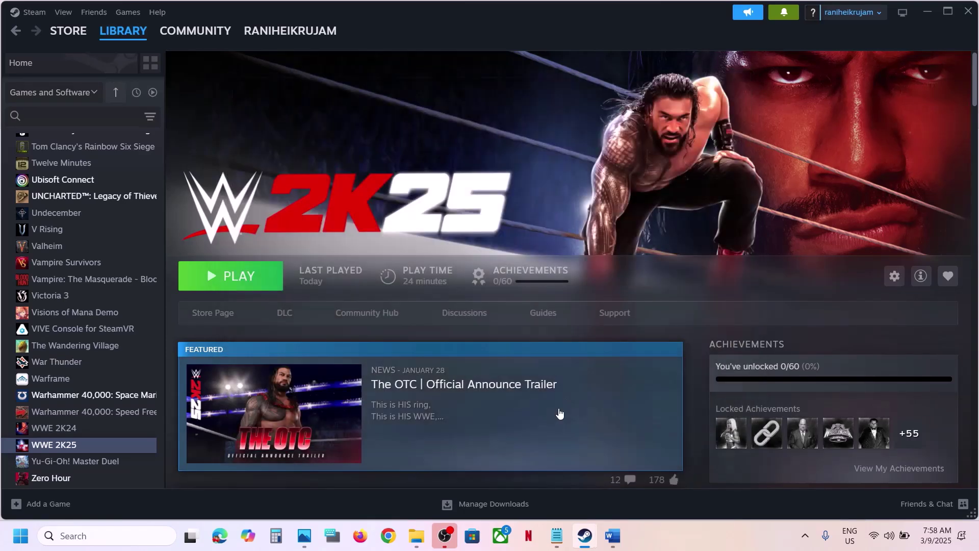
Switch to the Word notes, highlight the save game path in Step 3, and open a new File Explorer window.
{"action": "left_click", "coordinate": [619, 538]}
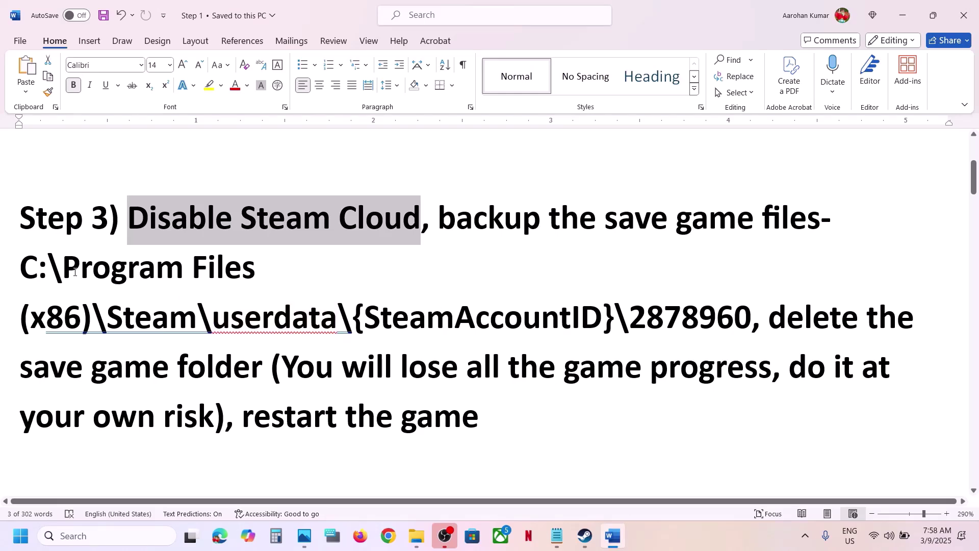
{"action": "left_click_drag", "start_coordinate": [25, 269], "coordinate": [752, 319]}
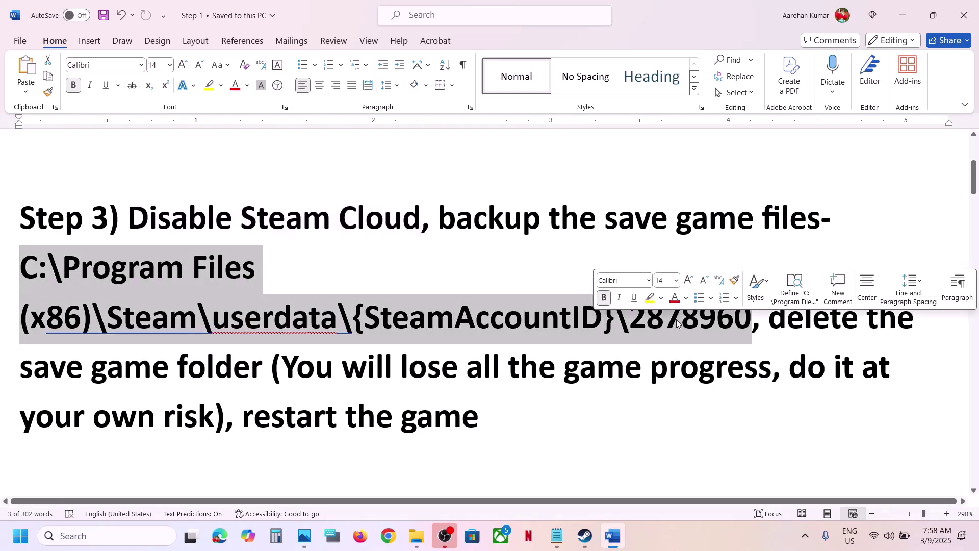
{"action": "right_click", "coordinate": [417, 536]}
{"action": "left_click", "coordinate": [378, 502]}
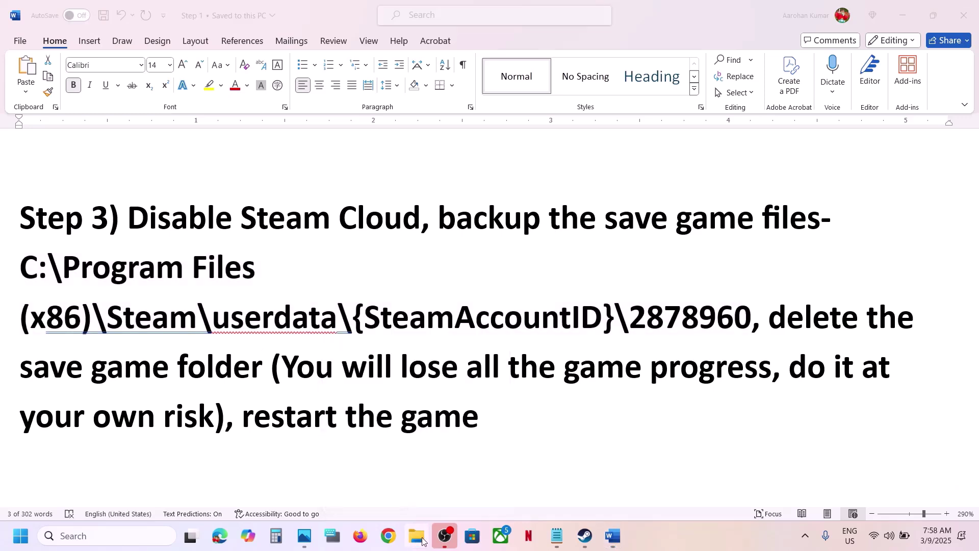
{"action": "left_click", "coordinate": [422, 542]}
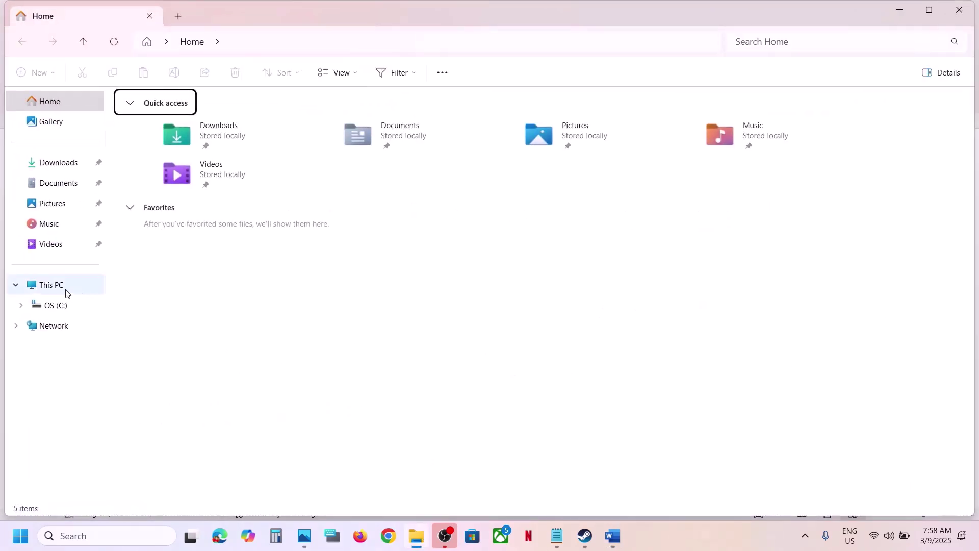
Browse to C:\Program Files (x86)\Steam\userdata and open the Steam account ID folder last modified in March 2025.
{"action": "left_click", "coordinate": [56, 285]}
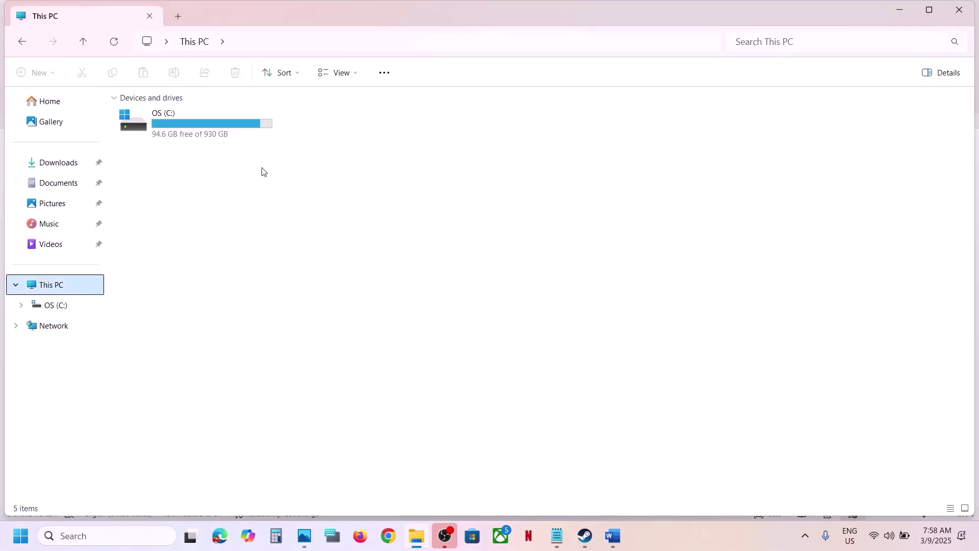
{"action": "double_click", "coordinate": [218, 145]}
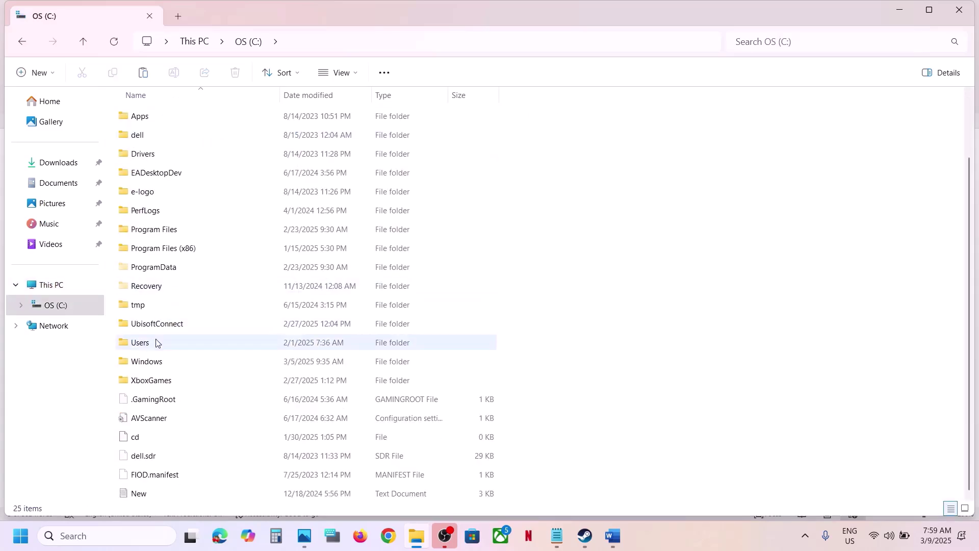
{"action": "left_click", "coordinate": [152, 250]}
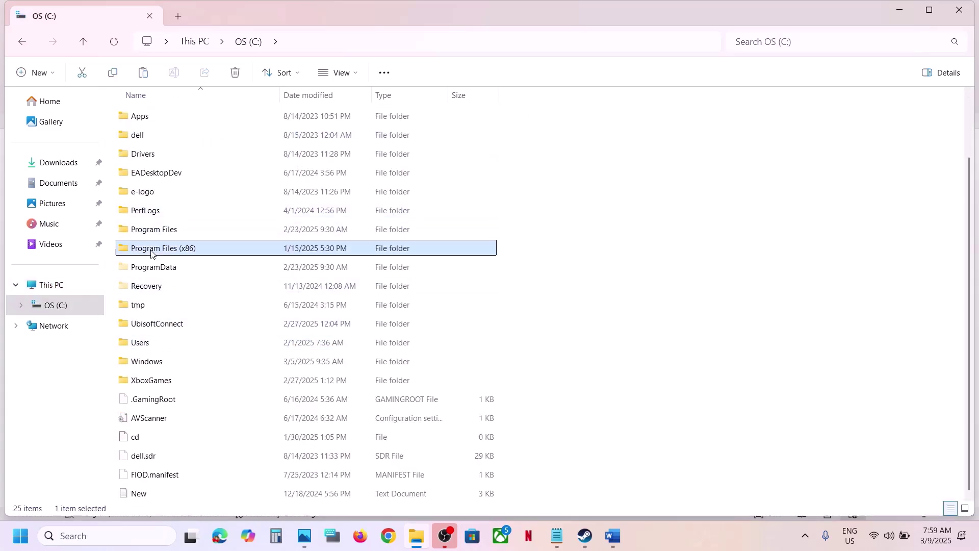
{"action": "double_click", "coordinate": [184, 253]}
{"action": "scroll", "coordinate": [184, 251], "scroll_direction": "down", "scroll_amount": 5}
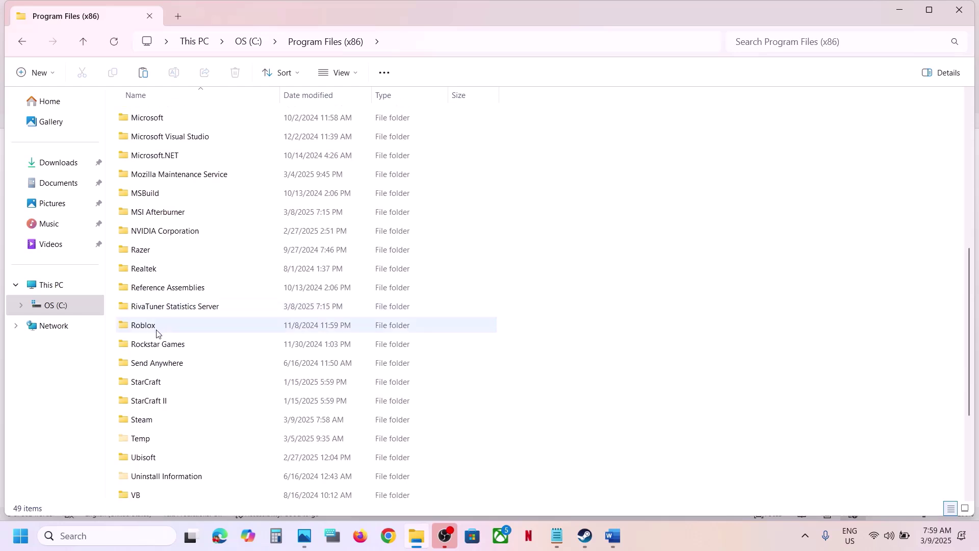
{"action": "double_click", "coordinate": [150, 420]}
{"action": "scroll", "coordinate": [169, 410], "scroll_direction": "down", "scroll_amount": 2}
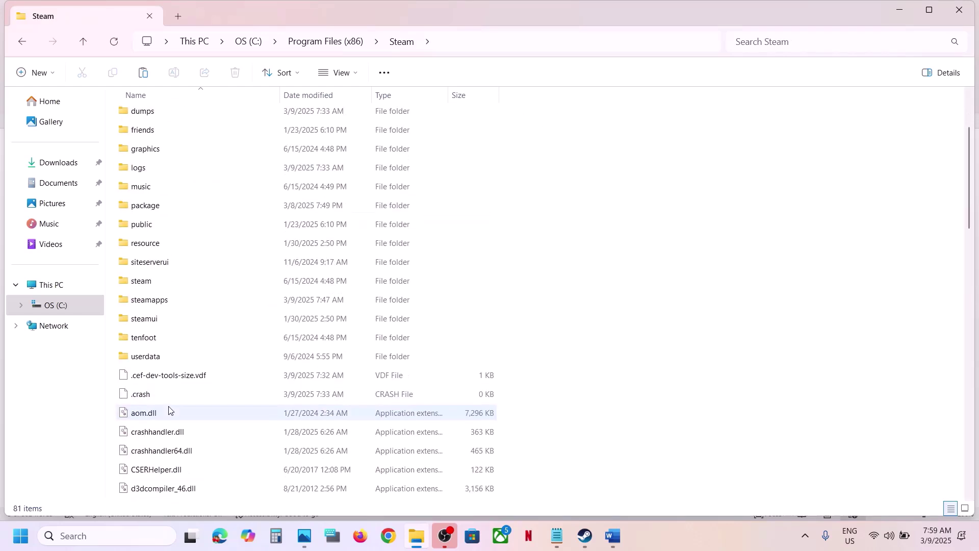
{"action": "left_click", "coordinate": [152, 351]}
{"action": "double_click", "coordinate": [182, 356]}
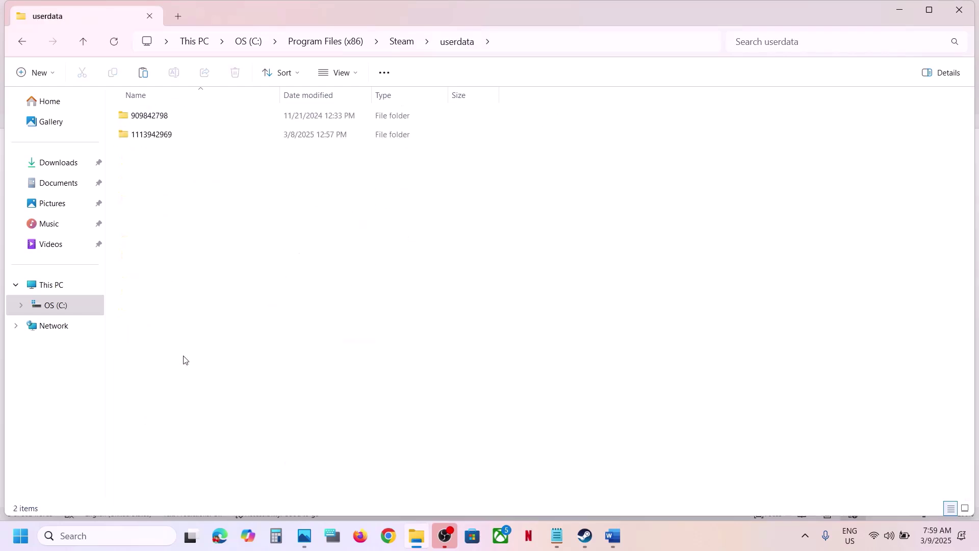
{"action": "double_click", "coordinate": [160, 137]}
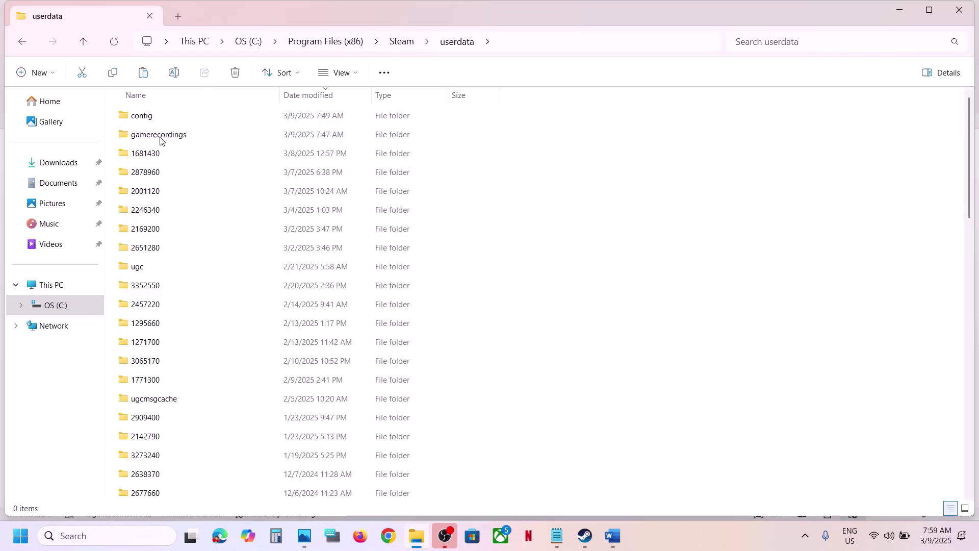
Select the 2878960 folder, check it against the path in the Word notes, and minimize Word.
{"action": "left_click", "coordinate": [155, 174]}
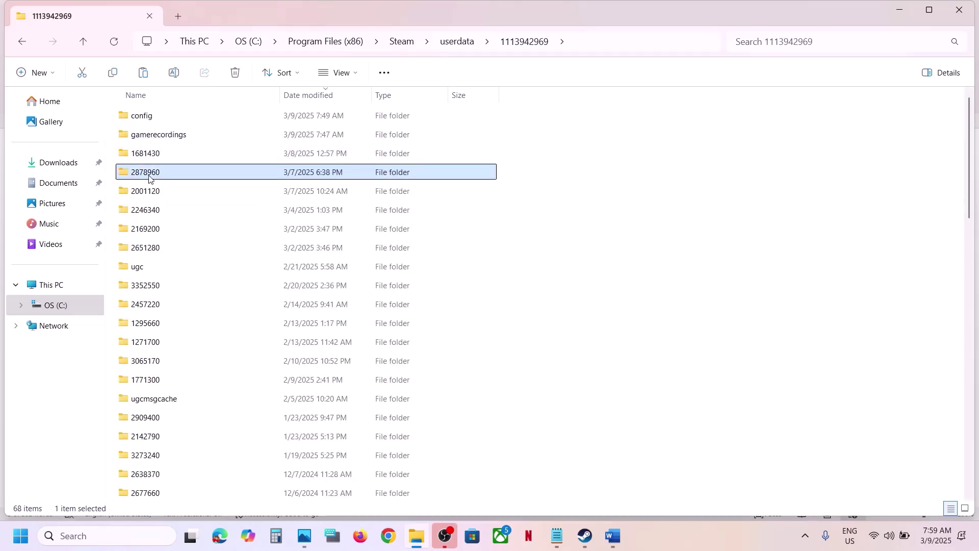
{"action": "left_click", "coordinate": [613, 536]}
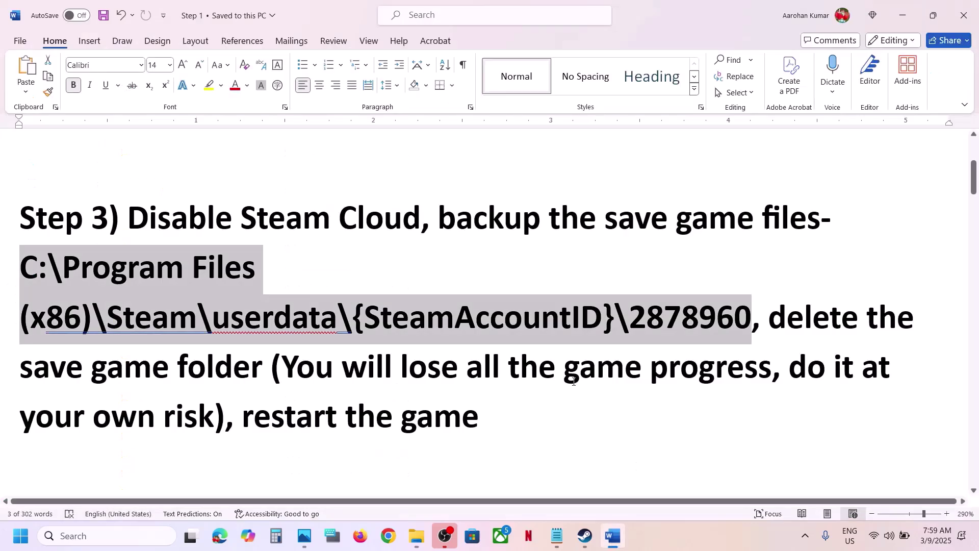
{"action": "left_click", "coordinate": [902, 16]}
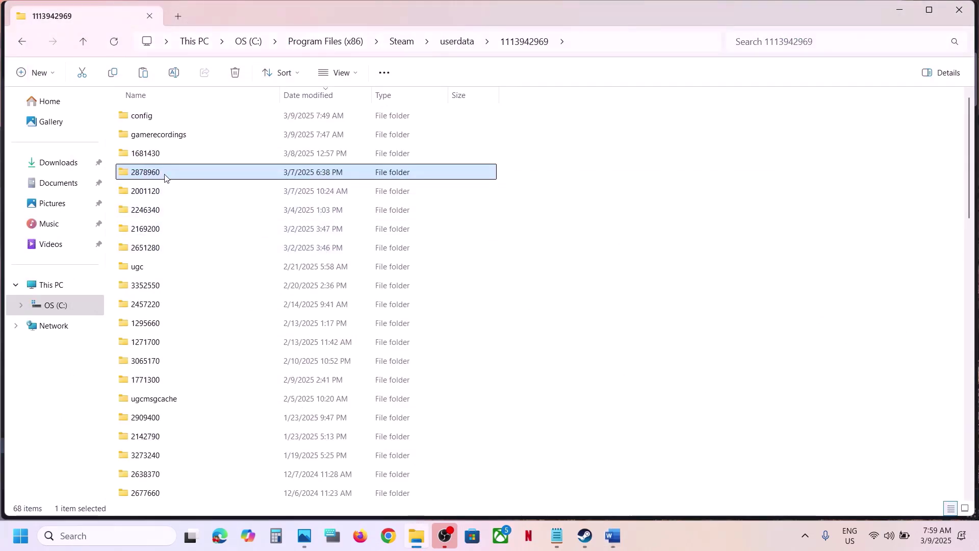
View the save files in the remote subfolder of 2878960 and return to the Steam account folder.
{"action": "right_click", "coordinate": [165, 178]}
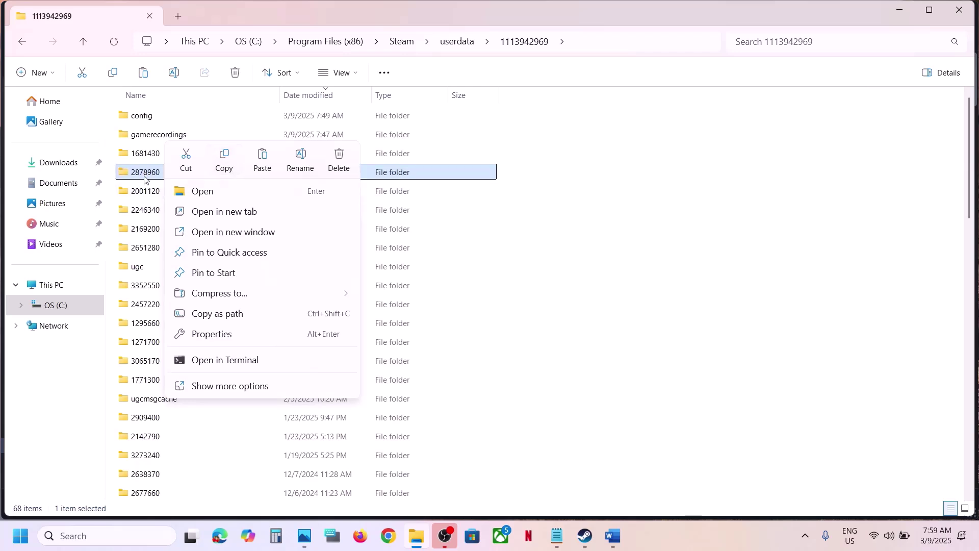
{"action": "left_click", "coordinate": [144, 177]}
{"action": "double_click", "coordinate": [144, 177]}
{"action": "double_click", "coordinate": [148, 116]}
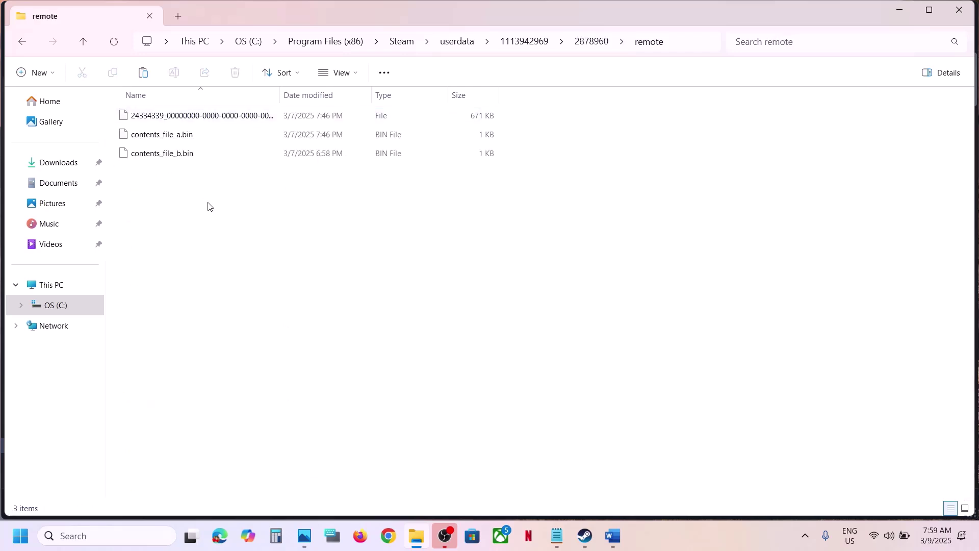
{"action": "left_click", "coordinate": [84, 50]}
{"action": "left_click", "coordinate": [83, 50]}
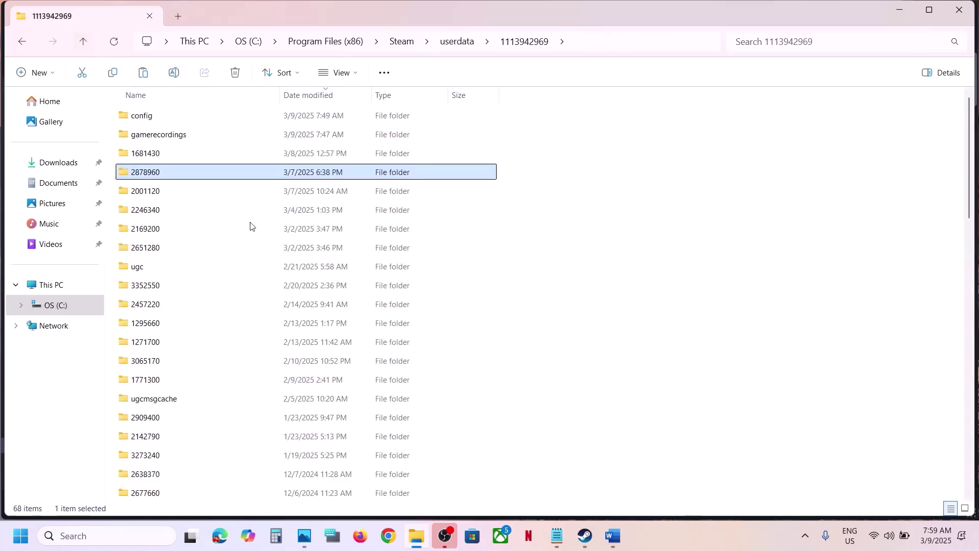
Copy the 2878960 save folder onto the desktop as a backup, and open the original folder's context options in File Explorer.
{"action": "right_click", "coordinate": [155, 176]}
{"action": "left_click", "coordinate": [220, 167]}
{"action": "key", "text": "super+d"}
{"action": "key", "text": "ctrl+v"}
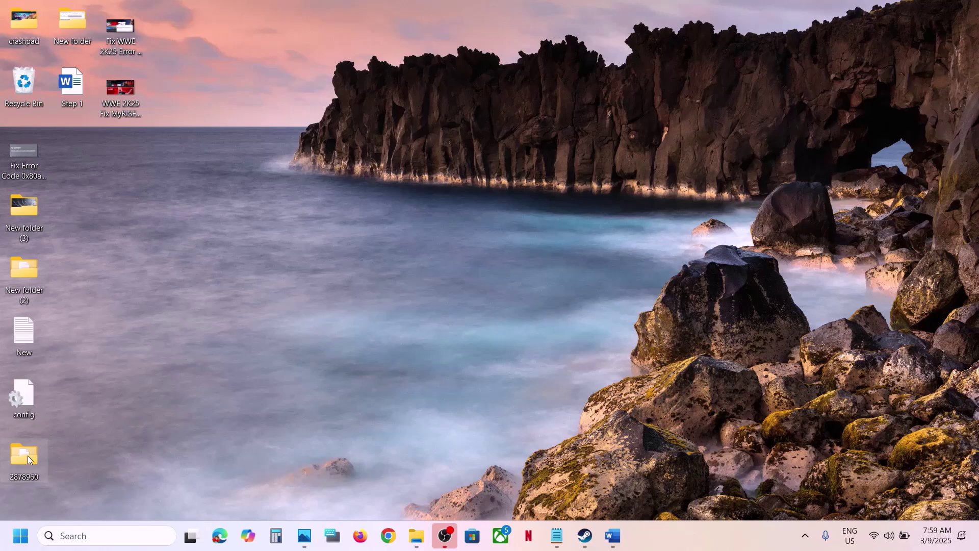
{"action": "left_click", "coordinate": [415, 542]}
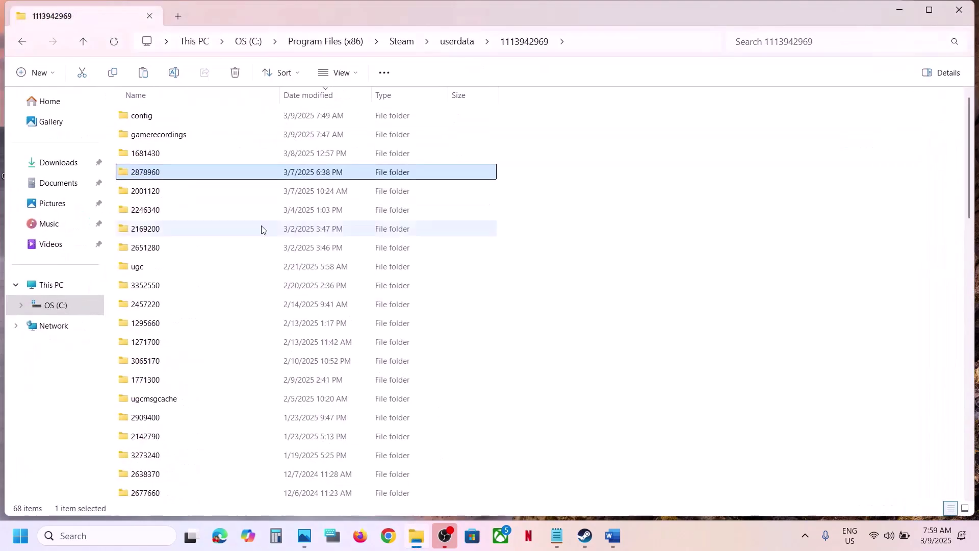
{"action": "right_click", "coordinate": [155, 178]}
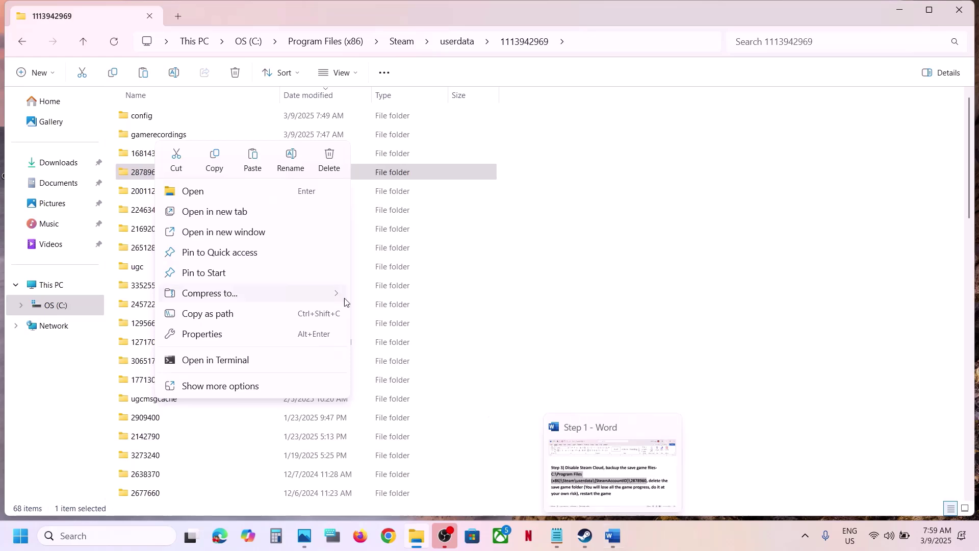
Switch to the Word notes and reread Step 3, highlighting its instructions on deleting the save game folder and restarting the game.
{"action": "left_click", "coordinate": [613, 536]}
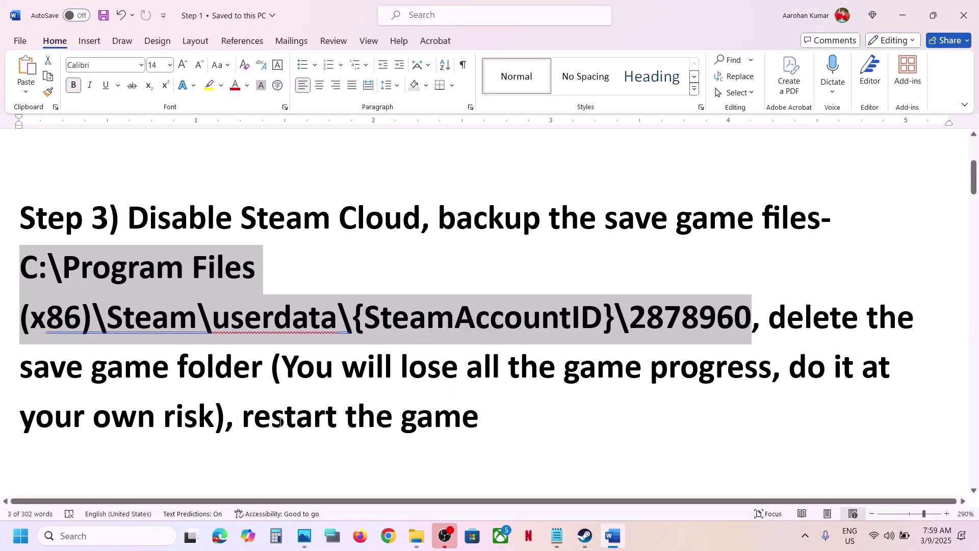
{"action": "left_click_drag", "start_coordinate": [239, 423], "coordinate": [58, 231]}
{"action": "left_click", "coordinate": [540, 413]}
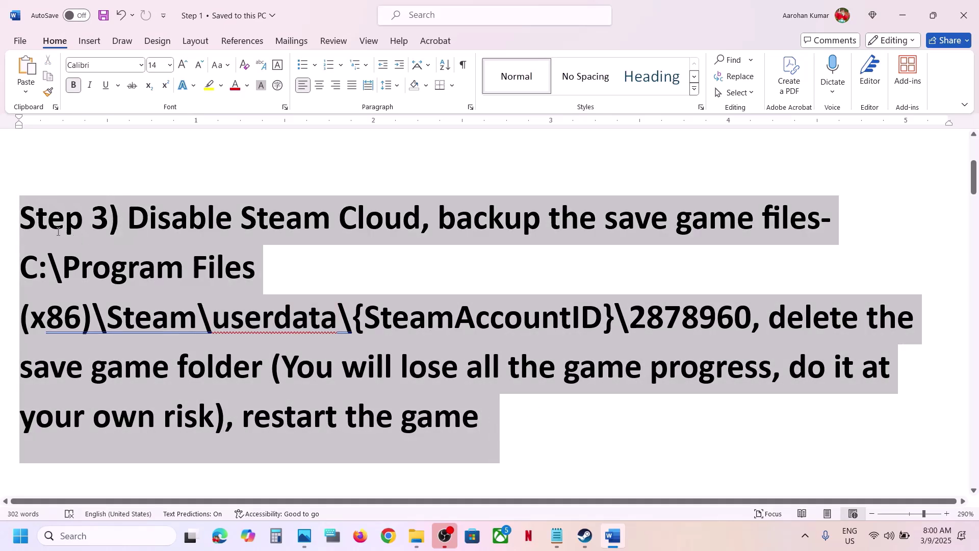
{"action": "left_click", "coordinate": [45, 227]}
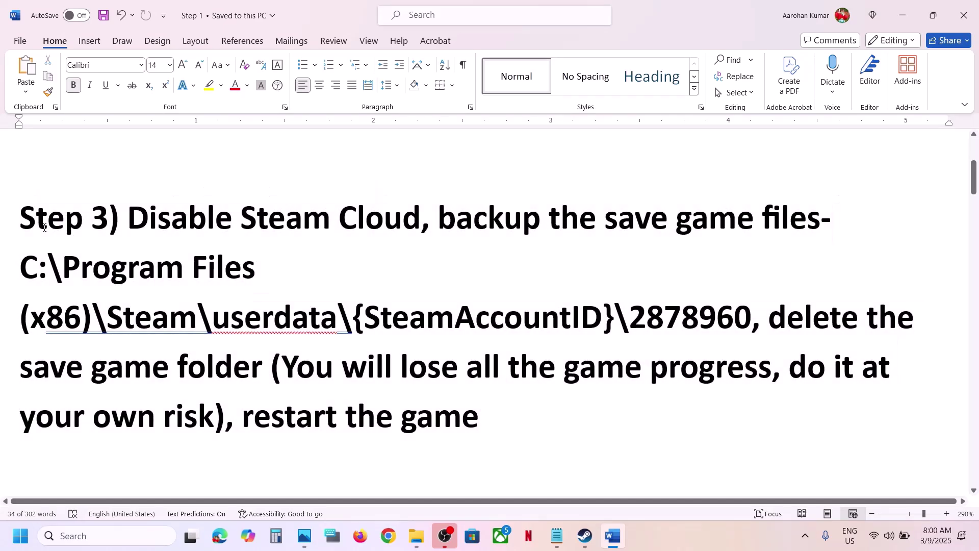
{"action": "left_click_drag", "start_coordinate": [26, 214], "coordinate": [522, 407]}
{"action": "left_click", "coordinate": [524, 405]}
Copy the Visual C++ link from Step 4 of the notes and open it in Chrome.
{"action": "scroll", "coordinate": [524, 405], "scroll_direction": "down", "scroll_amount": 5}
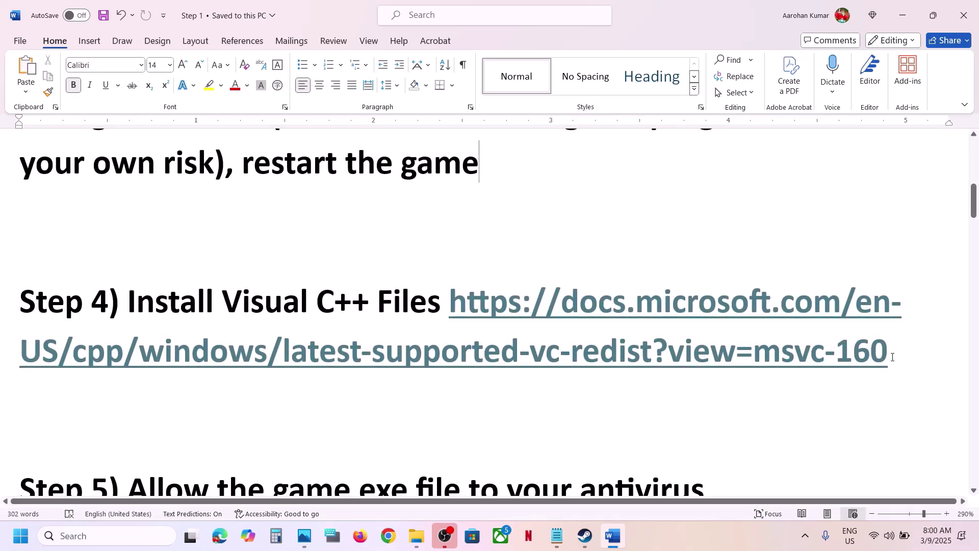
{"action": "left_click_drag", "start_coordinate": [893, 357], "coordinate": [449, 283]}
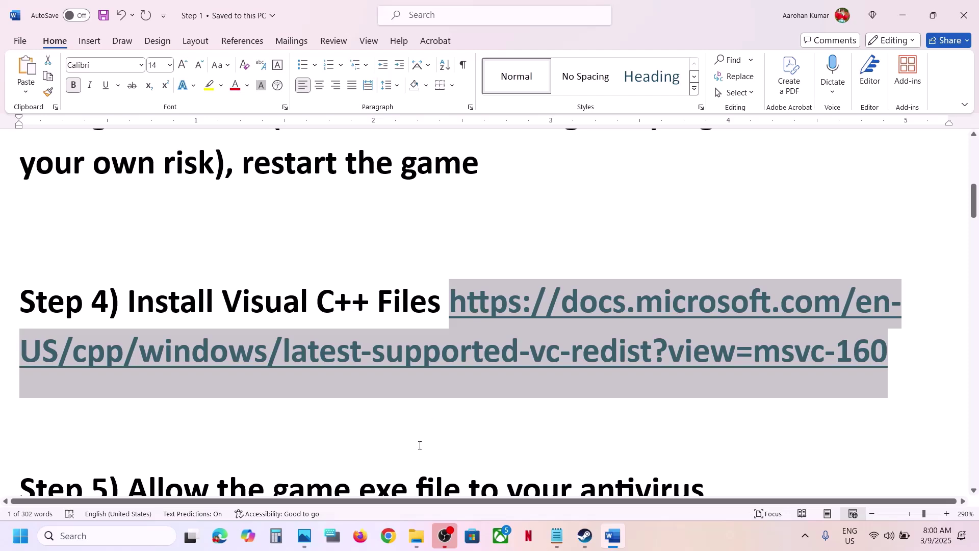
{"action": "left_click", "coordinate": [390, 540]}
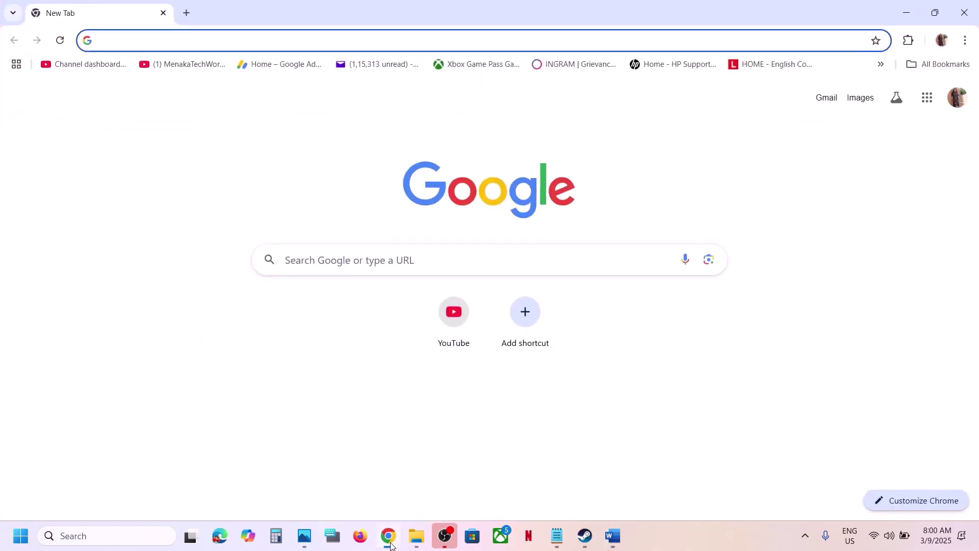
{"action": "key", "text": "ctrl+v"}
{"action": "key", "text": "Return"}
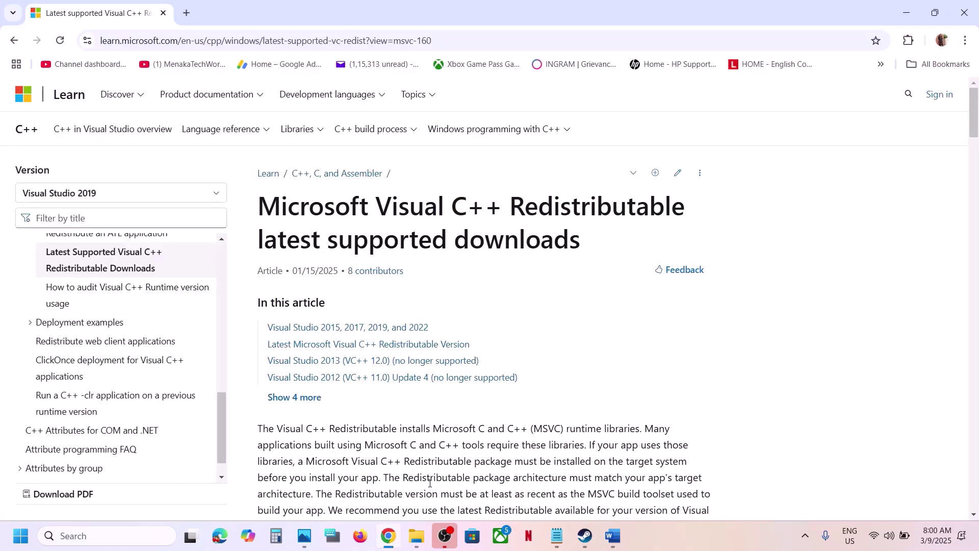
Download the X86 Visual C++ Redistributable from the latest version table and start its repair setup.
{"action": "scroll", "coordinate": [430, 483], "scroll_direction": "down", "scroll_amount": 8}
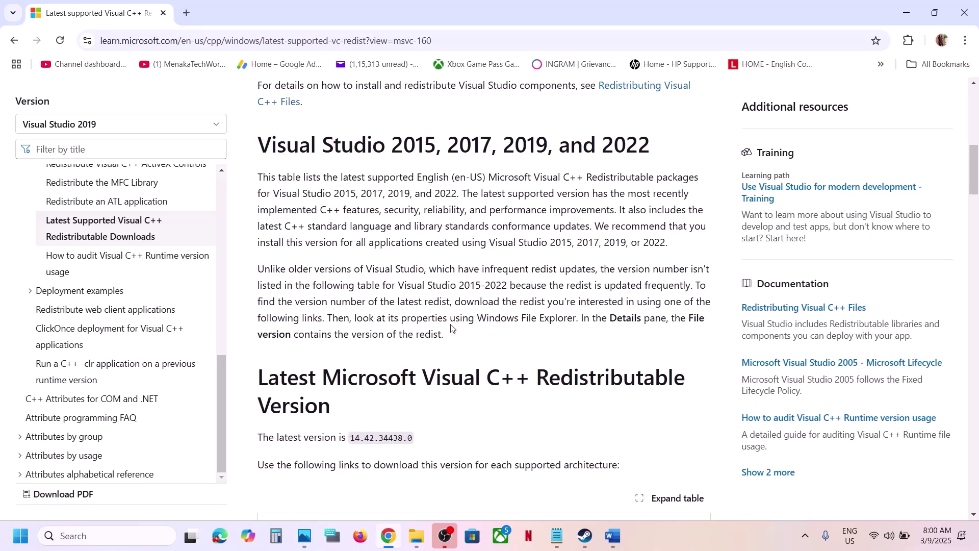
{"action": "double_click", "coordinate": [320, 139]}
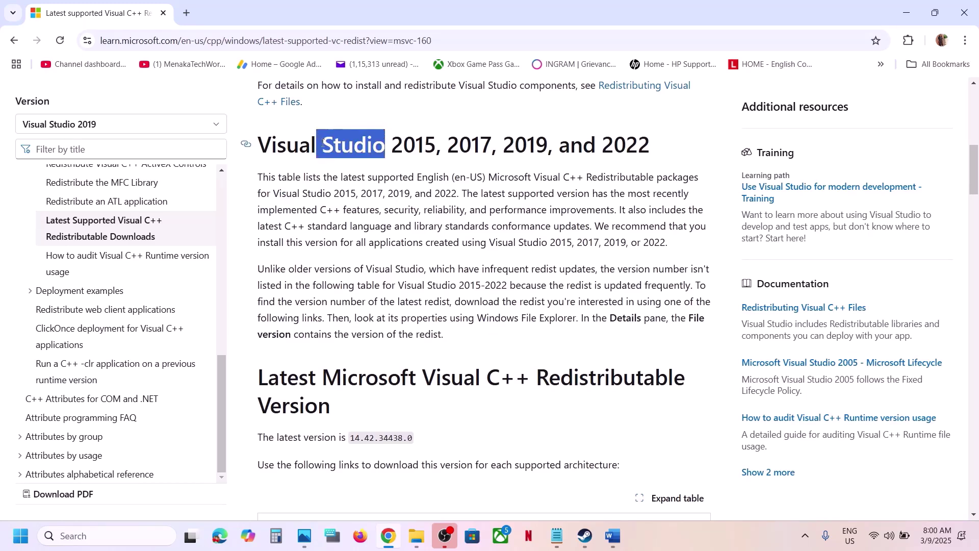
{"action": "scroll", "coordinate": [423, 142], "scroll_direction": "down", "scroll_amount": 6}
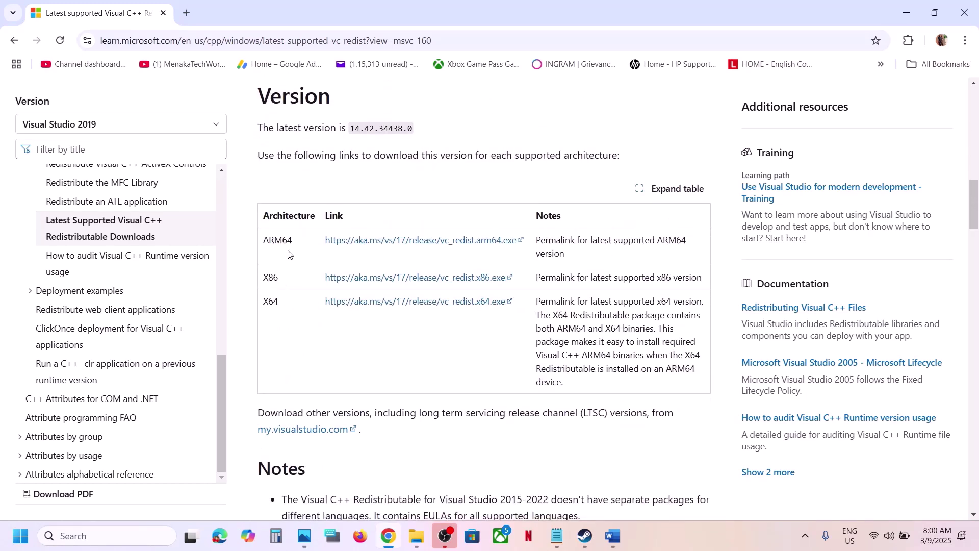
{"action": "double_click", "coordinate": [274, 279]}
{"action": "double_click", "coordinate": [271, 302]}
{"action": "double_click", "coordinate": [274, 277]}
{"action": "left_click", "coordinate": [429, 278]}
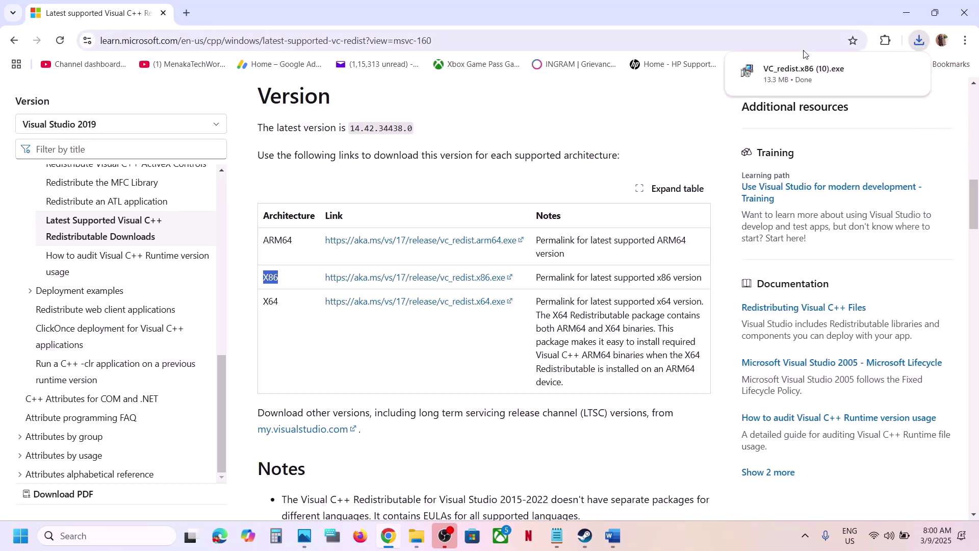
{"action": "left_click", "coordinate": [786, 74]}
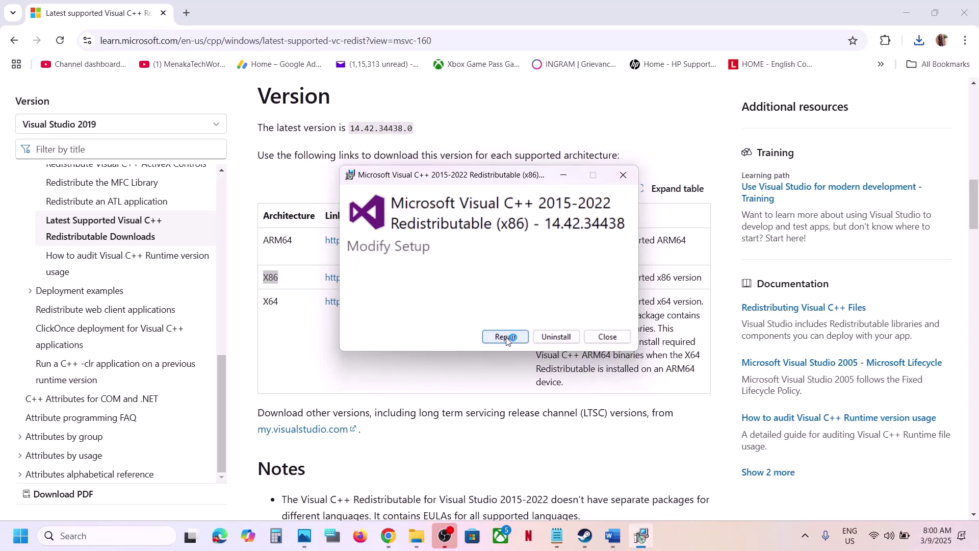
{"action": "left_click", "coordinate": [506, 337]}
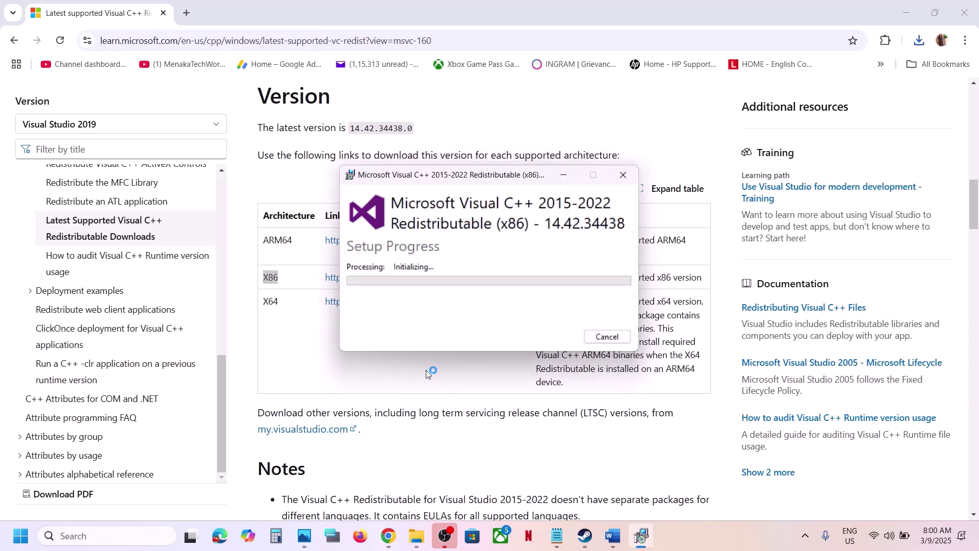
Download the X64 Visual C++ Redistributable from the version table and start repairing it with the downloaded setup.
{"action": "left_click_drag", "start_coordinate": [281, 302], "coordinate": [263, 302]}
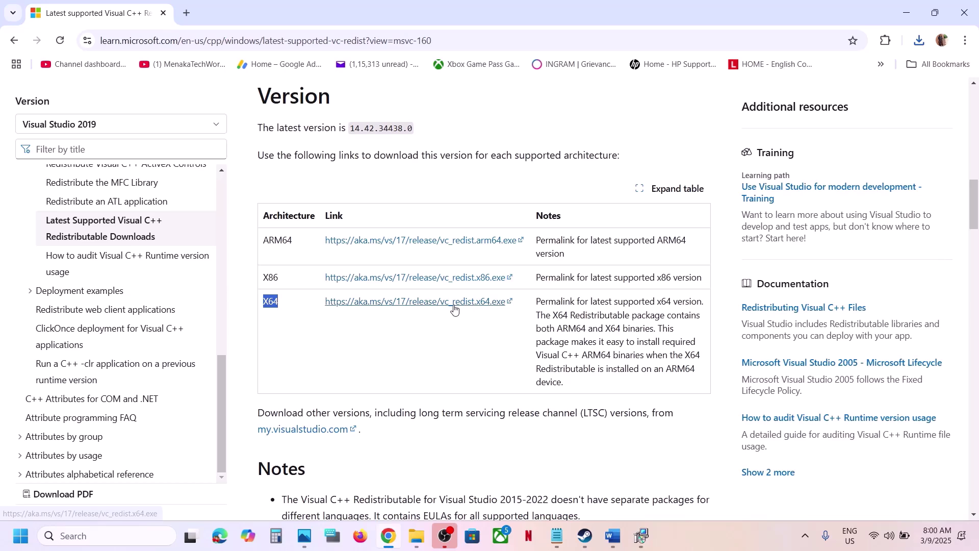
{"action": "left_click", "coordinate": [918, 45]}
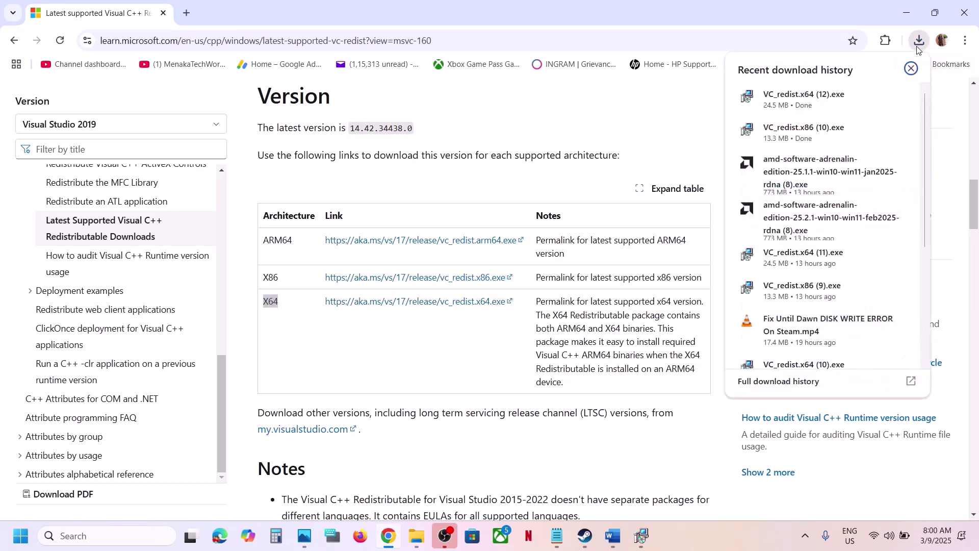
{"action": "left_click", "coordinate": [816, 98]}
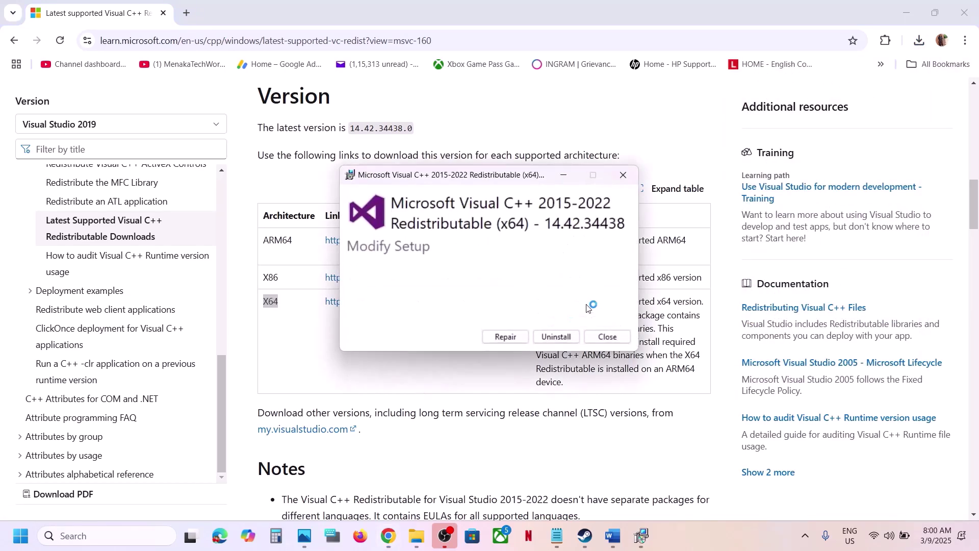
{"action": "left_click", "coordinate": [506, 337]}
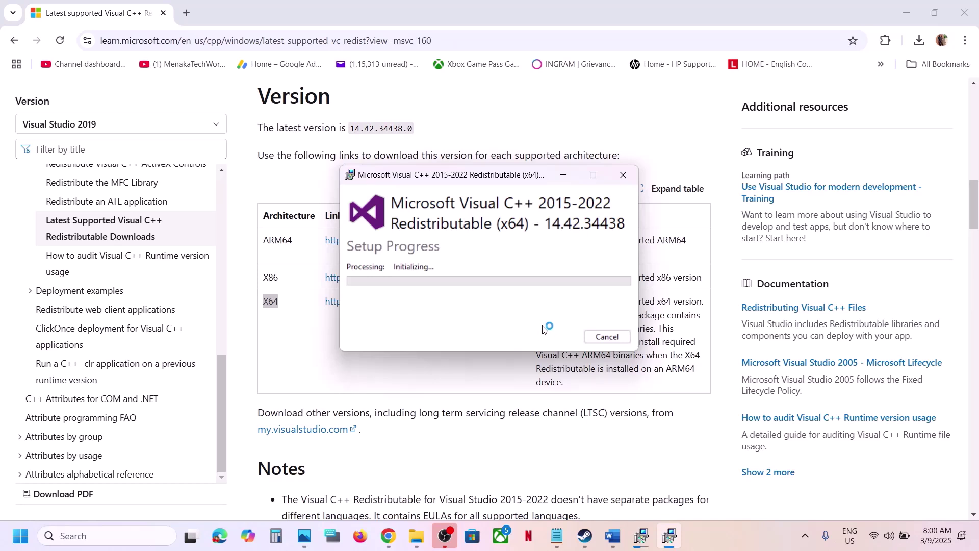
Place the x86 and x64 setup windows side by side, authorize the x64 repair, and close both installers once they finish.
{"action": "left_click", "coordinate": [642, 536]}
{"action": "left_click", "coordinate": [669, 535]}
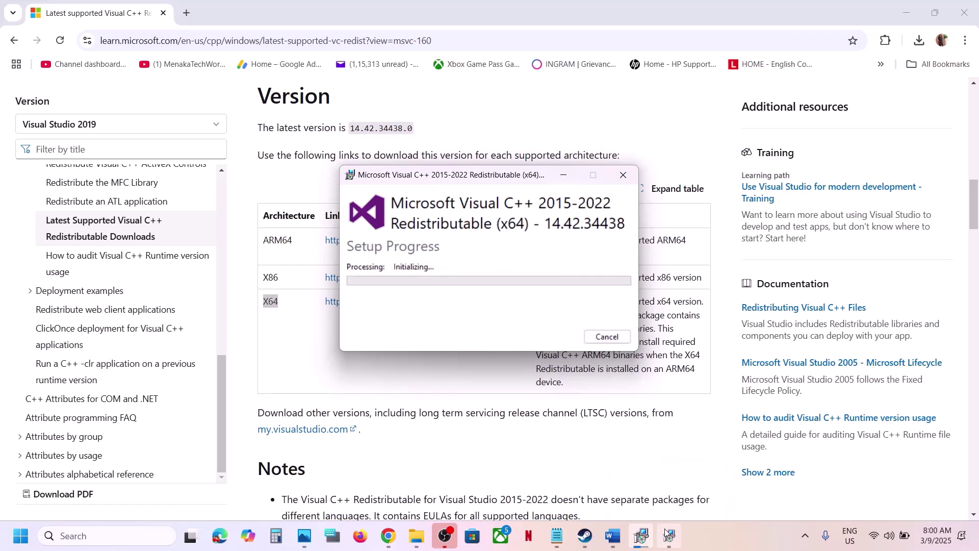
{"action": "left_click_drag", "start_coordinate": [500, 183], "coordinate": [728, 195]}
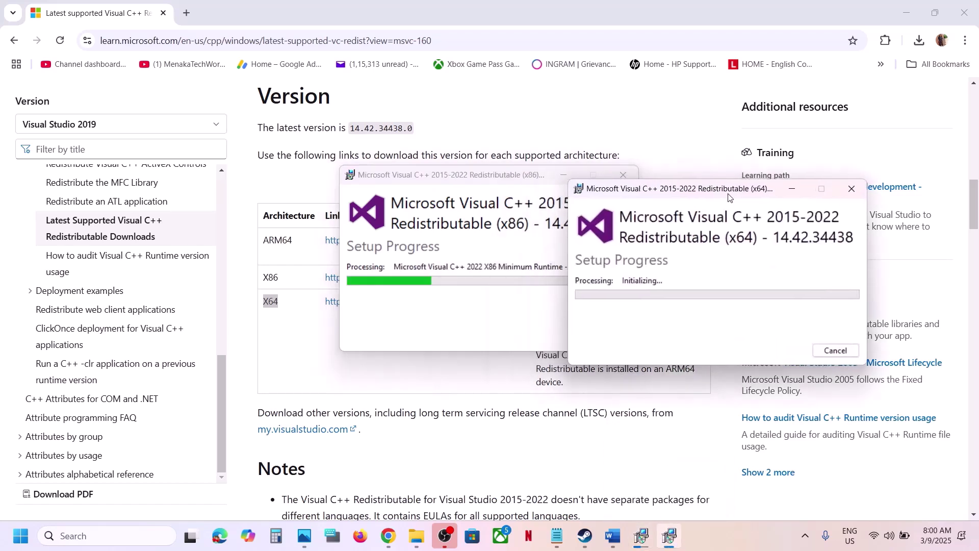
{"action": "left_click_drag", "start_coordinate": [523, 187], "coordinate": [404, 196]}
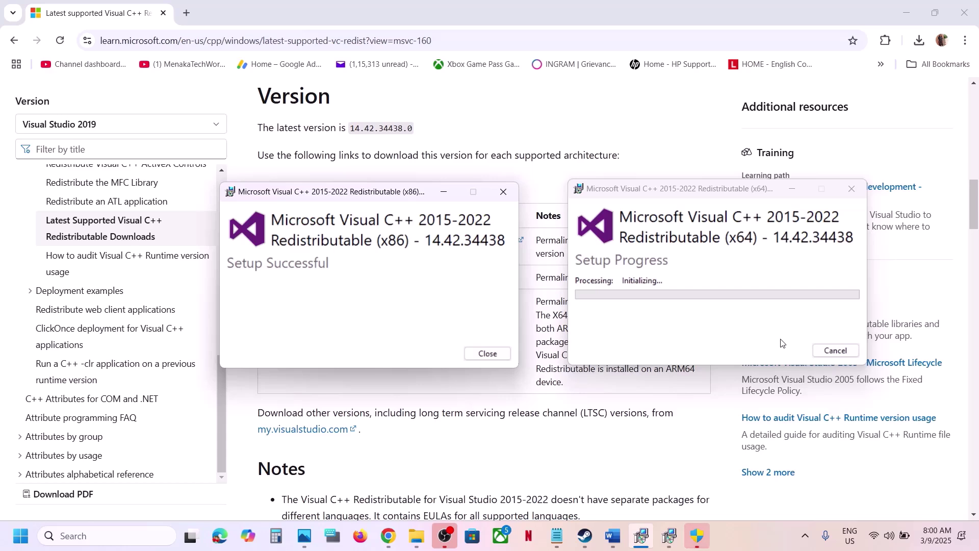
{"action": "left_click", "coordinate": [709, 538]}
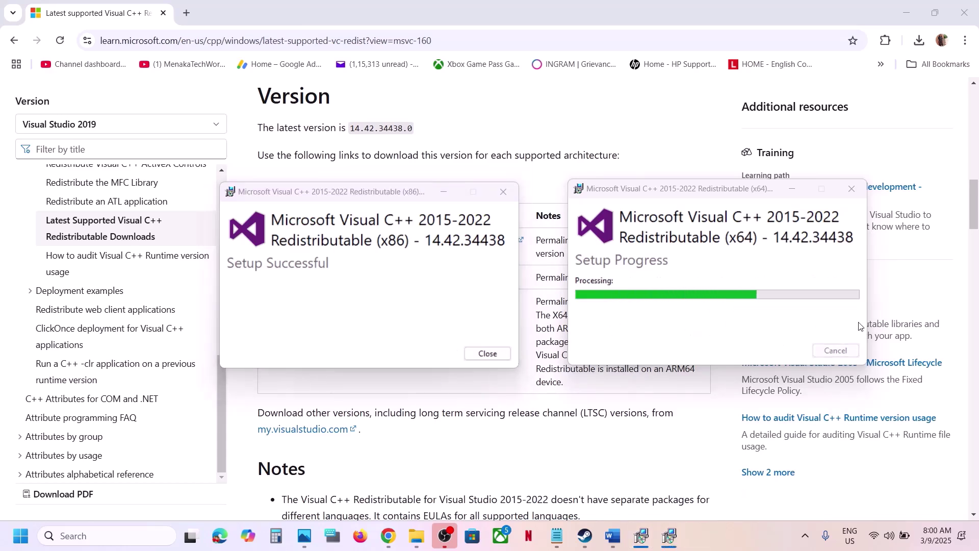
{"action": "left_click", "coordinate": [836, 351]}
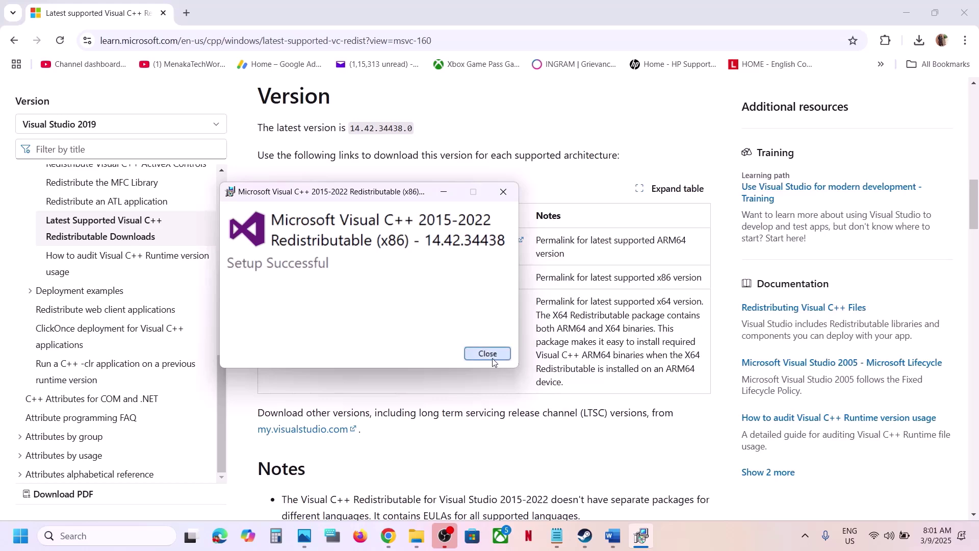
{"action": "left_click", "coordinate": [487, 353]}
{"action": "left_click", "coordinate": [20, 535]}
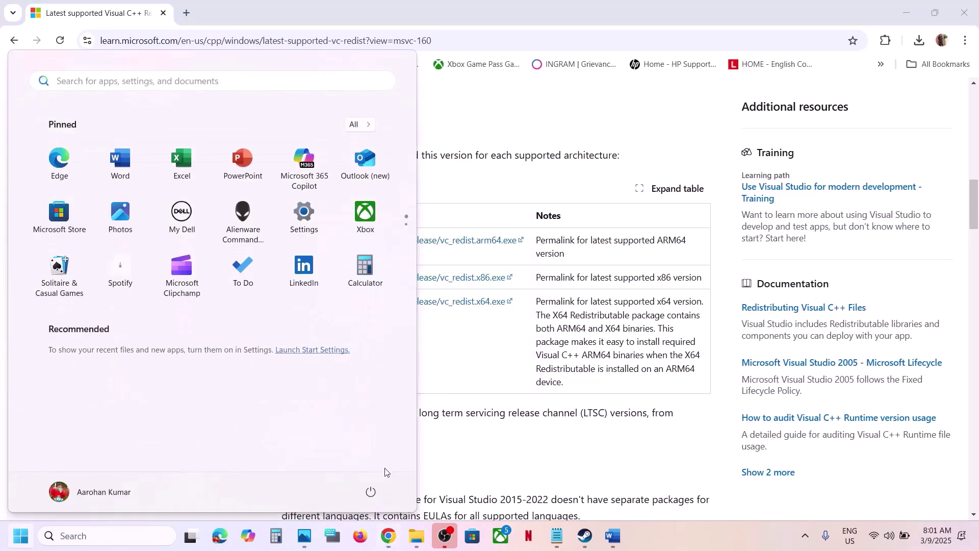
{"action": "left_click", "coordinate": [371, 491]}
{"action": "key", "text": "Escape"}
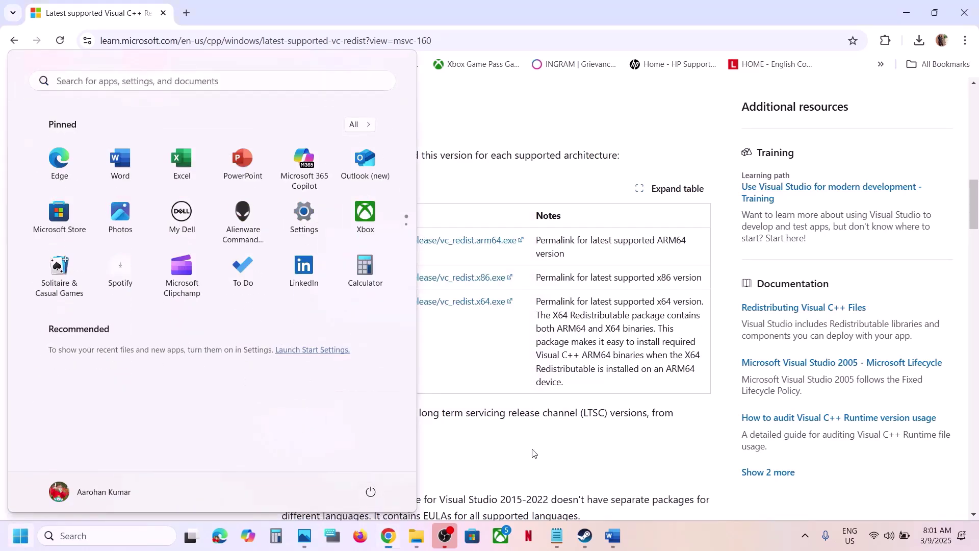
{"action": "left_click", "coordinate": [532, 453]}
Switch to the Word notes and read Step 5, highlighting its instruction on allowing the game exe through antivirus, Windows Security and Firewall.
{"action": "left_click", "coordinate": [583, 538]}
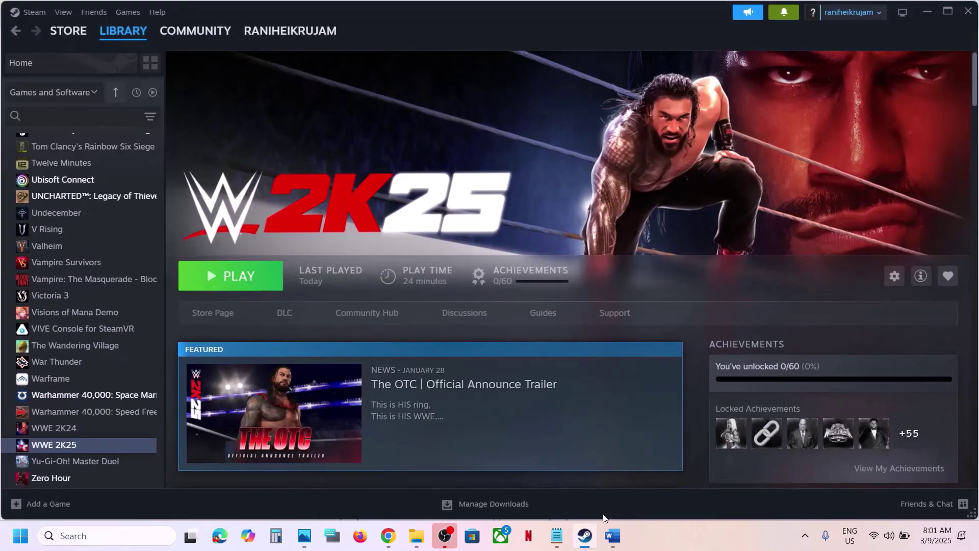
{"action": "left_click", "coordinate": [612, 536]}
{"action": "scroll", "coordinate": [431, 348], "scroll_direction": "down", "scroll_amount": 4}
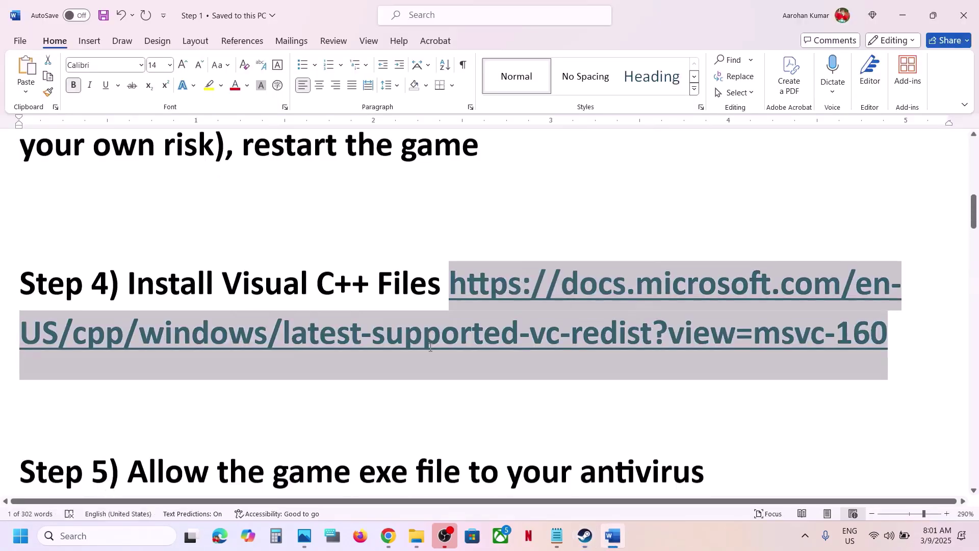
{"action": "left_click_drag", "start_coordinate": [128, 299], "coordinate": [142, 349]}
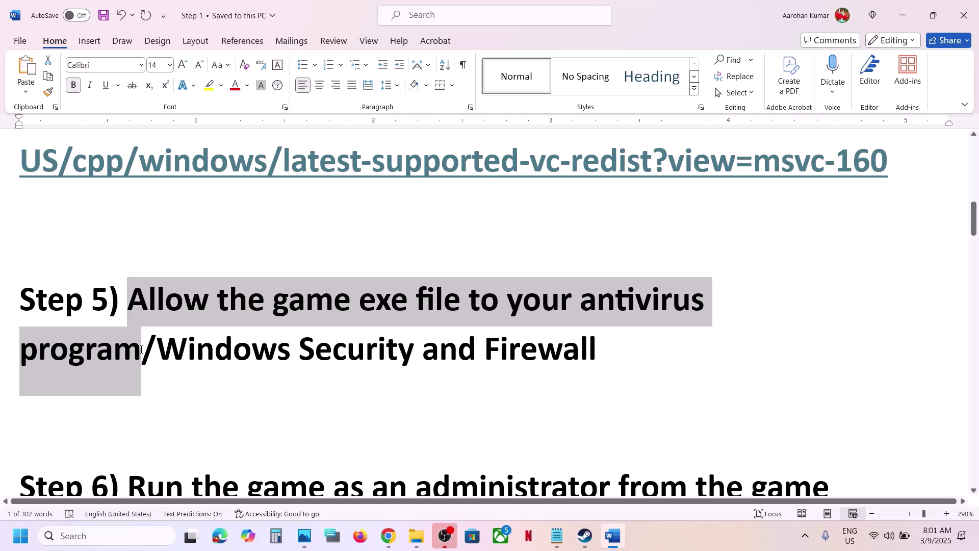
{"action": "left_click", "coordinate": [141, 351]}
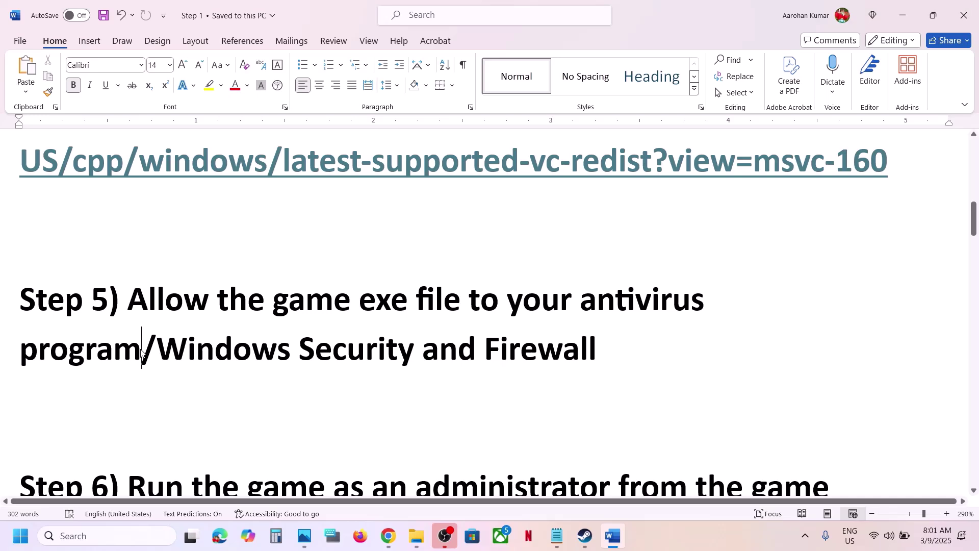
{"action": "left_click_drag", "start_coordinate": [142, 351], "coordinate": [128, 302]}
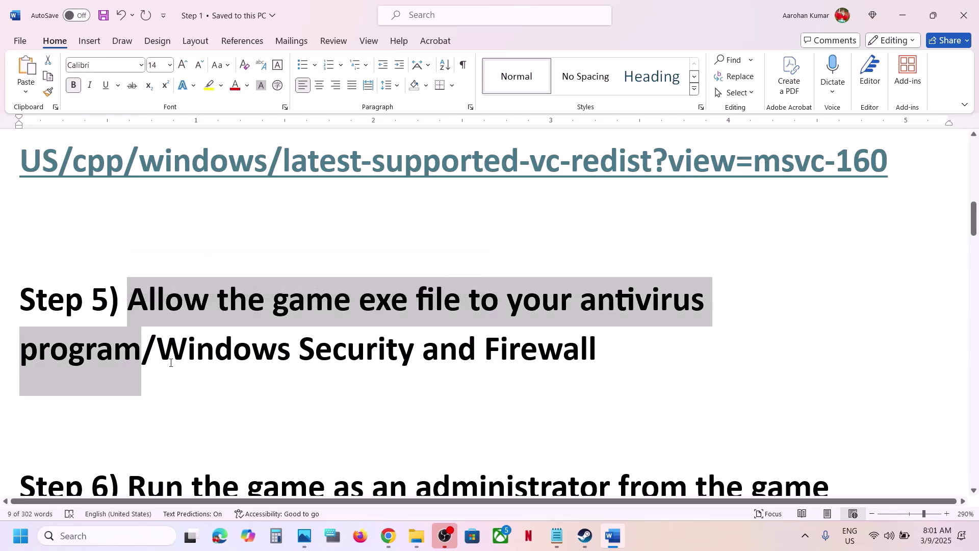
{"action": "left_click_drag", "start_coordinate": [171, 363], "coordinate": [596, 359]}
Open the list of apps allowed through Controlled folder access in the Windows Security ransomware protection settings.
{"action": "key", "text": "super+i"}
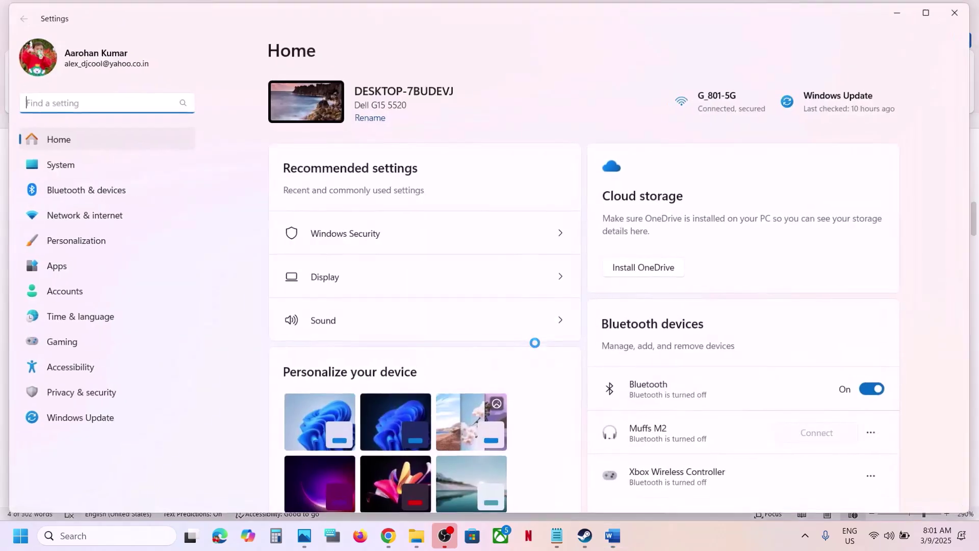
{"action": "left_click", "coordinate": [92, 400]}
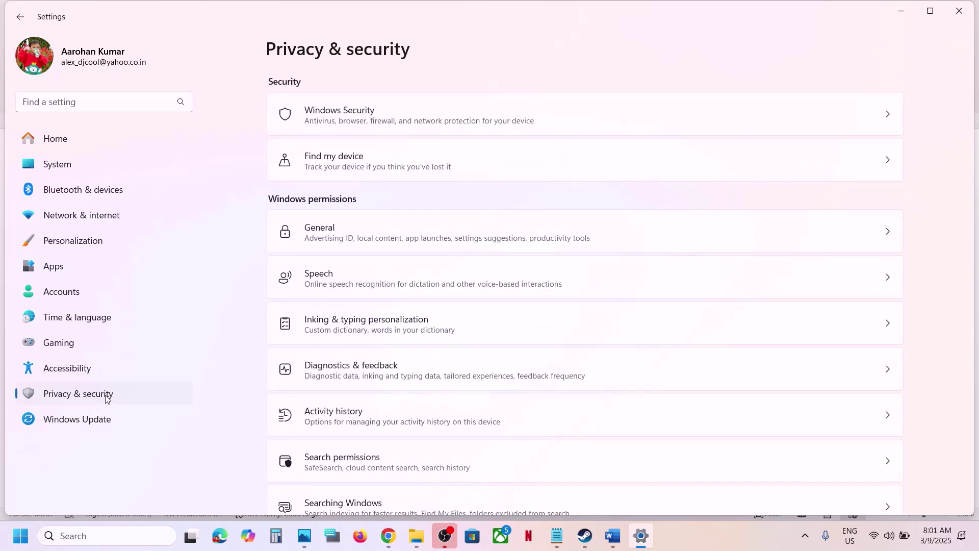
{"action": "left_click", "coordinate": [360, 121]}
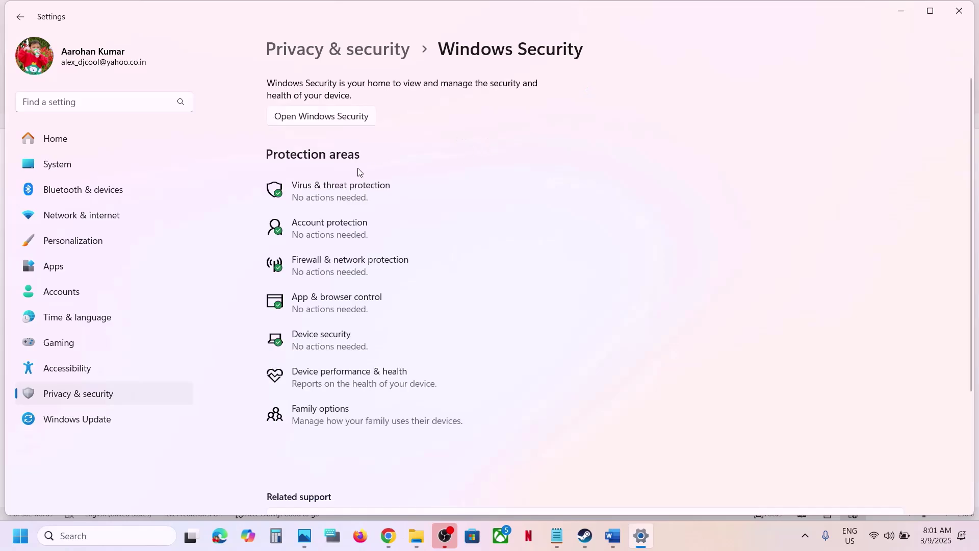
{"action": "left_click", "coordinate": [363, 199]}
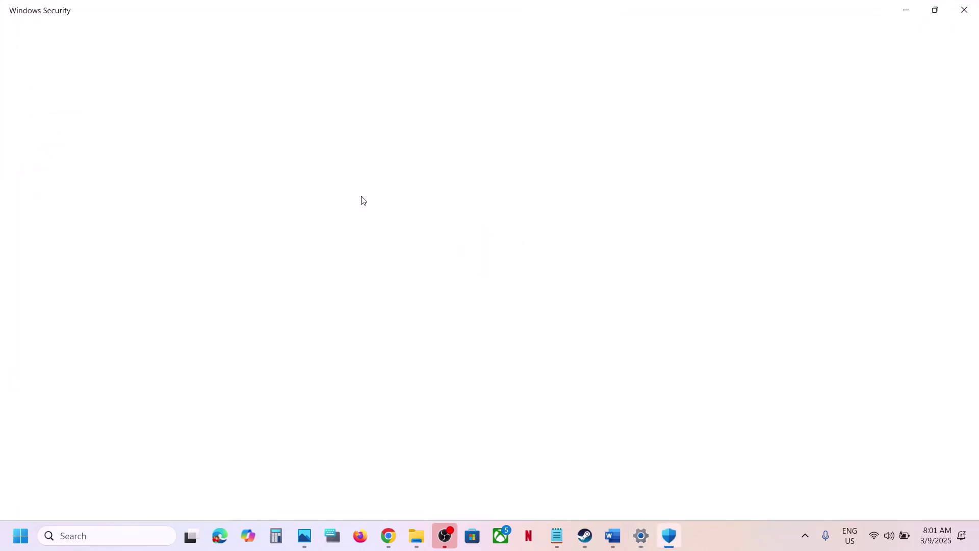
{"action": "scroll", "coordinate": [361, 247], "scroll_direction": "down", "scroll_amount": 3}
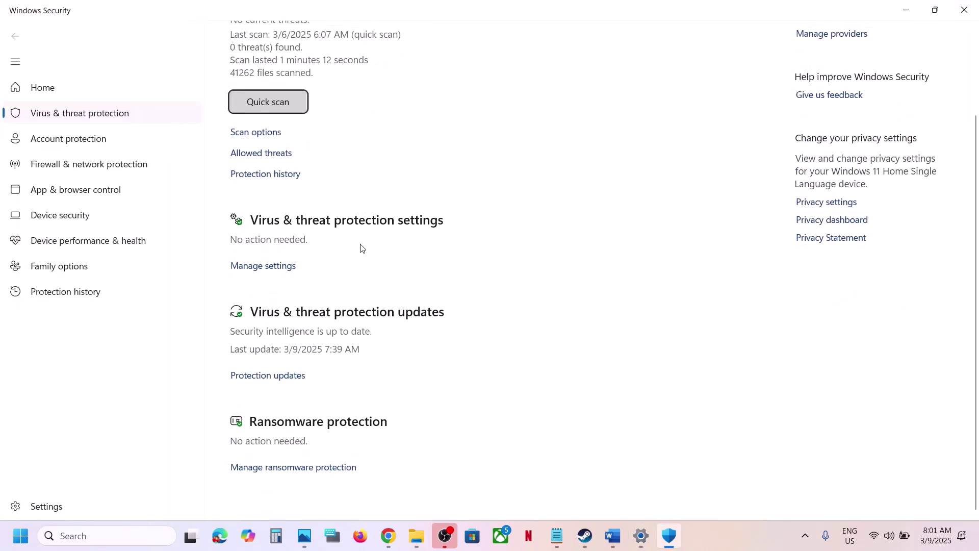
{"action": "left_click", "coordinate": [308, 469]}
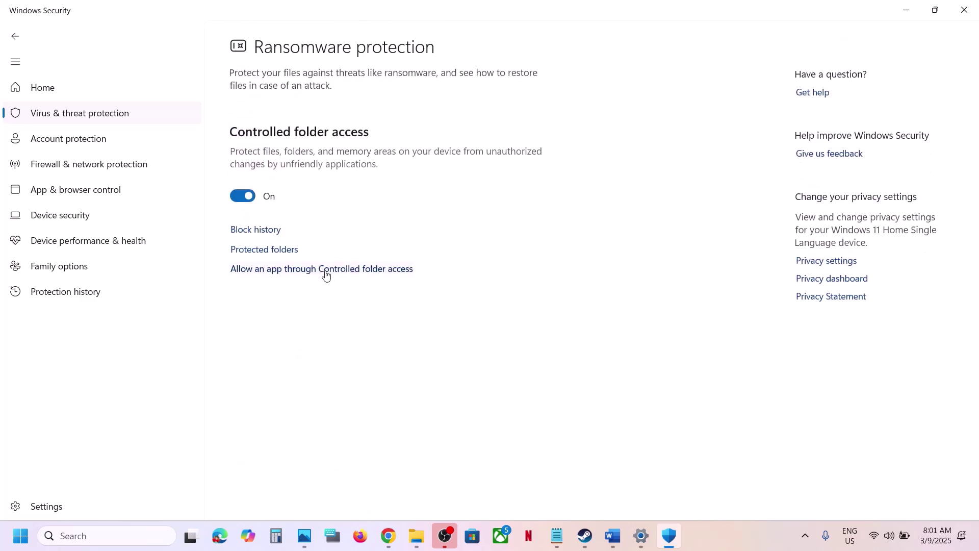
{"action": "left_click", "coordinate": [326, 269]}
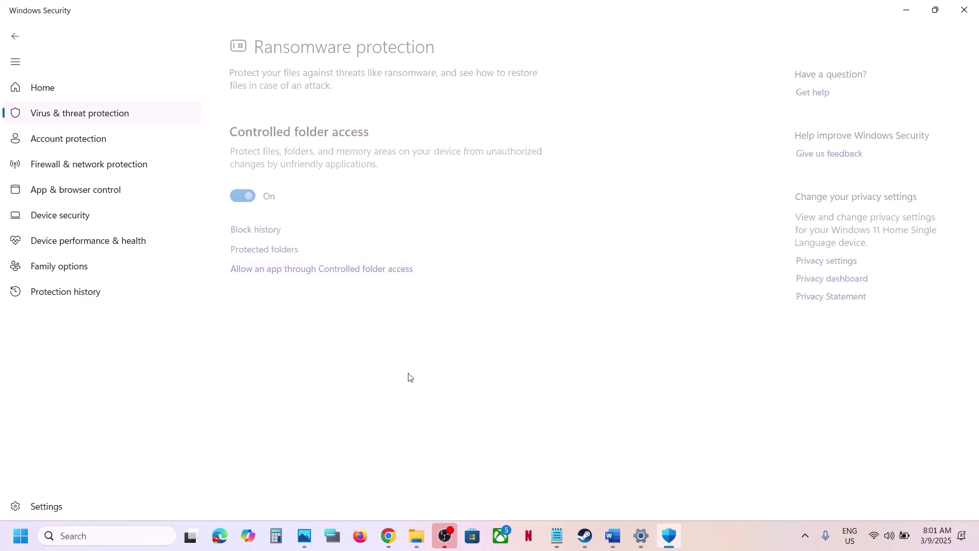
Add WWE2K25_x64 from Steam\steamapps\common\WWE 2K25 as an allowed app for Controlled folder access.
{"action": "left_click", "coordinate": [291, 141]}
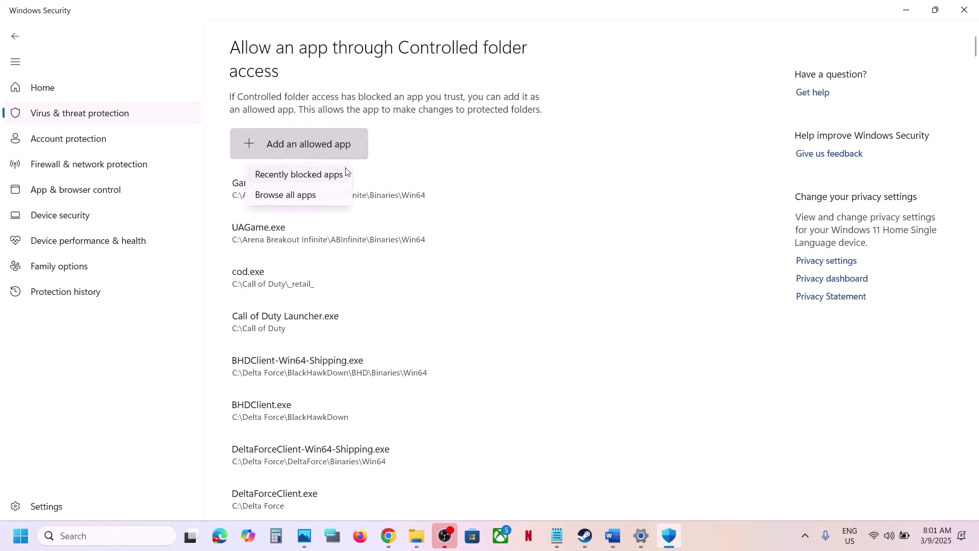
{"action": "left_click", "coordinate": [317, 193]}
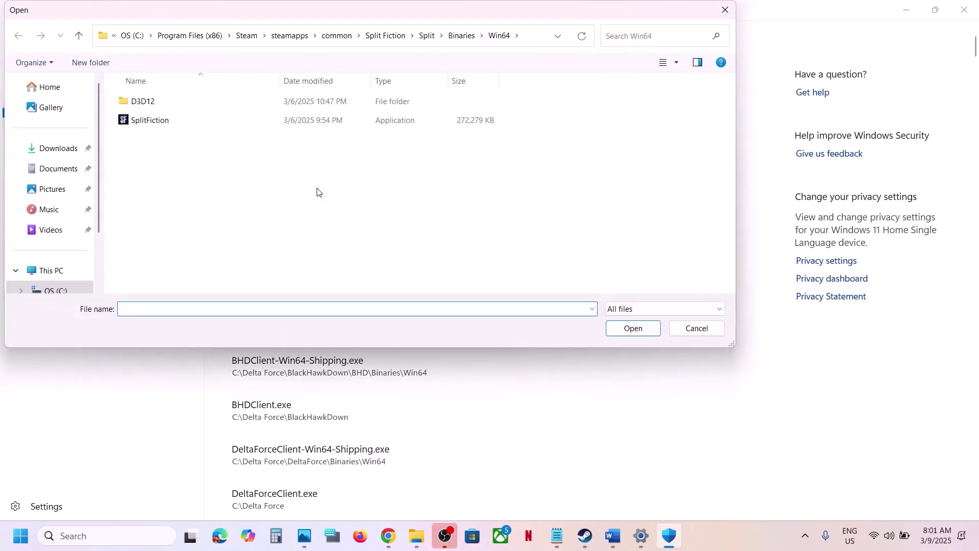
{"action": "left_click", "coordinate": [329, 36]}
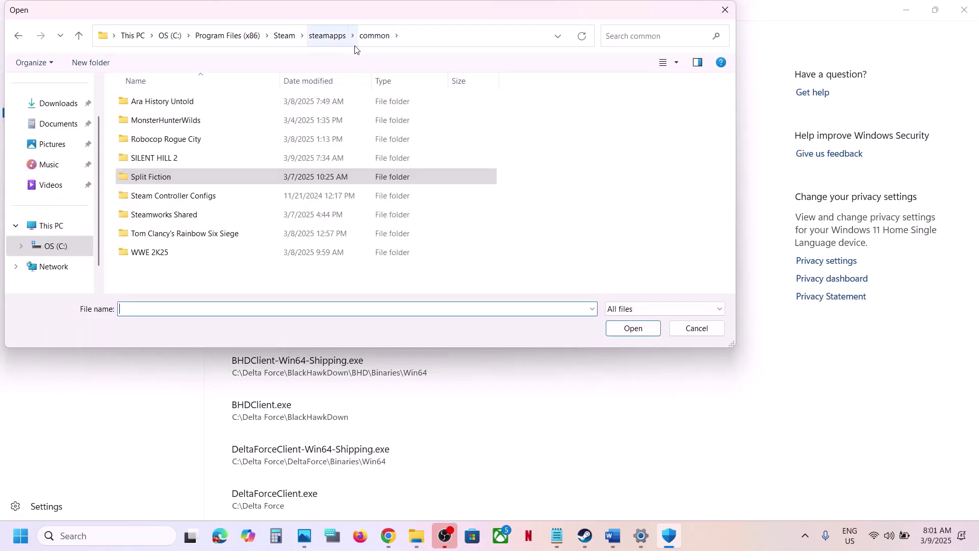
{"action": "left_click", "coordinate": [432, 38]}
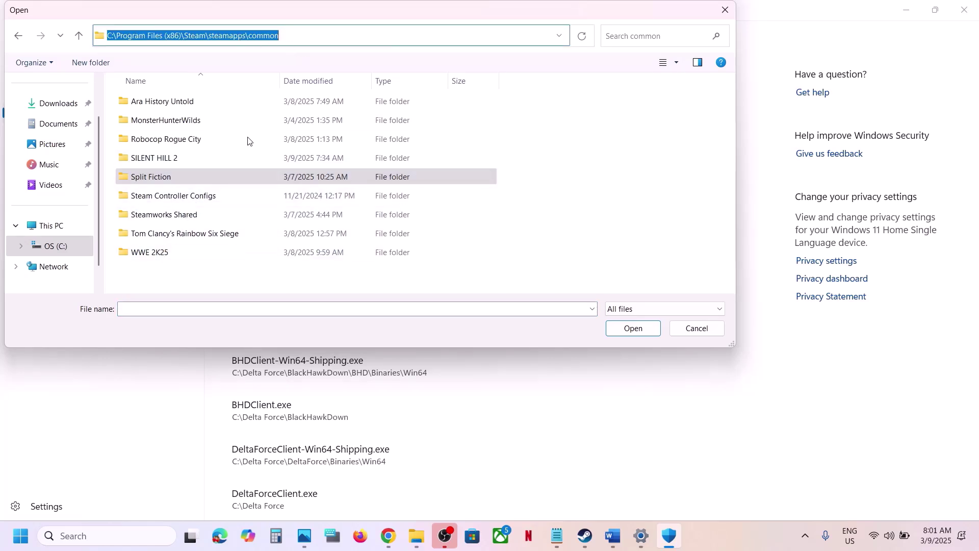
{"action": "double_click", "coordinate": [155, 253]}
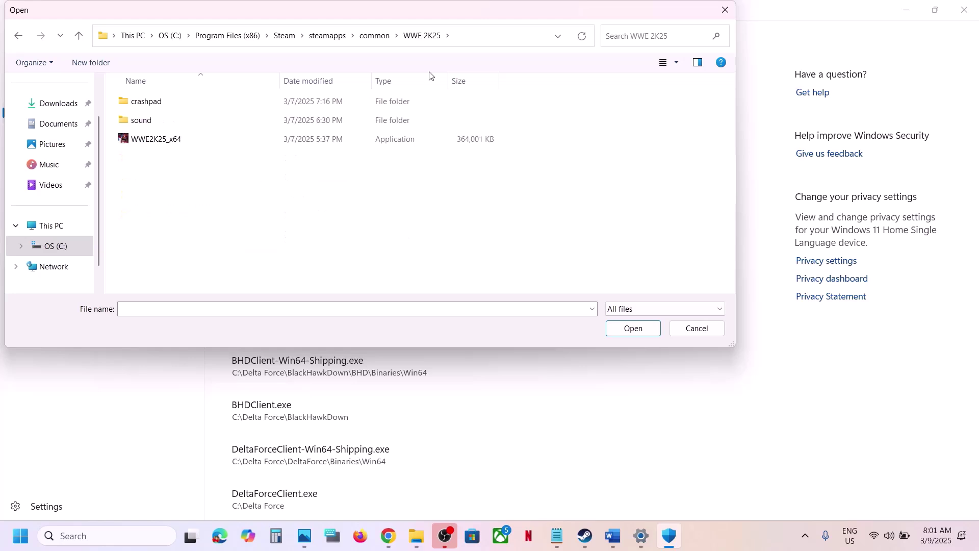
{"action": "left_click", "coordinate": [171, 143]}
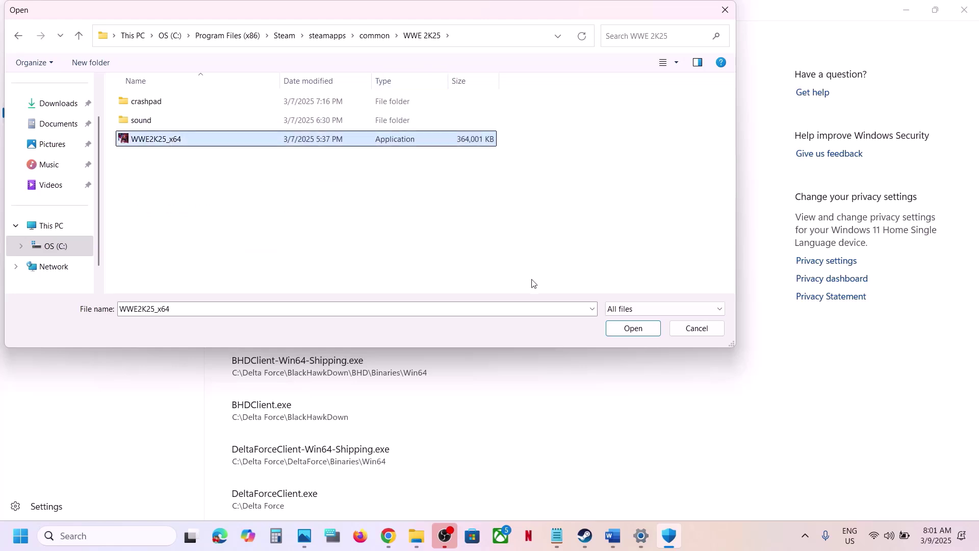
{"action": "left_click", "coordinate": [633, 328]}
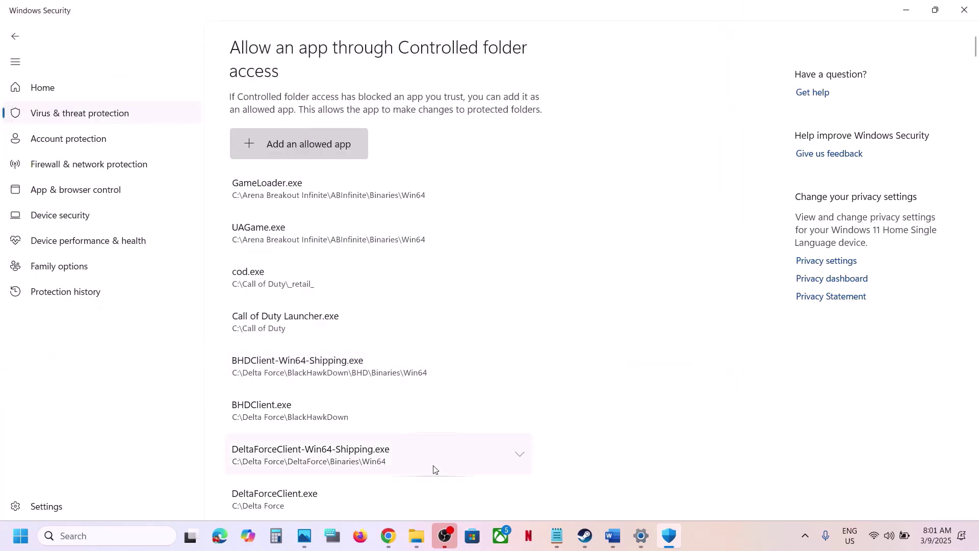
Switch to Control Panel and open the list of apps allowed through Windows Defender Firewall.
{"action": "left_click", "coordinate": [133, 532]}
{"action": "type", "text": "control"}
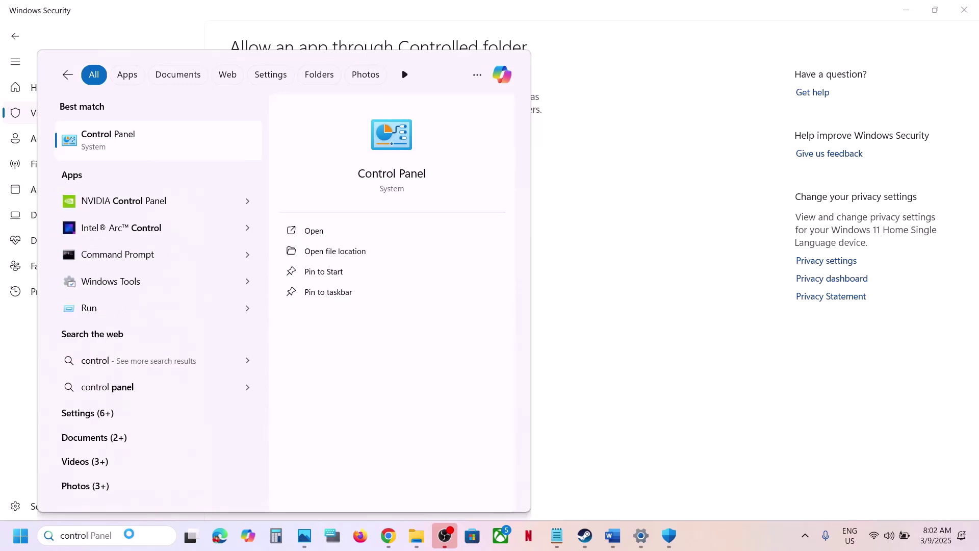
{"action": "key", "text": "Return"}
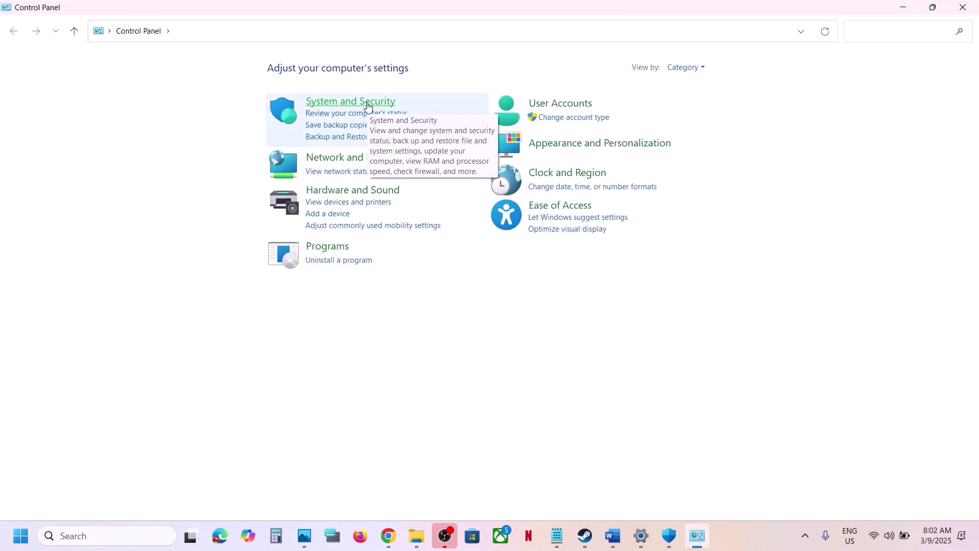
{"action": "left_click", "coordinate": [368, 105]}
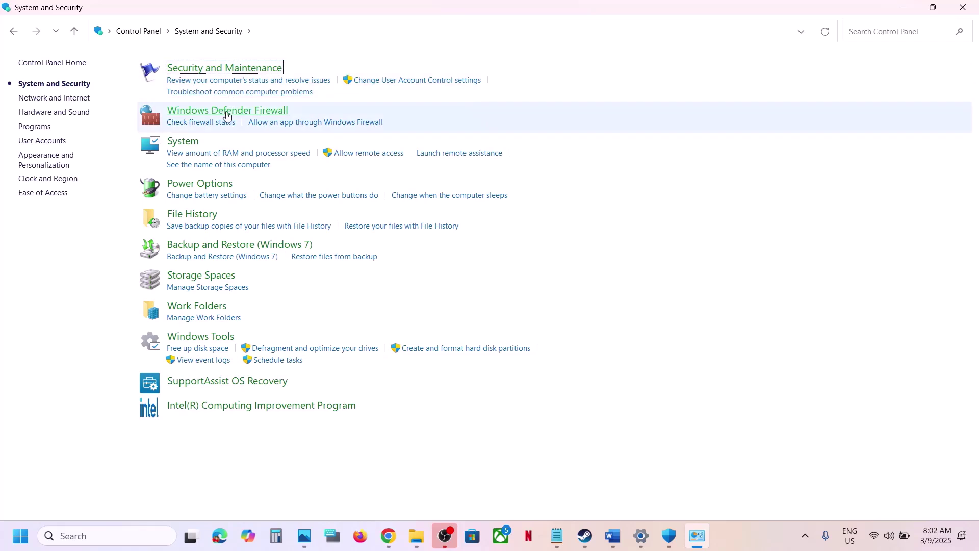
{"action": "left_click", "coordinate": [225, 118]}
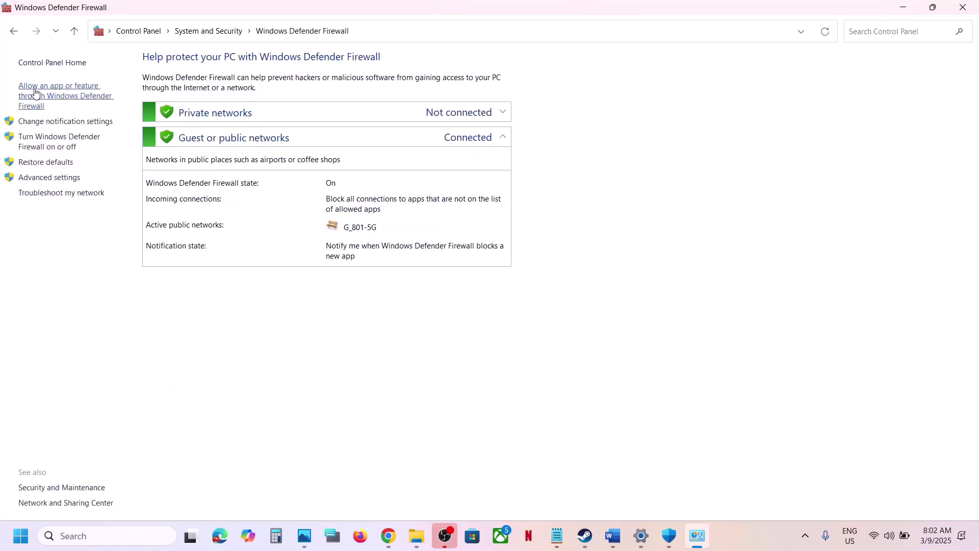
{"action": "left_click", "coordinate": [53, 99]}
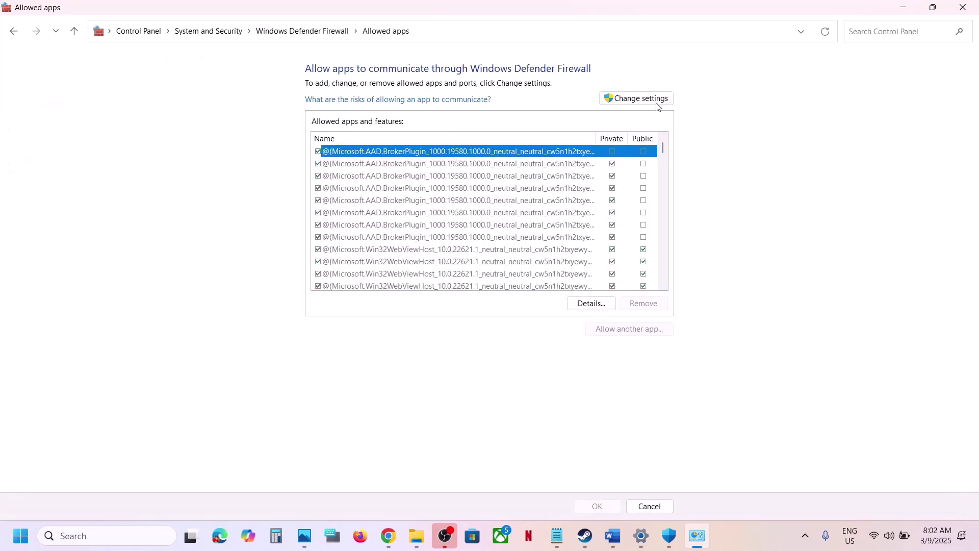
Try to add WWE2K25_x64 from Steam\steamapps\common\WWE 2K25 to the apps allowed through Windows Defender Firewall.
{"action": "left_click", "coordinate": [657, 101]}
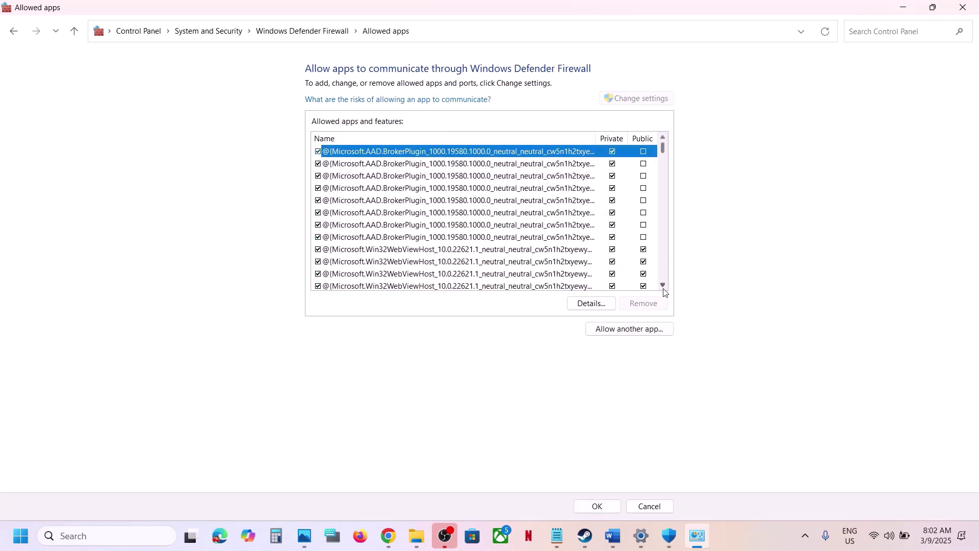
{"action": "left_click", "coordinate": [630, 331]}
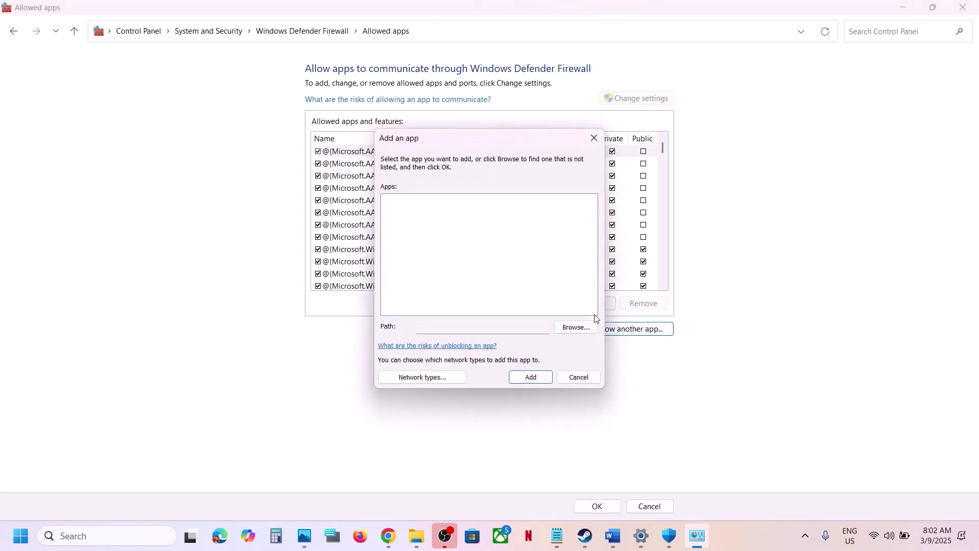
{"action": "left_click", "coordinate": [567, 329]}
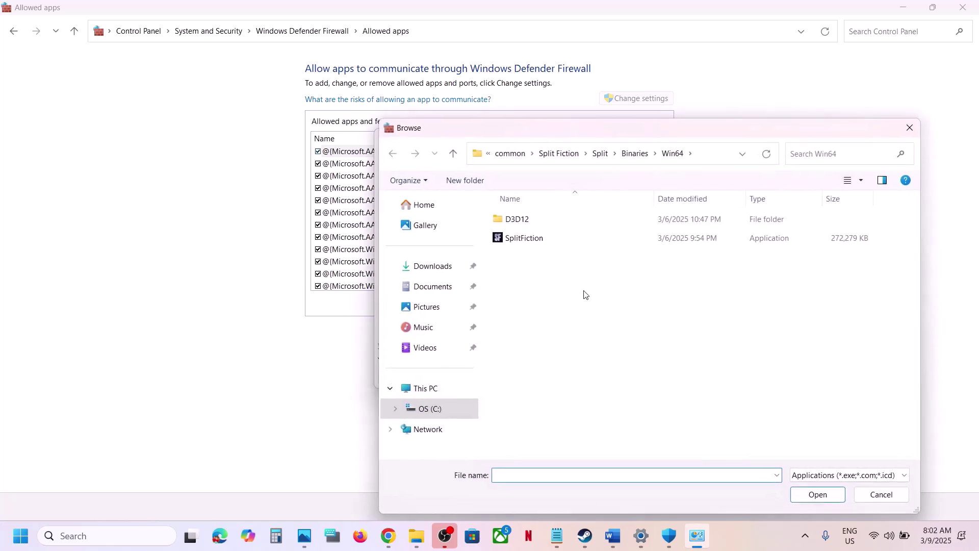
{"action": "left_click", "coordinate": [510, 153]}
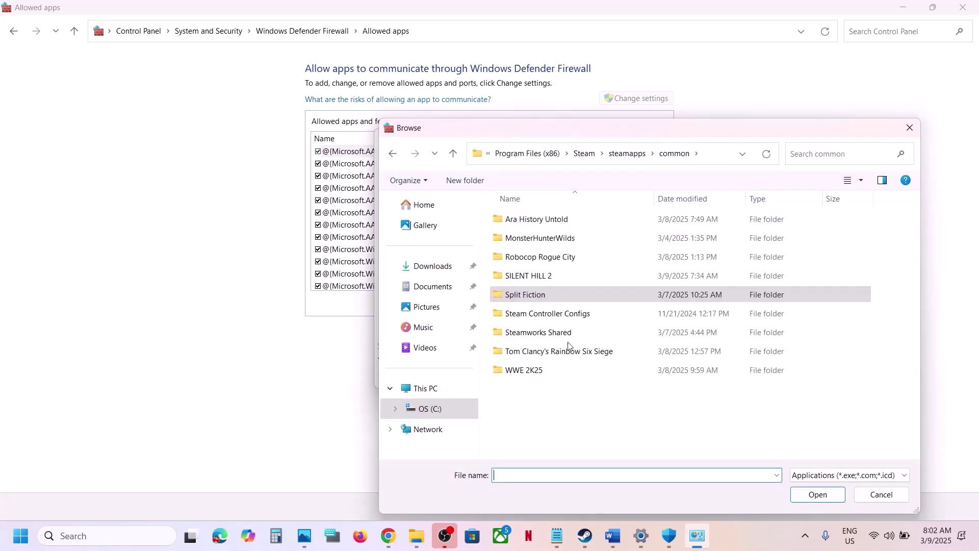
{"action": "double_click", "coordinate": [549, 371]}
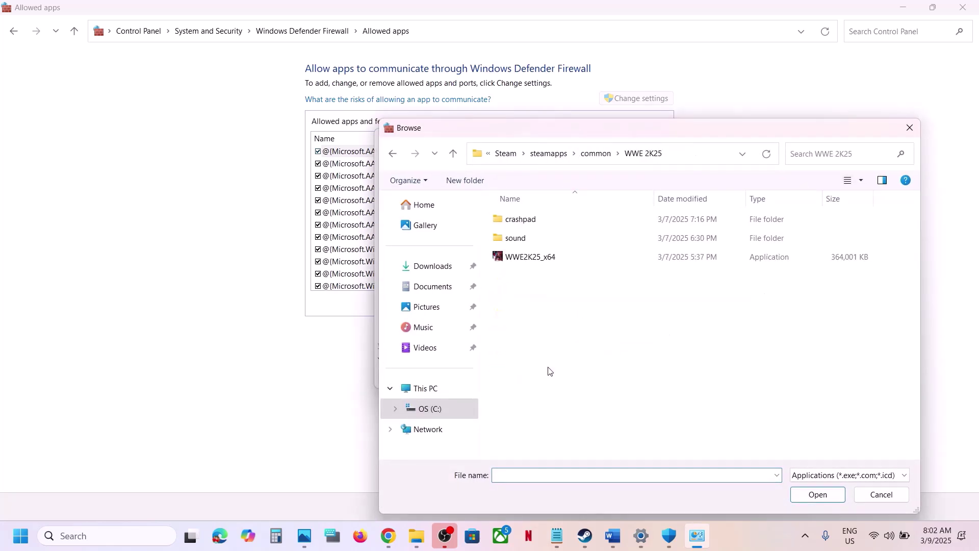
{"action": "left_click", "coordinate": [544, 261]}
{"action": "left_click", "coordinate": [825, 498]}
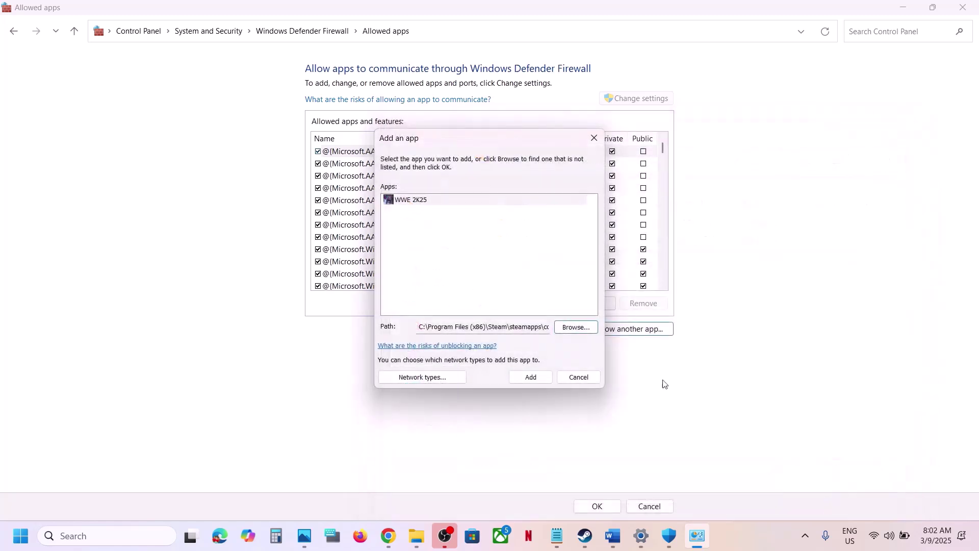
{"action": "left_click", "coordinate": [521, 373]}
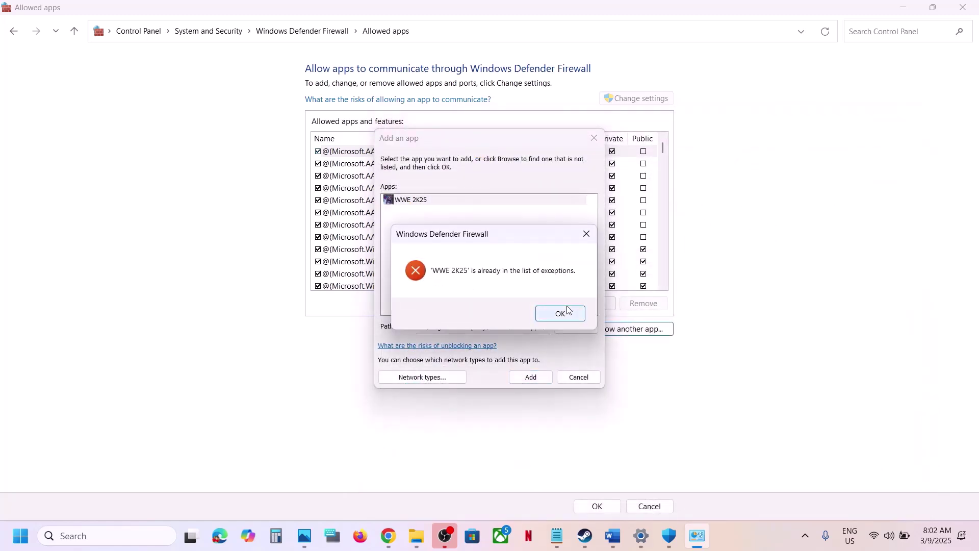
{"action": "left_click", "coordinate": [561, 313]}
{"action": "left_click", "coordinate": [598, 134]}
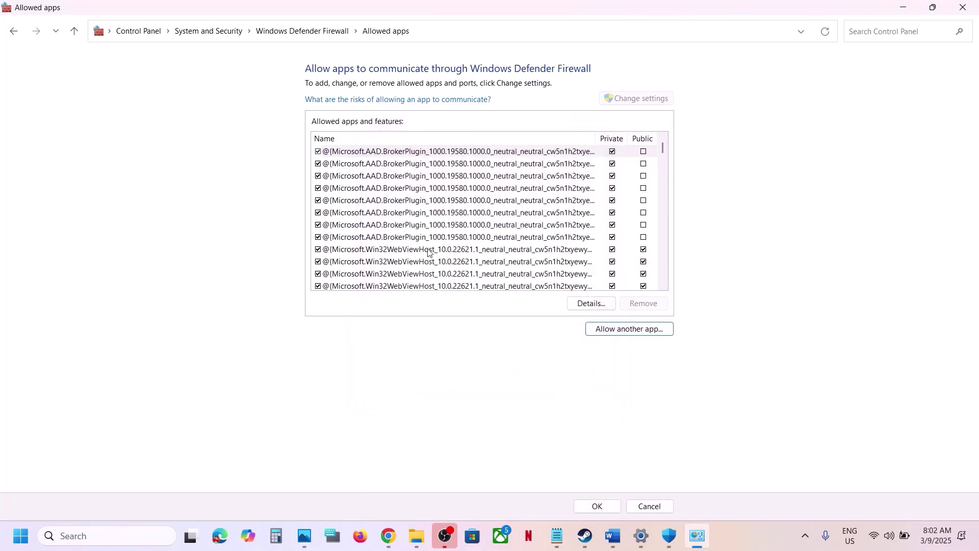
Find the WWE 2K25 entry in the firewall's allowed apps list, check its Private and Public access, and close the window.
{"action": "left_click", "coordinate": [425, 252]}
{"action": "key", "text": "w"}
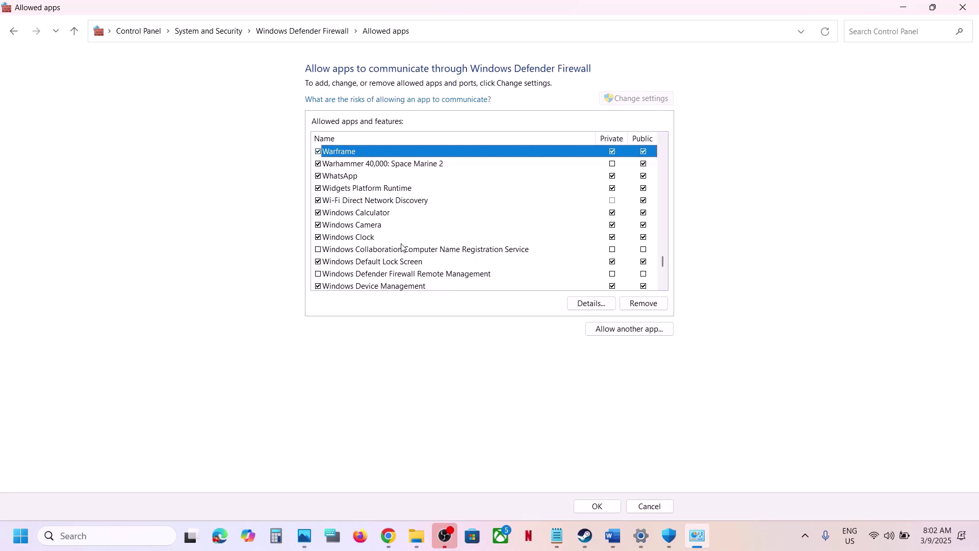
{"action": "left_click_drag", "start_coordinate": [665, 289], "coordinate": [665, 289]}
{"action": "left_click", "coordinate": [334, 255]}
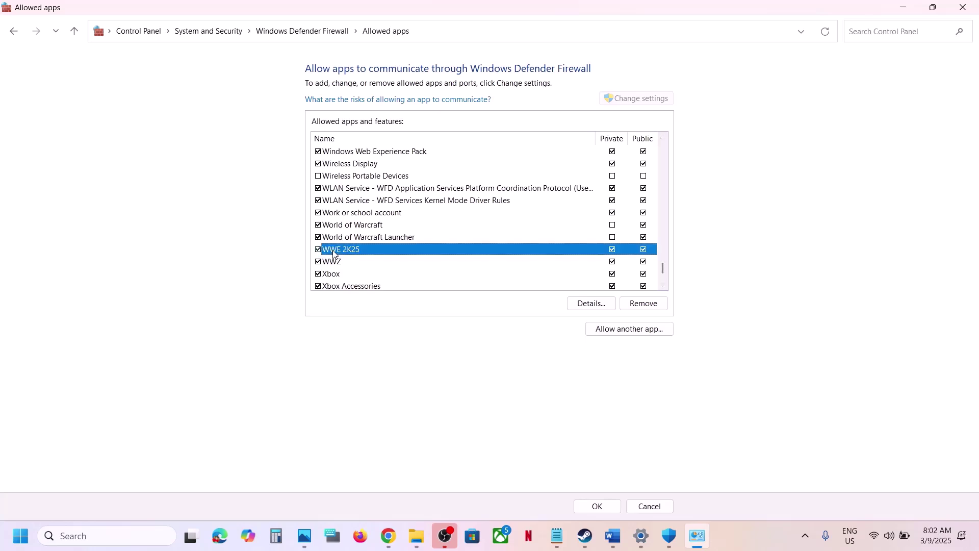
{"action": "left_click", "coordinate": [963, 7]}
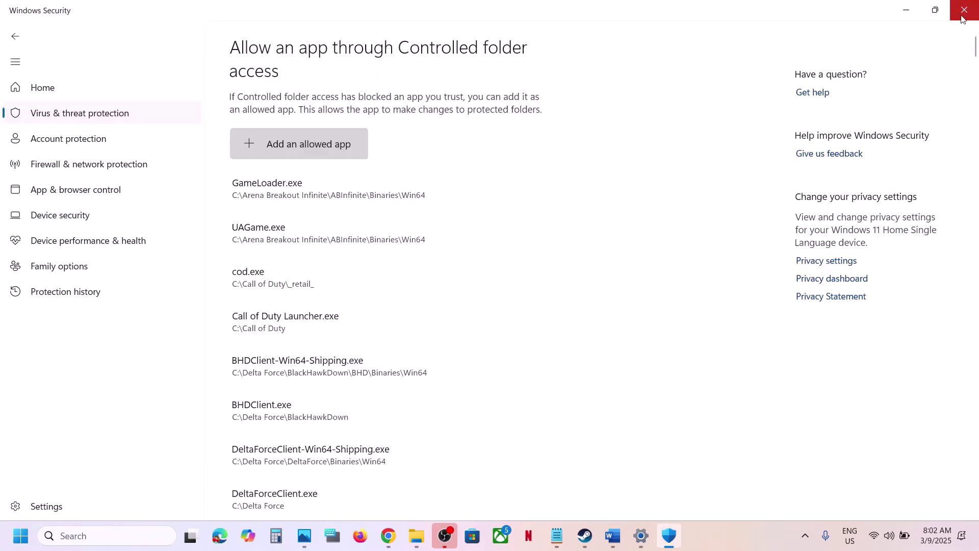
Close the remaining settings windows and read Step 6 in the Word notes, highlighting the instruction to run the game as administrator from the installation folder.
{"action": "left_click", "coordinate": [963, 19]}
{"action": "left_click", "coordinate": [964, 11]}
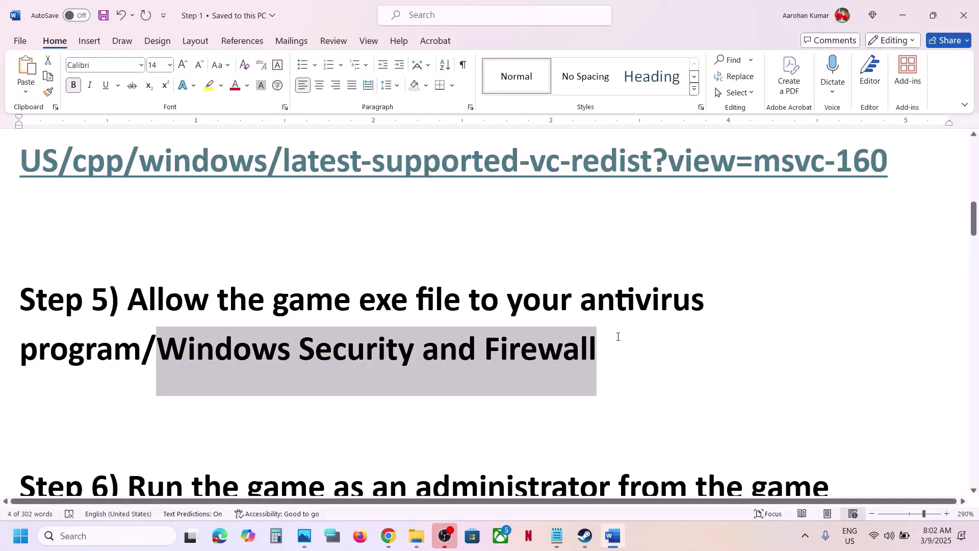
{"action": "scroll", "coordinate": [618, 337], "scroll_direction": "down", "scroll_amount": 3}
{"action": "left_click_drag", "start_coordinate": [144, 307], "coordinate": [281, 349]}
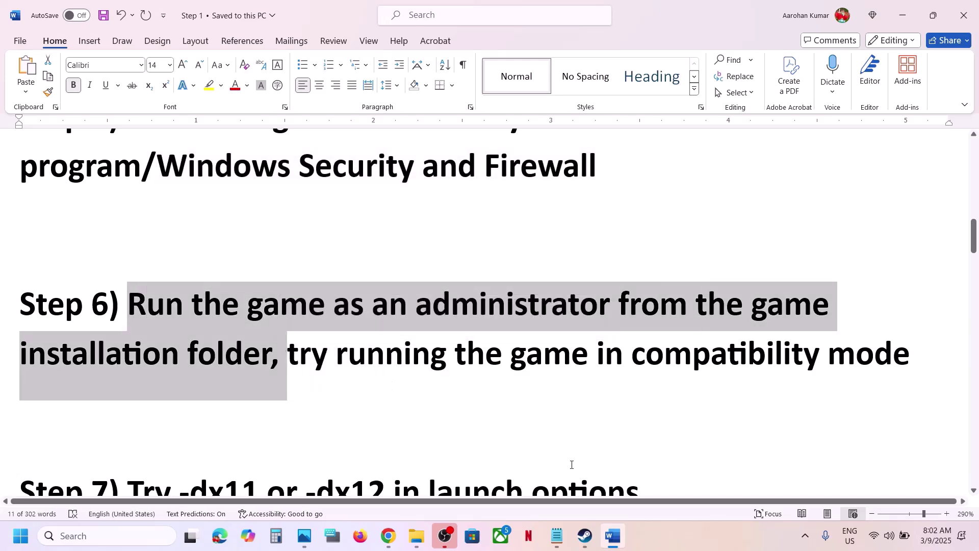
Switch to Steam and open the local installation folder of WWE 2K25 from the library.
{"action": "left_click", "coordinate": [585, 536]}
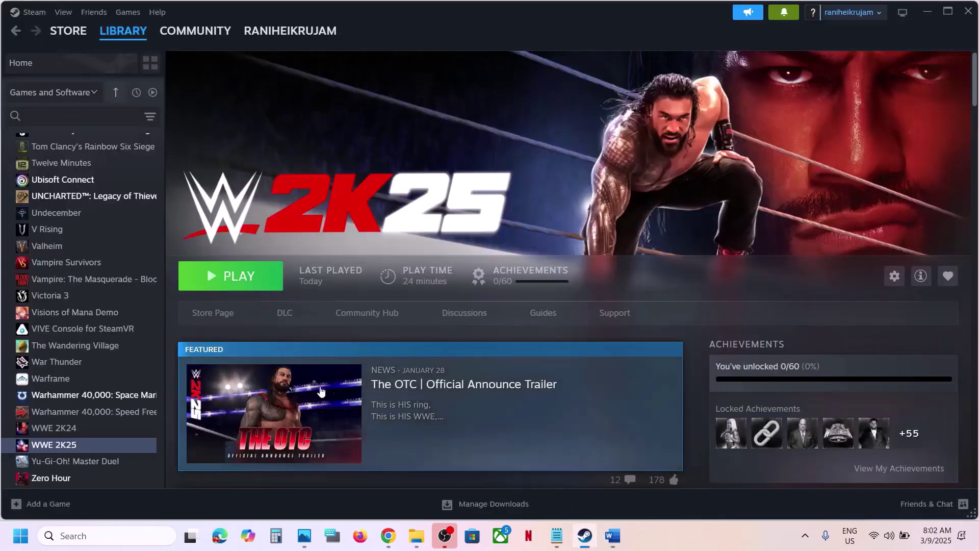
{"action": "right_click", "coordinate": [84, 440]}
{"action": "mouse_move", "coordinate": [130, 404]}
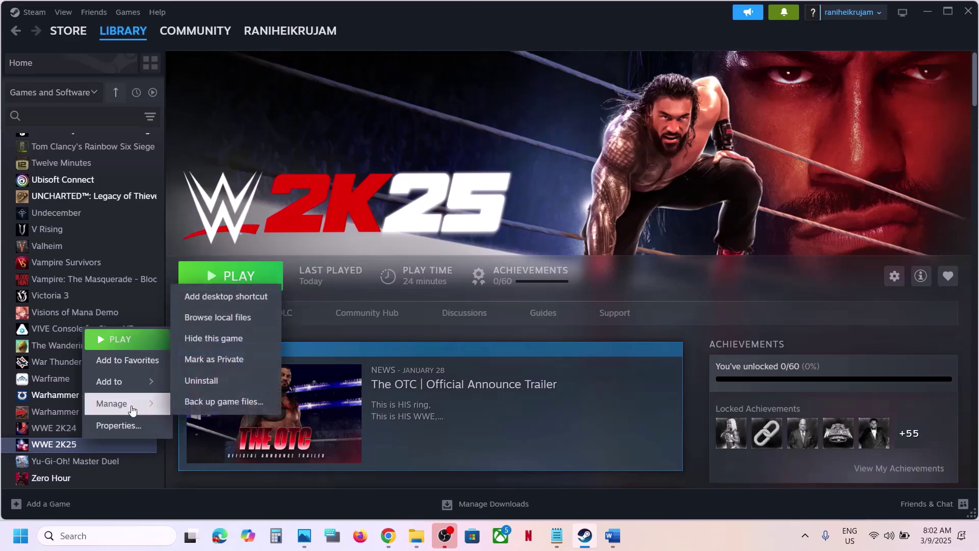
{"action": "left_click", "coordinate": [218, 318]}
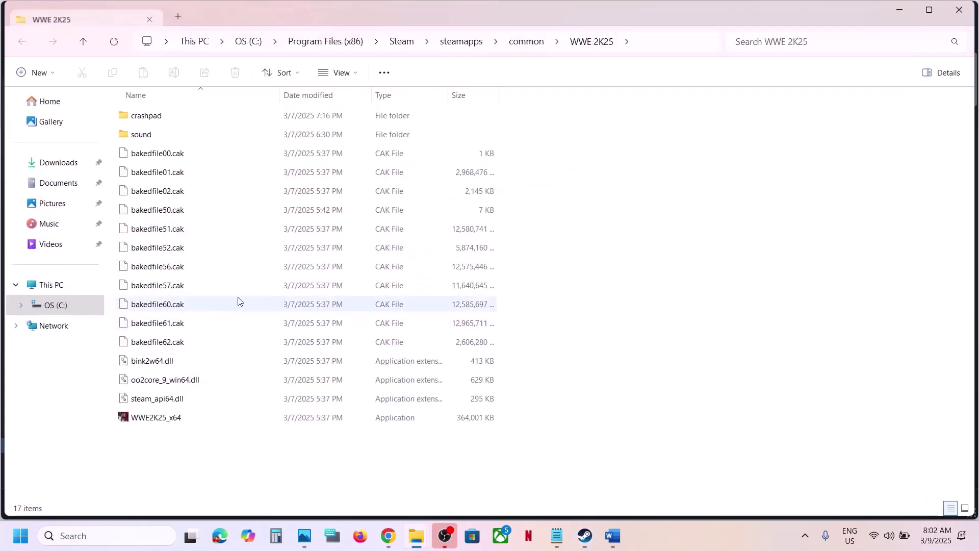
Set WWE2K25_x64 to run as an administrator in its compatibility properties and apply the setting.
{"action": "right_click", "coordinate": [146, 417]}
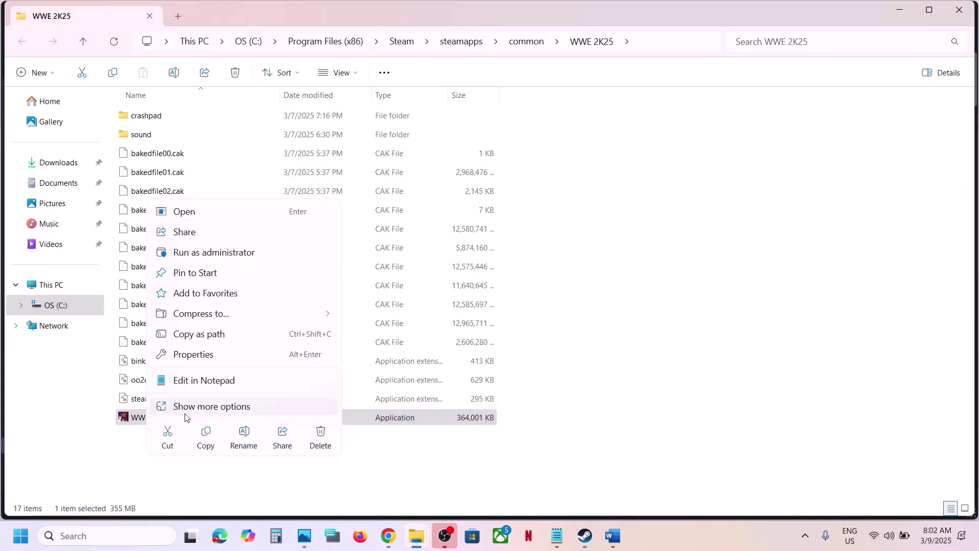
{"action": "left_click", "coordinate": [211, 361]}
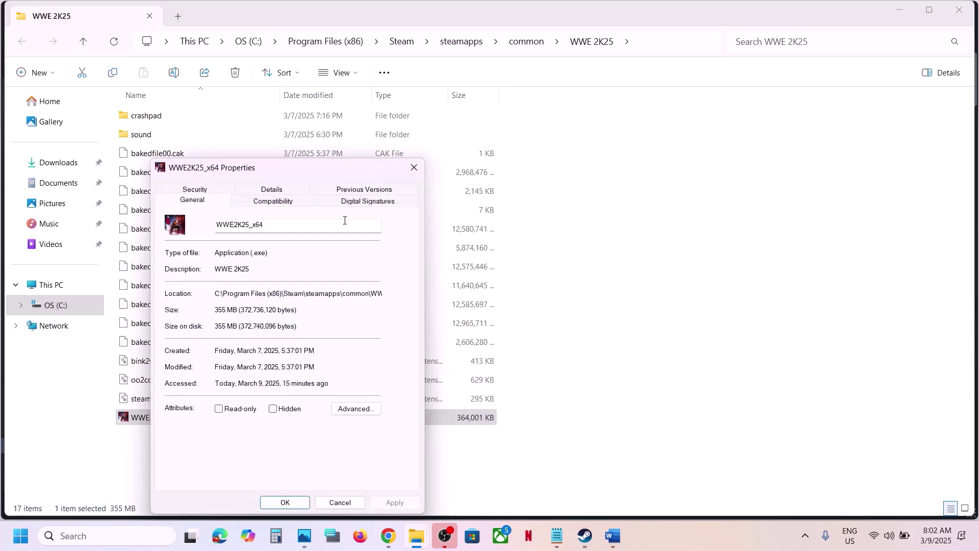
{"action": "left_click", "coordinate": [262, 203]}
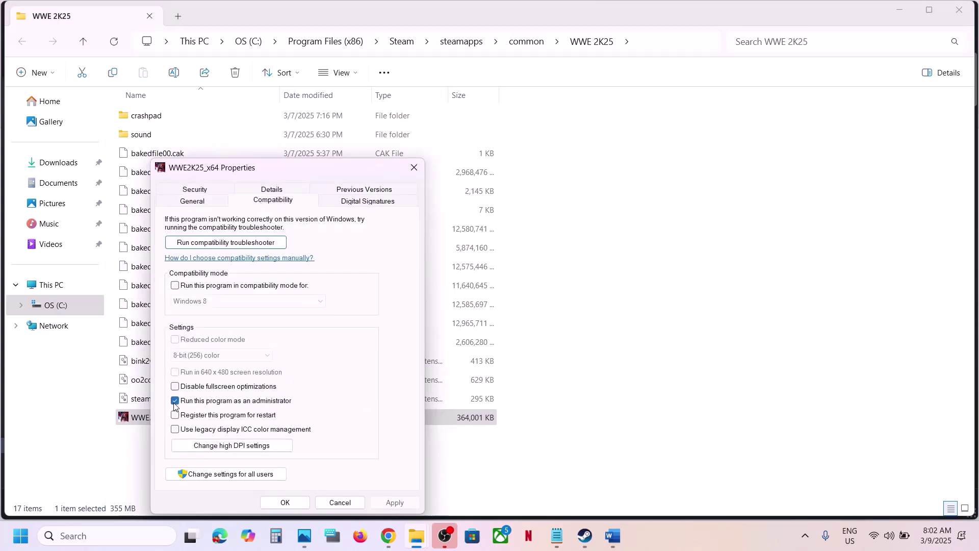
{"action": "left_click", "coordinate": [394, 502]}
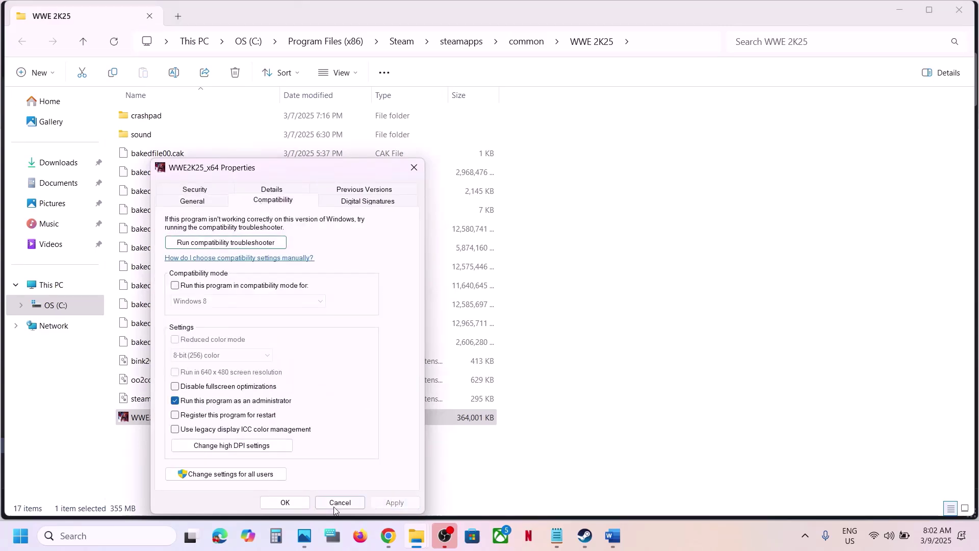
{"action": "left_click", "coordinate": [288, 502]}
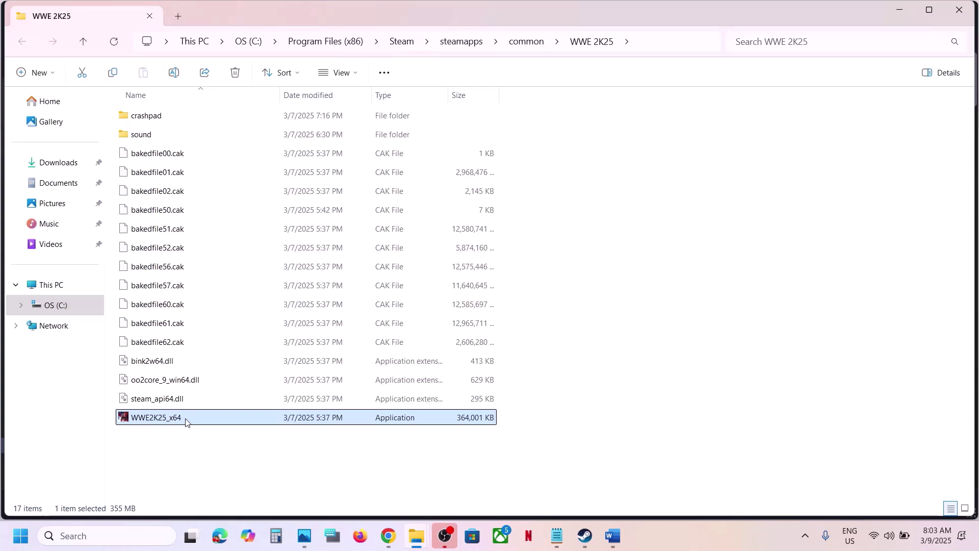
Enable compatibility mode for Windows 8 on WWE2K25_x64 and apply the setting.
{"action": "right_click", "coordinate": [185, 421]}
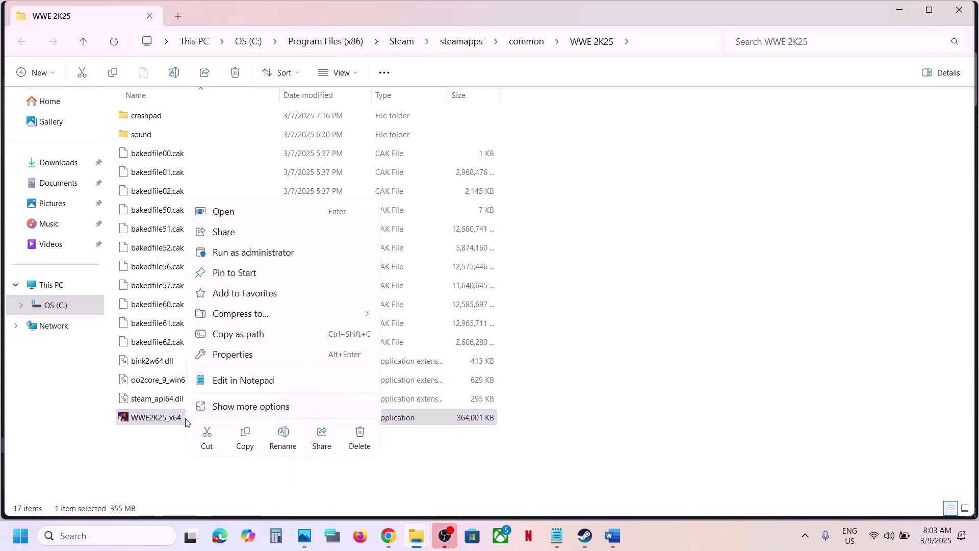
{"action": "left_click", "coordinate": [233, 354]}
{"action": "left_click", "coordinate": [285, 204]}
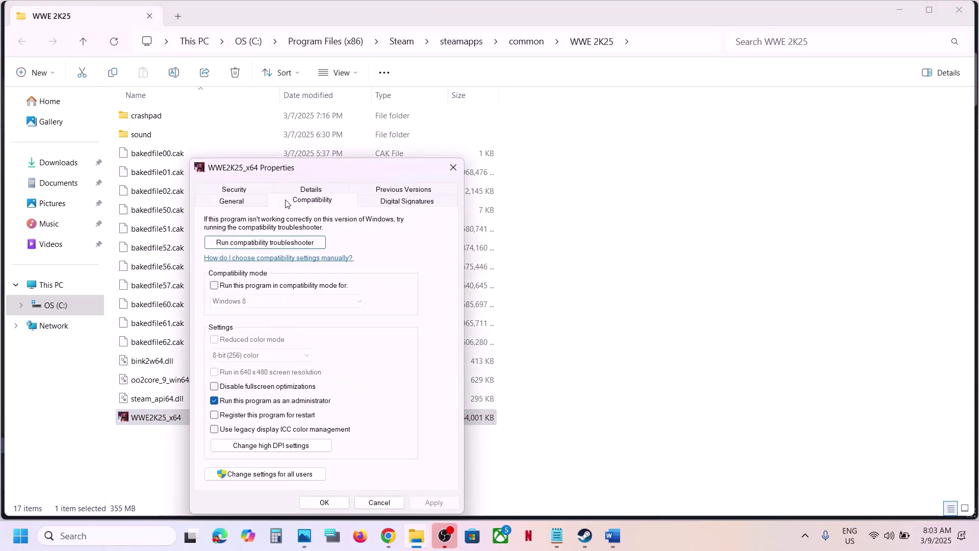
{"action": "left_click", "coordinate": [215, 285]}
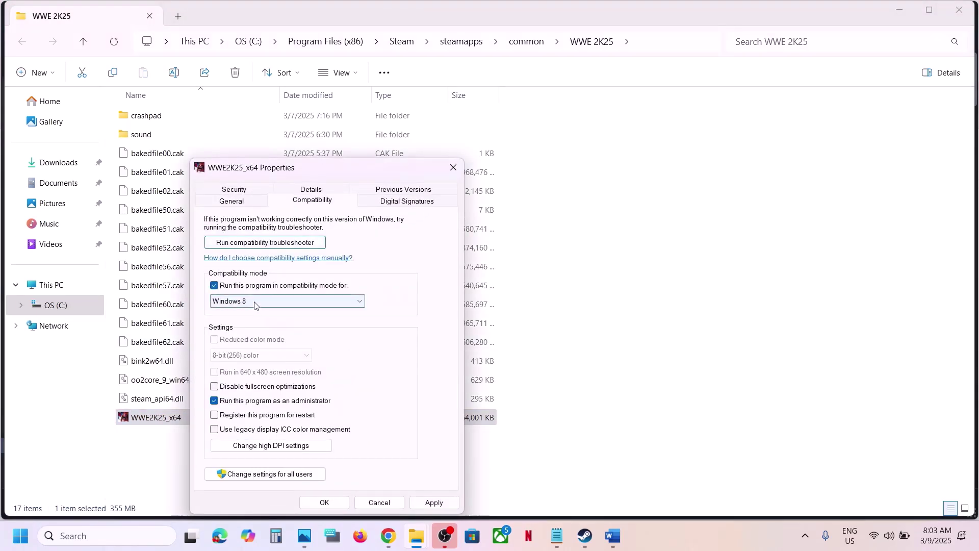
{"action": "left_click", "coordinate": [433, 503]}
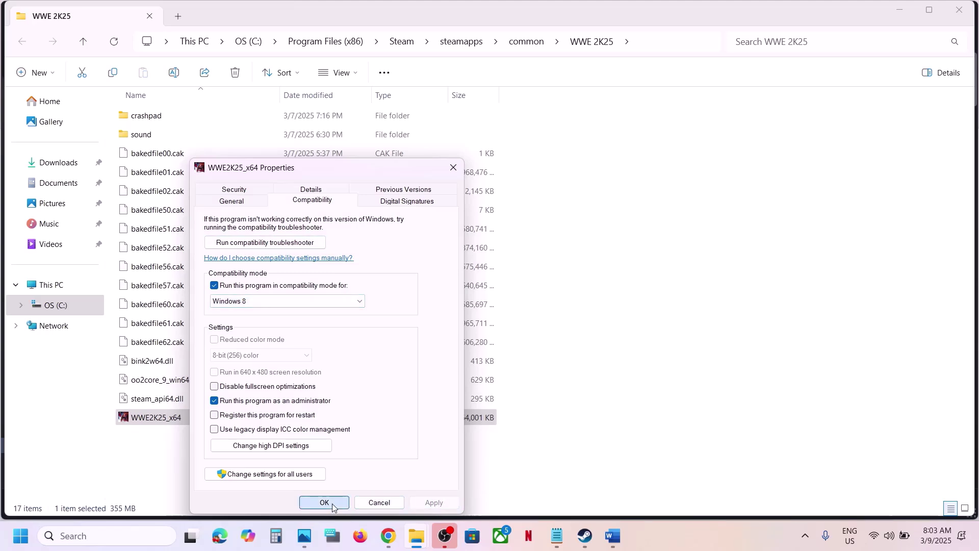
{"action": "left_click", "coordinate": [324, 503]}
Set the compatibility mode of WWE2K25_x64 to Windows 7 and disable fullscreen optimizations.
{"action": "right_click", "coordinate": [186, 428]}
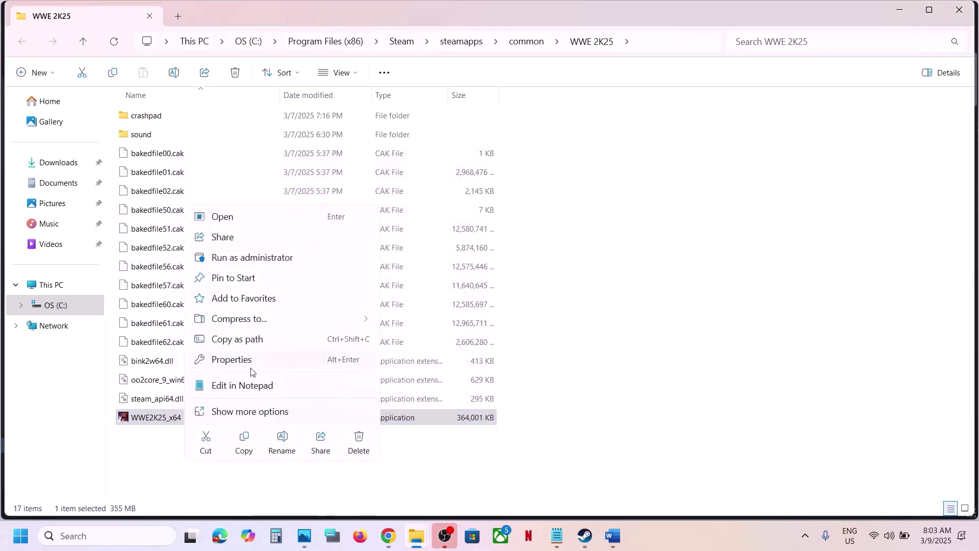
{"action": "left_click", "coordinate": [250, 367]}
{"action": "left_click", "coordinate": [302, 204]}
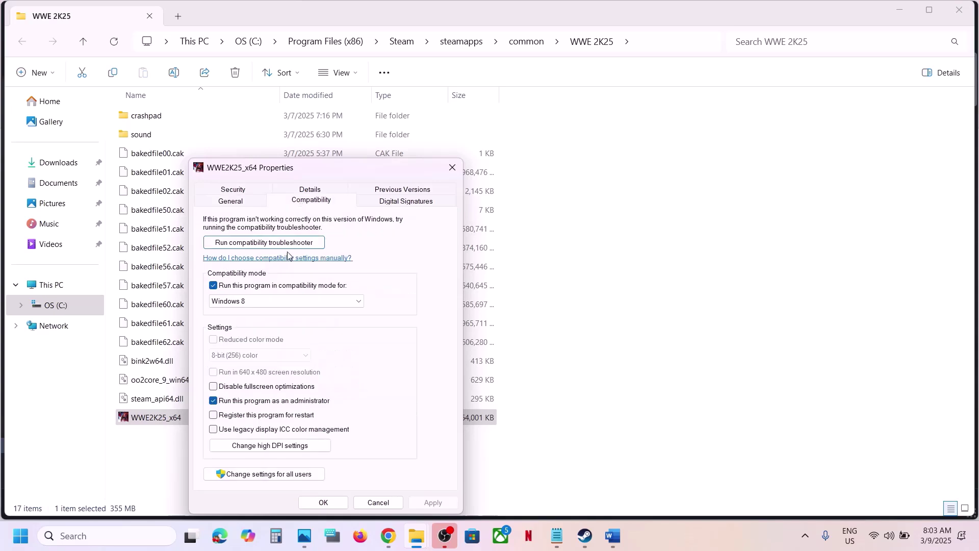
{"action": "left_click", "coordinate": [286, 301]}
{"action": "left_click", "coordinate": [286, 336]}
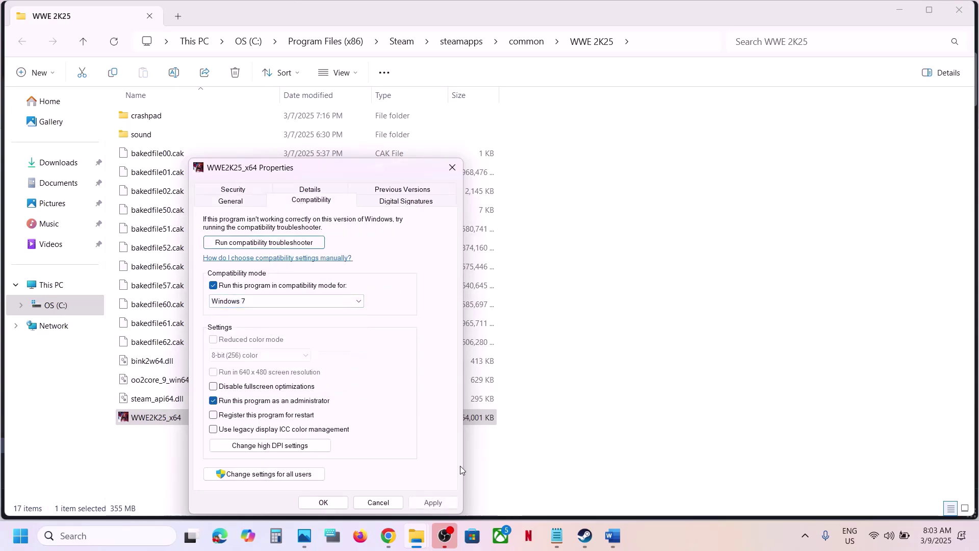
{"action": "left_click", "coordinate": [433, 502]}
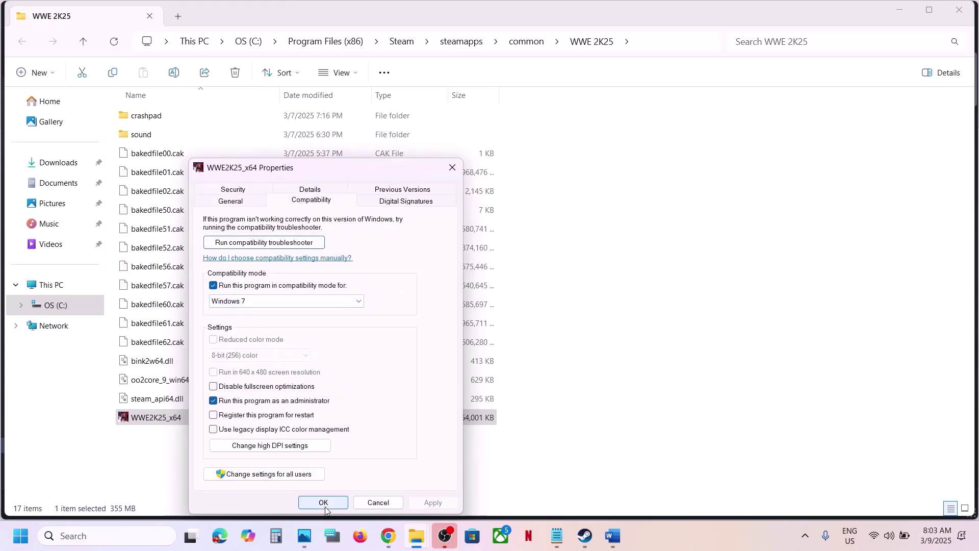
{"action": "left_click", "coordinate": [214, 386]}
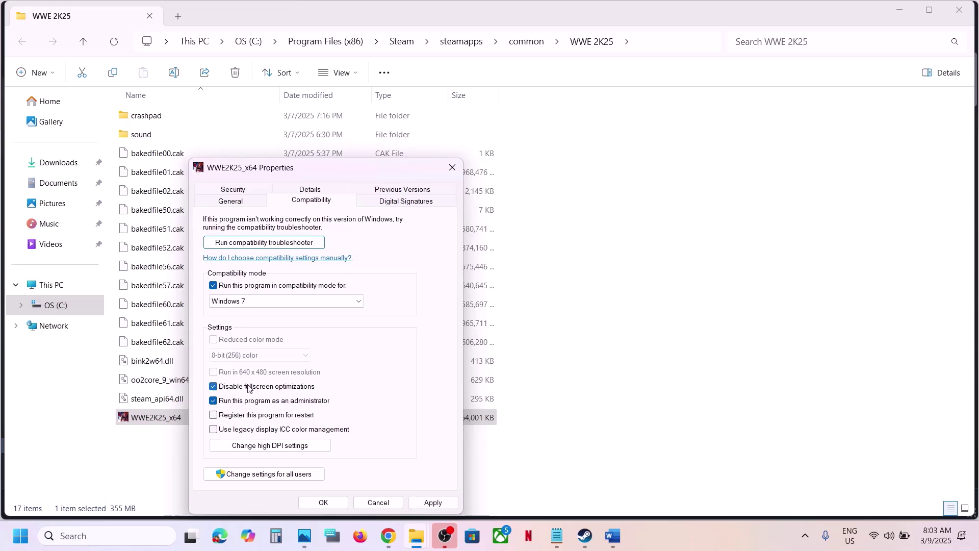
{"action": "left_click", "coordinate": [434, 502]}
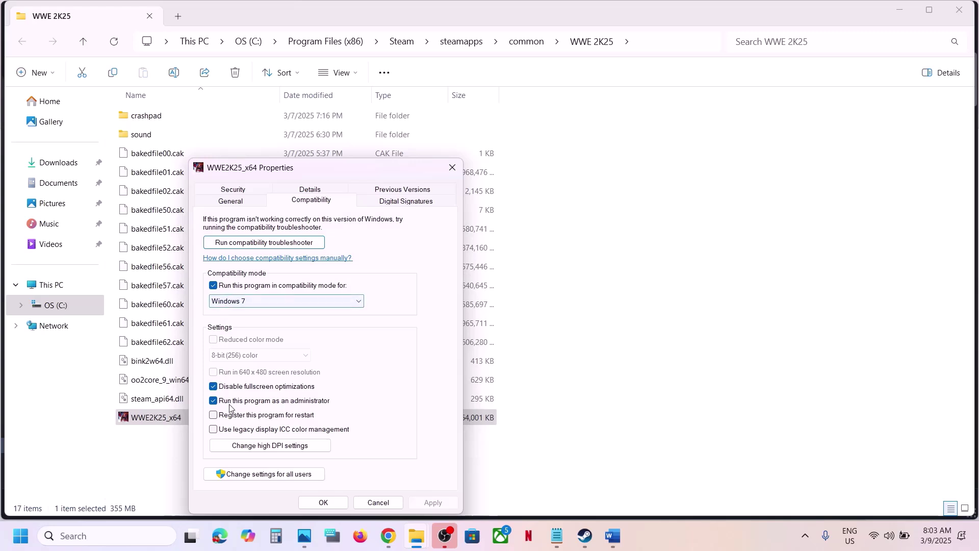
Turn off compatibility mode, the fullscreen optimizations override and running as administrator for WWE2K25_x64, and apply the changes.
{"action": "left_click", "coordinate": [213, 287]}
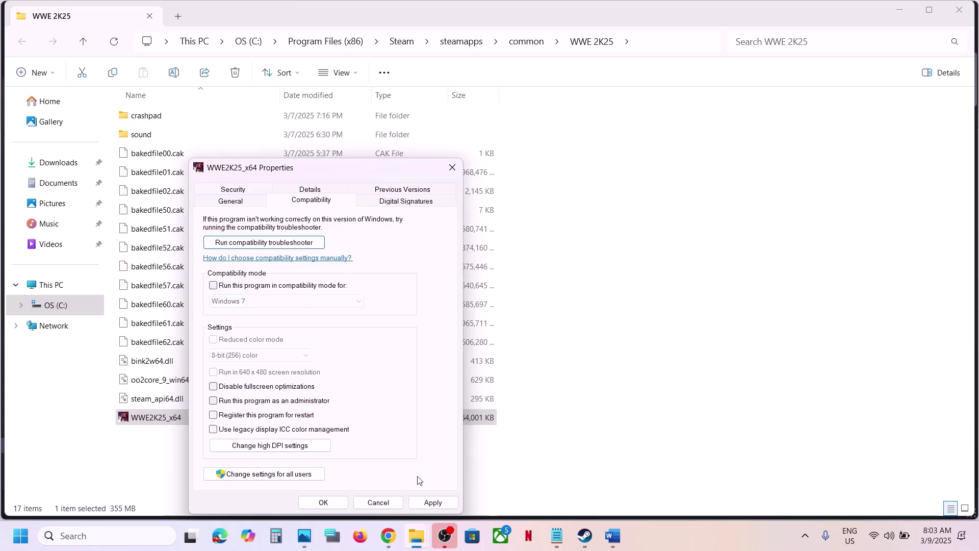
{"action": "left_click", "coordinate": [433, 502]}
{"action": "left_click", "coordinate": [323, 503]}
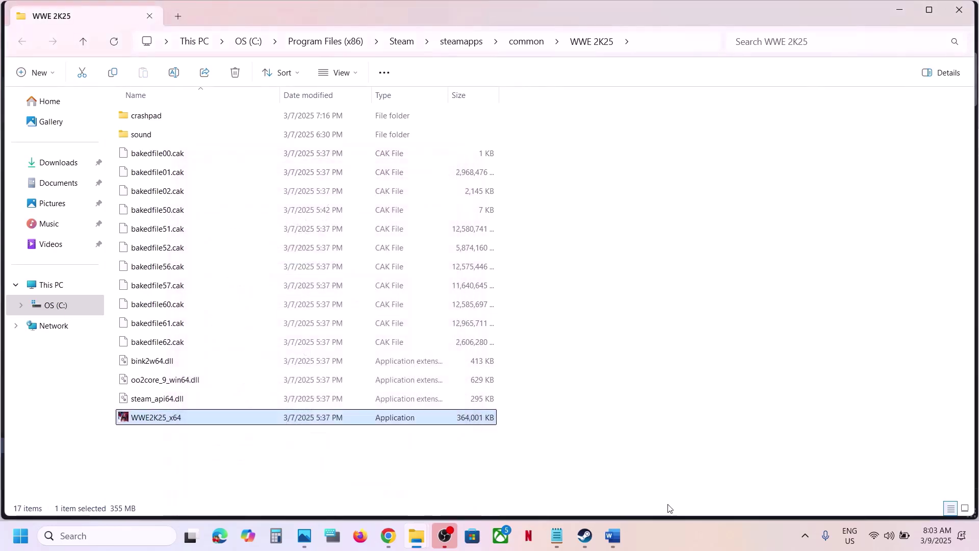
Return to the Word notes and read Step 7 on trying -dx11 or -dx12 in the launch options.
{"action": "left_click", "coordinate": [584, 535]}
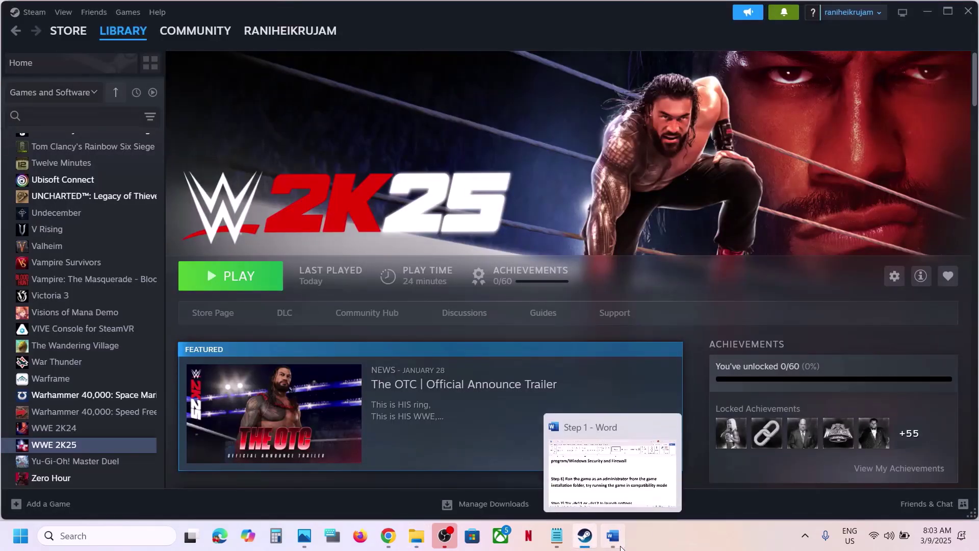
{"action": "left_click", "coordinate": [622, 548]}
{"action": "scroll", "coordinate": [378, 362], "scroll_direction": "down", "scroll_amount": 2}
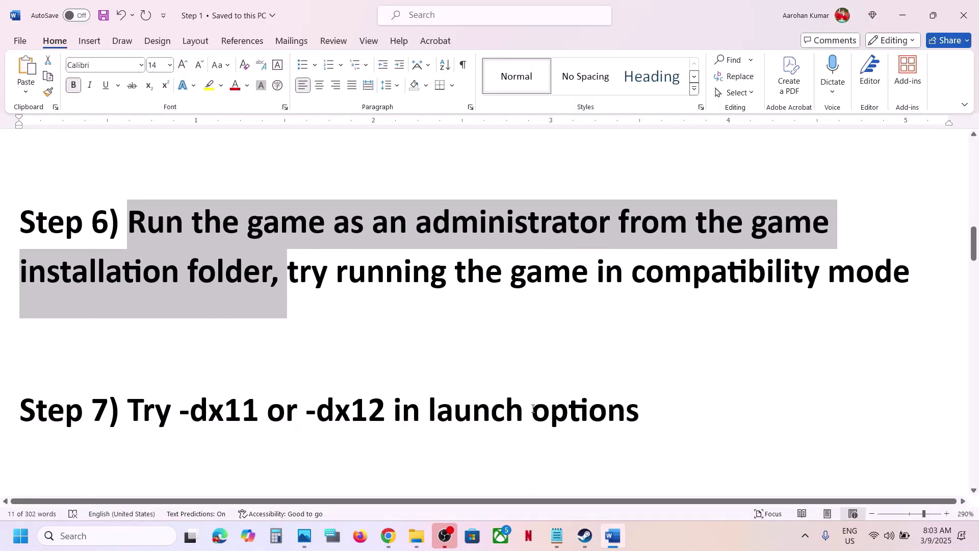
Switch to Steam and set the launch options of WWE 2K25 to -dx11.
{"action": "left_click", "coordinate": [585, 536]}
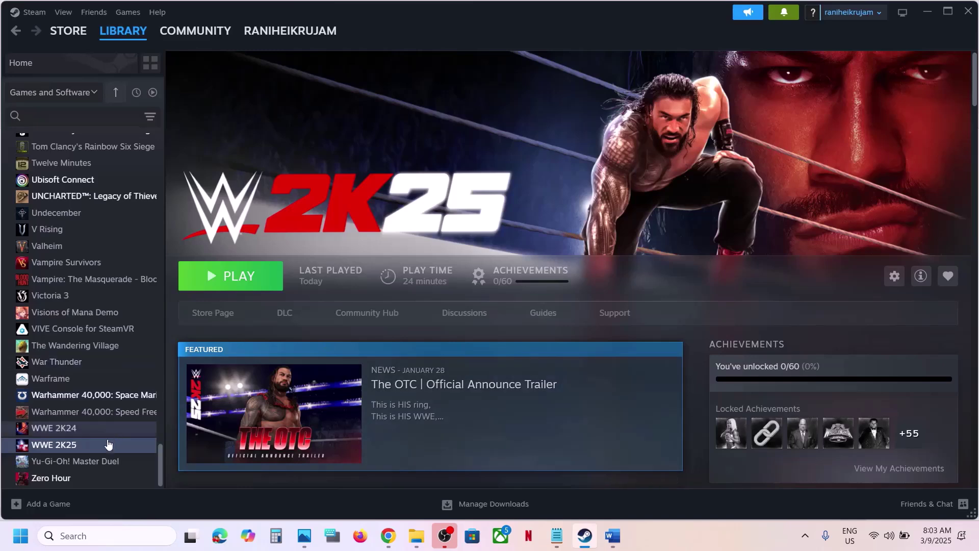
{"action": "right_click", "coordinate": [109, 445]}
{"action": "left_click", "coordinate": [135, 431]}
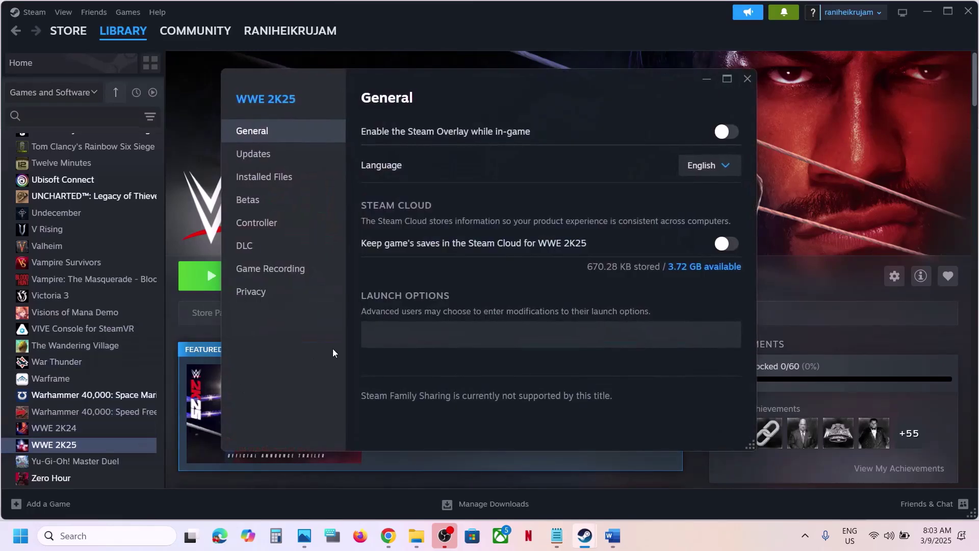
{"action": "left_click", "coordinate": [403, 328]}
{"action": "left_click", "coordinate": [403, 328]}
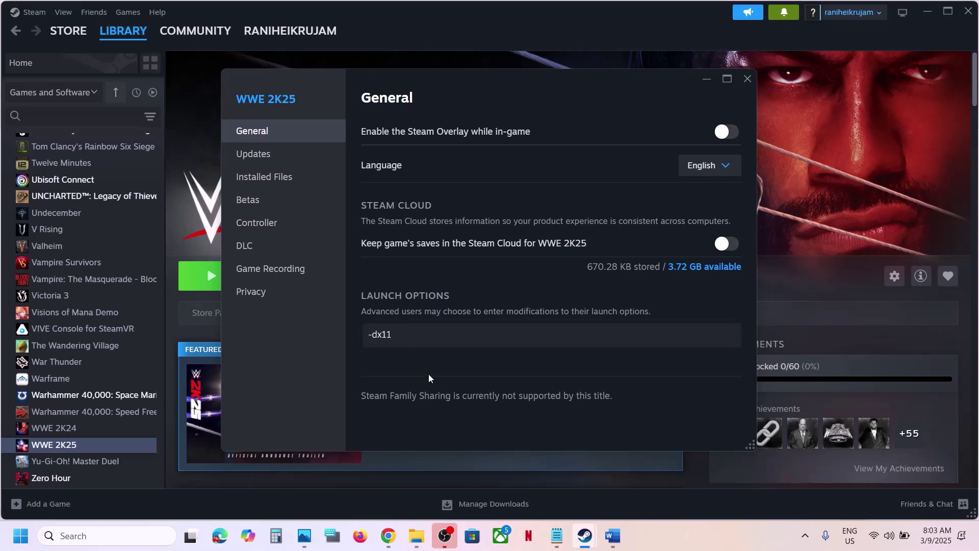
{"action": "left_click", "coordinate": [747, 78]}
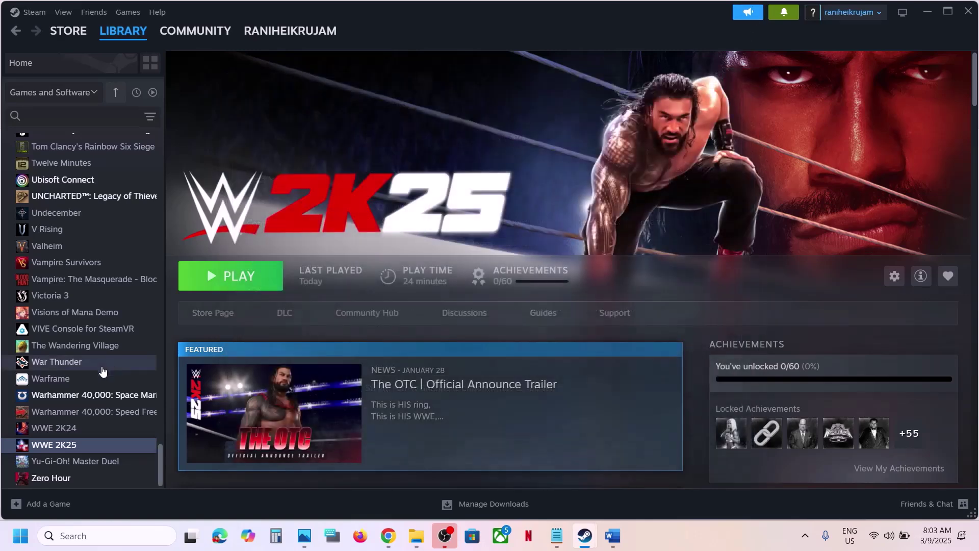
Replace the WWE 2K25 launch option with -dx12.
{"action": "right_click", "coordinate": [78, 451]}
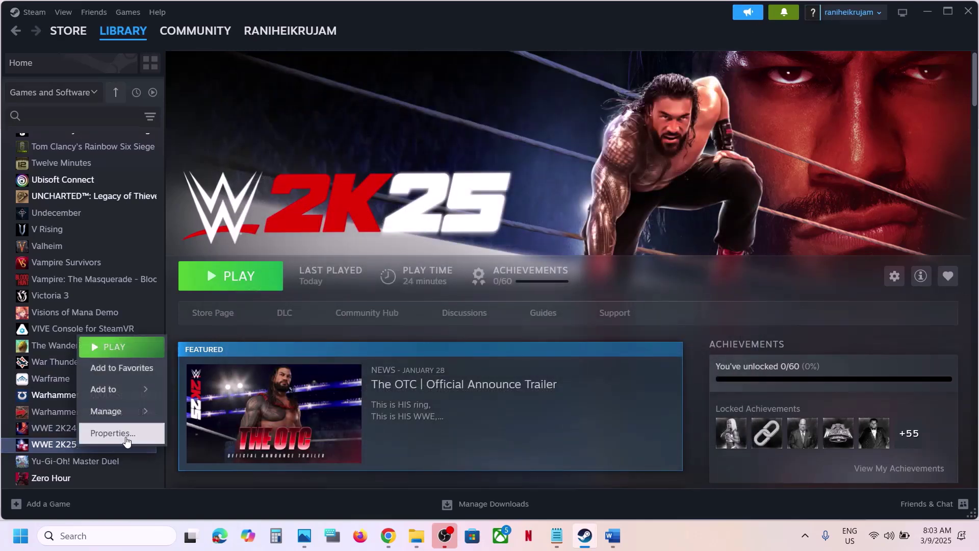
{"action": "left_click", "coordinate": [127, 439]}
{"action": "left_click", "coordinate": [403, 335]}
{"action": "left_click_drag", "start_coordinate": [403, 335], "coordinate": [342, 337]}
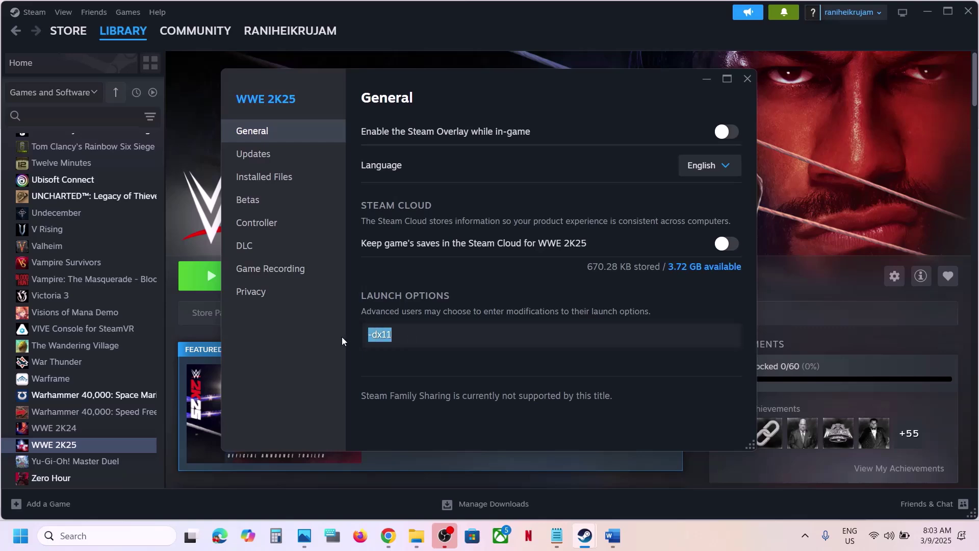
{"action": "type", "text": "-dx12"}
Clear the launch options of WWE 2K25 and close its properties.
{"action": "left_click_drag", "start_coordinate": [426, 329], "coordinate": [351, 337]}
{"action": "key", "text": "BackSpace"}
{"action": "left_click", "coordinate": [431, 397]}
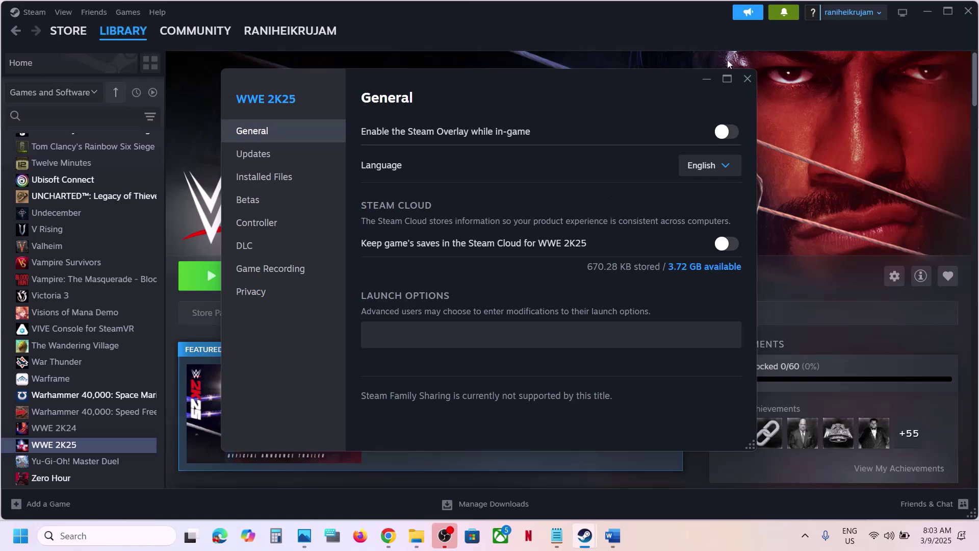
{"action": "left_click", "coordinate": [747, 79]}
Return to the Word notes and read Step 8 on a clean graphics driver installation, with its NVIDIA and AMD links.
{"action": "left_click", "coordinate": [618, 545]}
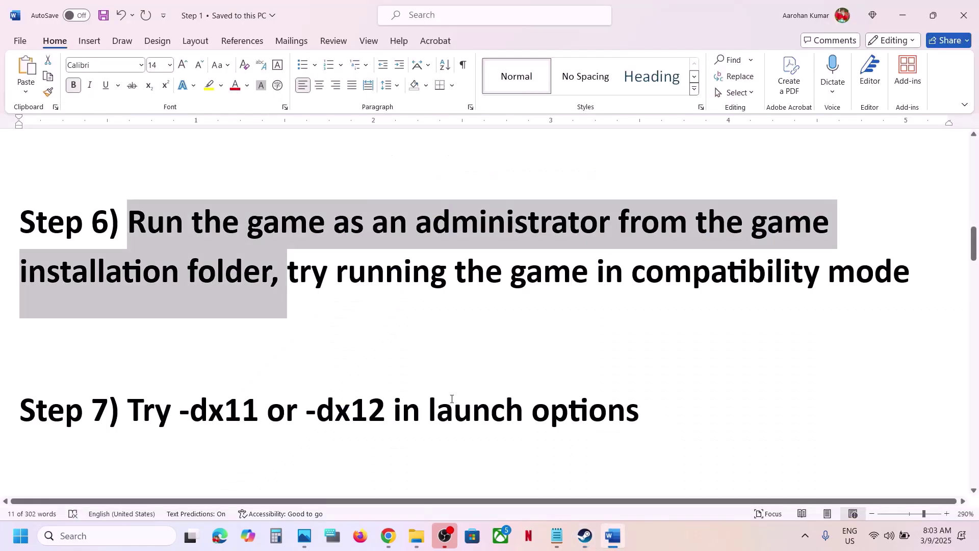
{"action": "scroll", "coordinate": [448, 398], "scroll_direction": "down", "scroll_amount": 6}
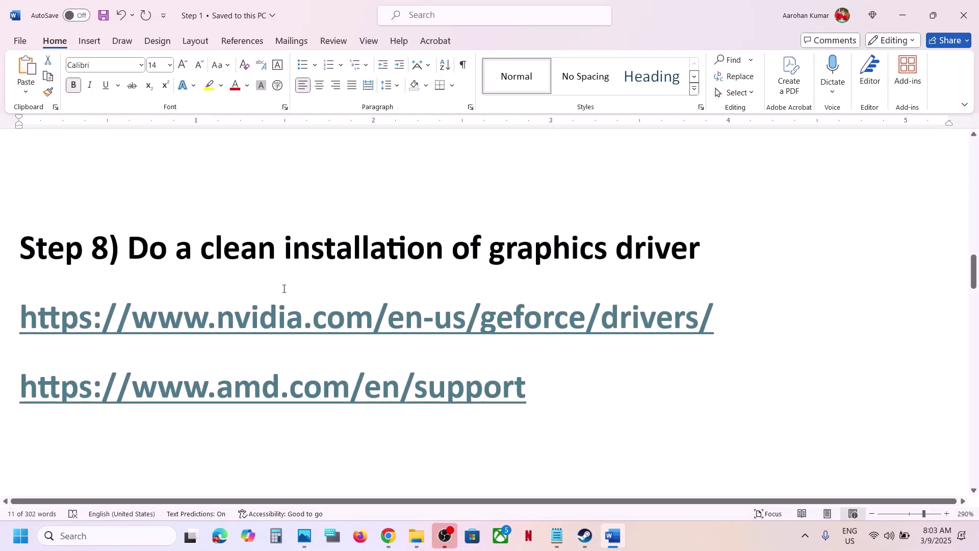
{"action": "left_click_drag", "start_coordinate": [214, 250], "coordinate": [712, 251]}
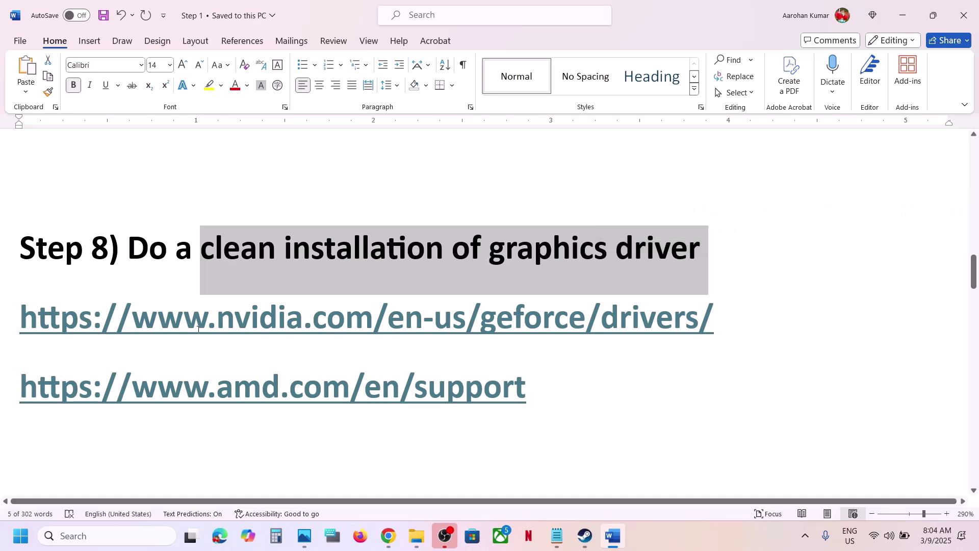
{"action": "left_click_drag", "start_coordinate": [187, 325], "coordinate": [519, 335]}
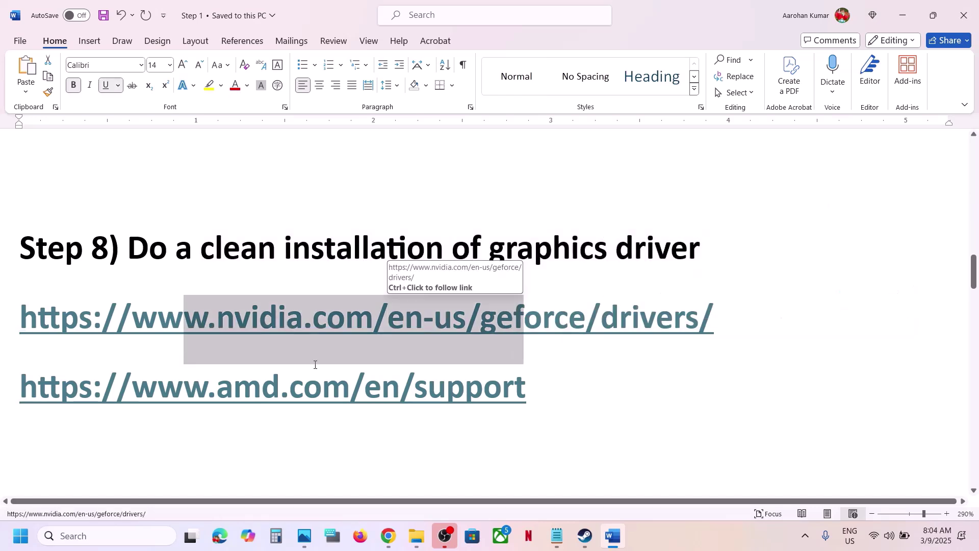
{"action": "left_click_drag", "start_coordinate": [185, 393], "coordinate": [426, 393]}
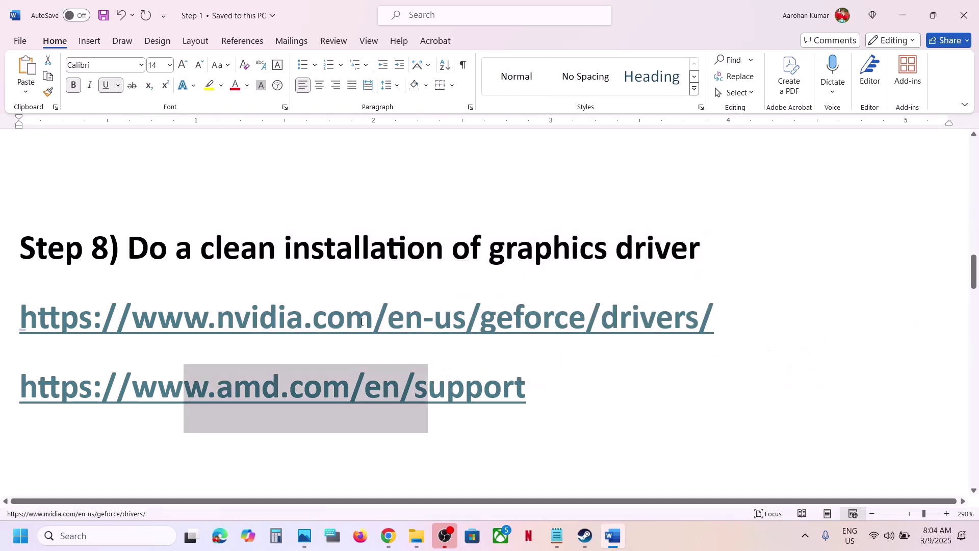
{"action": "left_click_drag", "start_coordinate": [373, 326], "coordinate": [653, 330]}
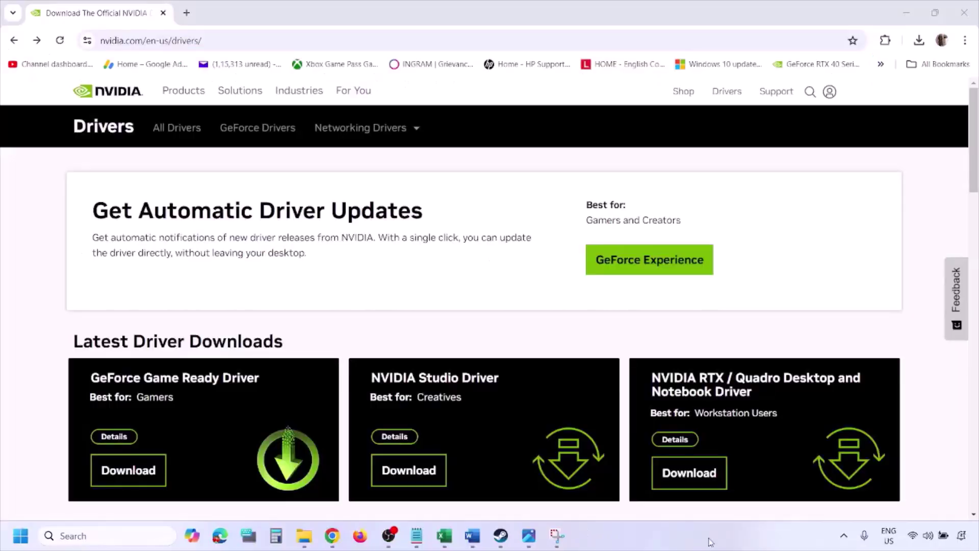
Search the NVIDIA drivers page in Chrome for the GeForce RTX 3050 Laptop GPU driver for Windows 11.
{"action": "scroll", "coordinate": [228, 312], "scroll_direction": "down", "scroll_amount": 8}
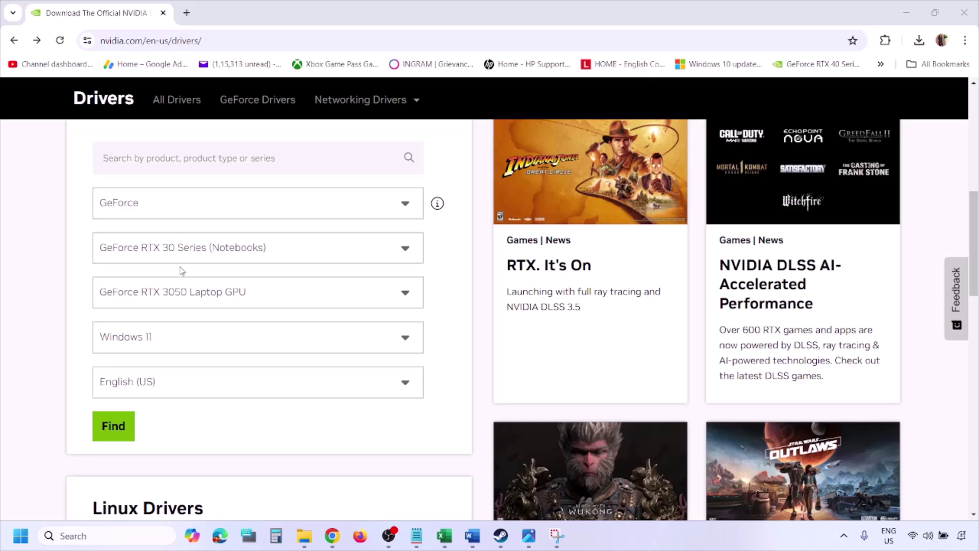
{"action": "left_click", "coordinate": [162, 340]}
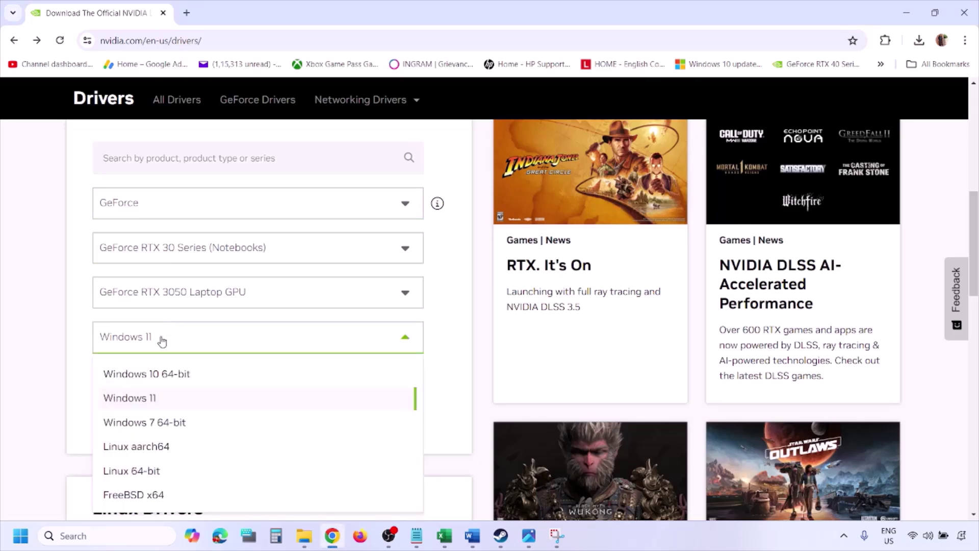
{"action": "left_click", "coordinate": [143, 402]}
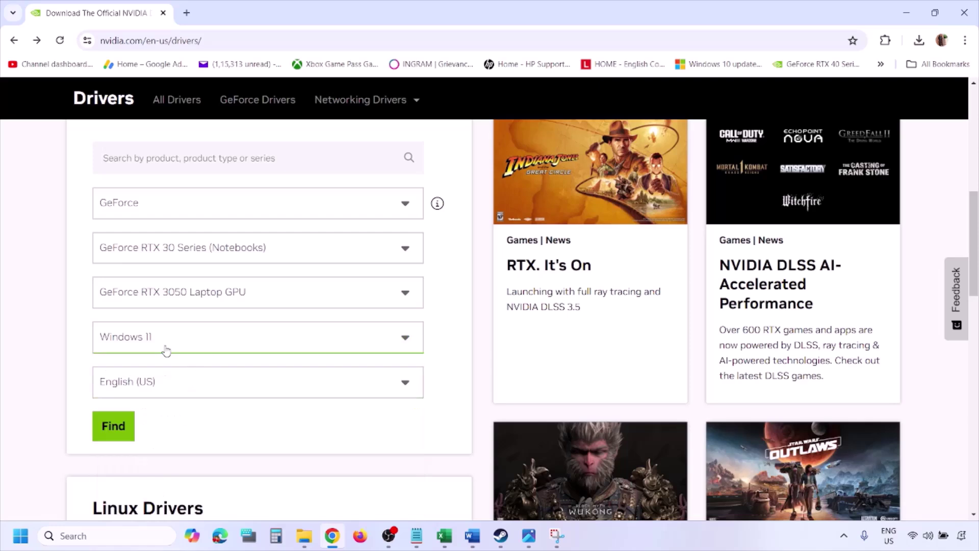
{"action": "left_click", "coordinate": [114, 426]}
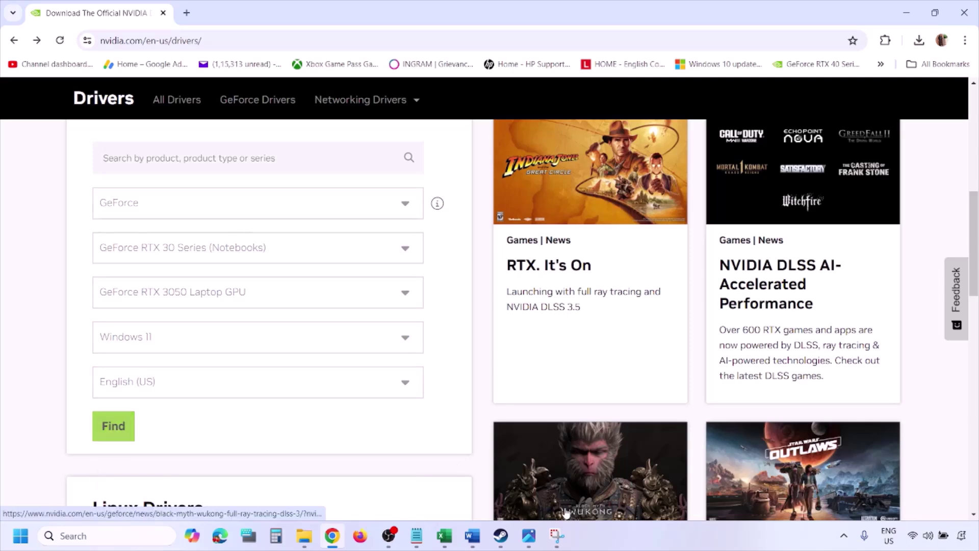
Switch to Photos and review the screenshots from the Game Ready driver download through the custom clean installation options.
{"action": "mouse_move", "coordinate": [529, 541]}
{"action": "left_click", "coordinate": [529, 469]}
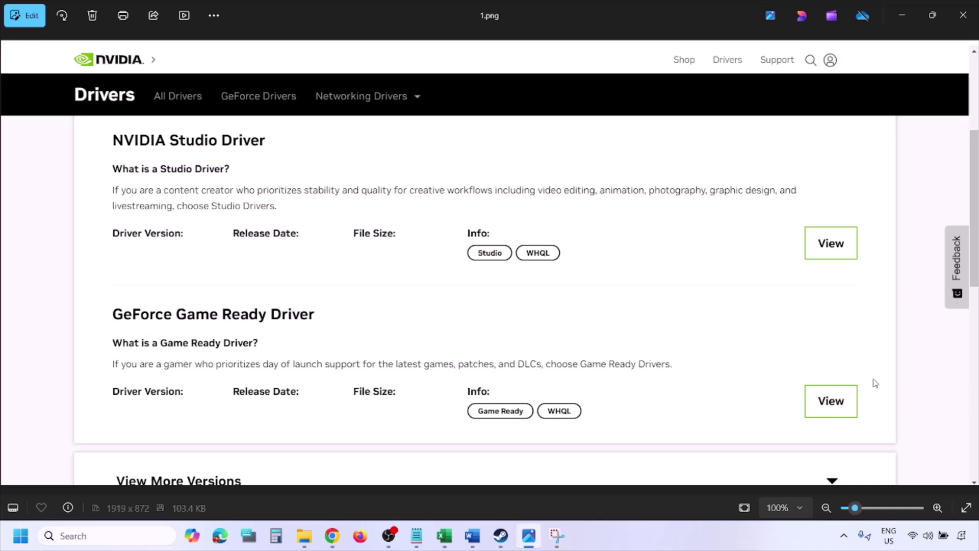
{"action": "key", "text": "Right"}
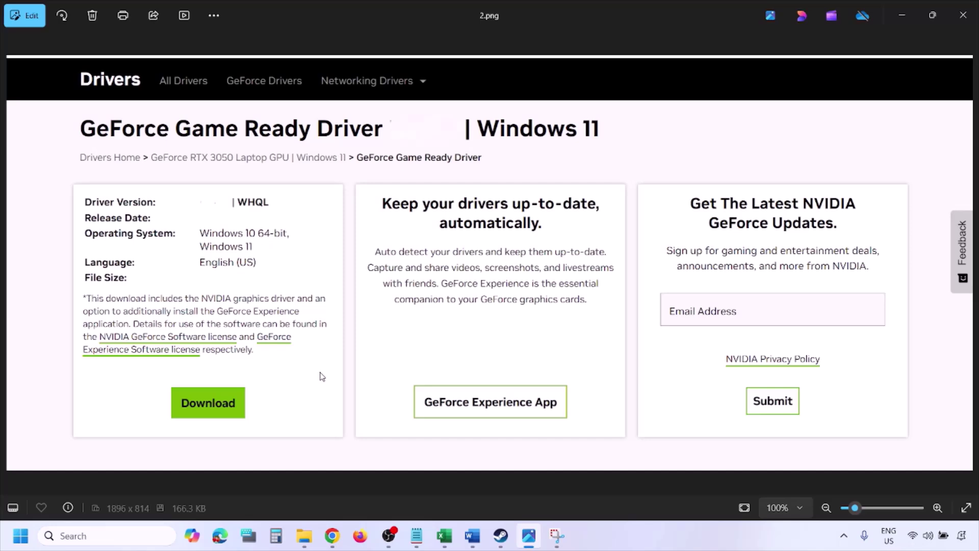
{"action": "key", "text": "Right"}
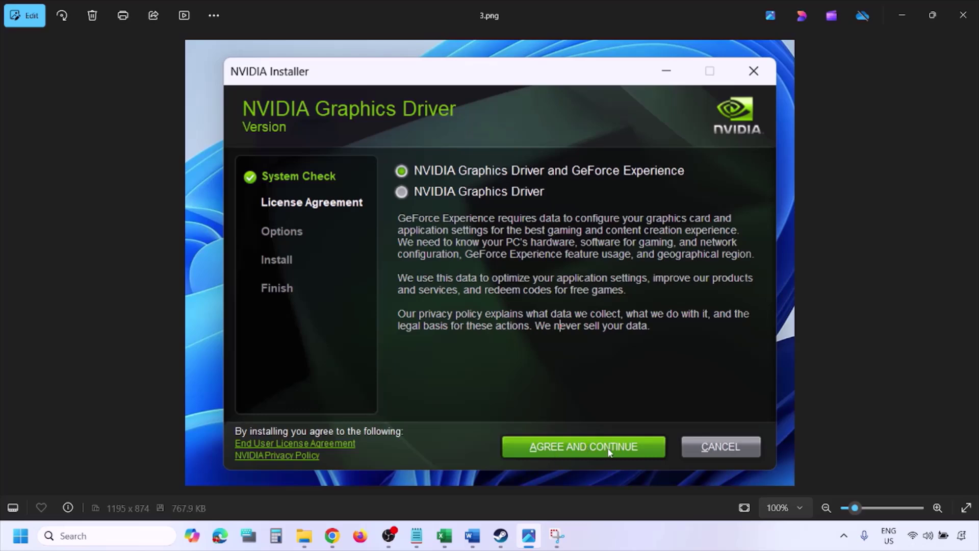
{"action": "key", "text": "Right"}
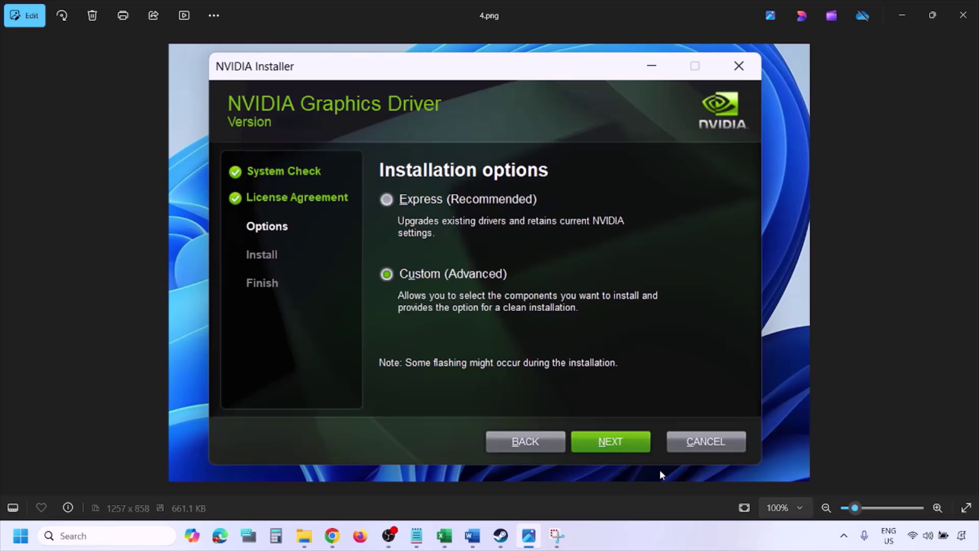
{"action": "key", "text": "Right"}
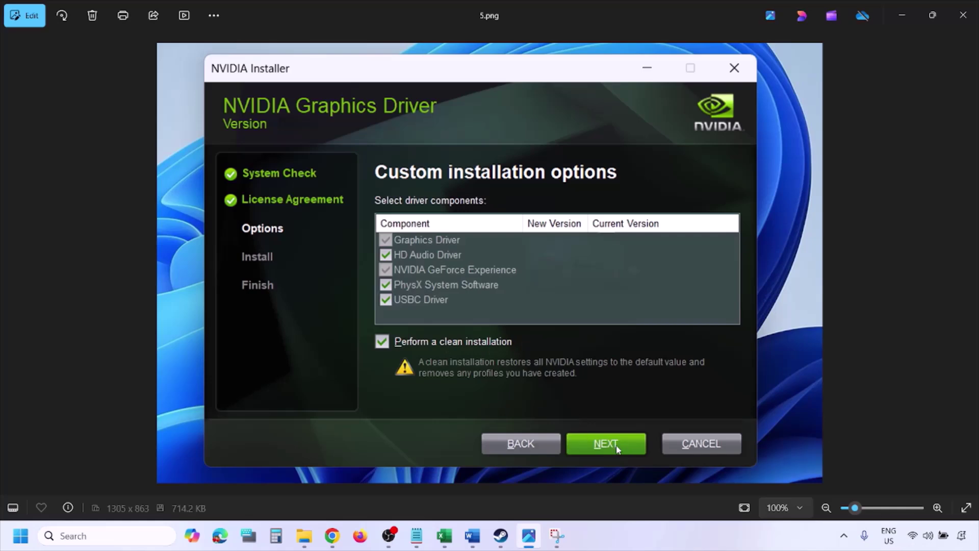
View the Windows power options for restarting the computer, and dismiss them.
{"action": "left_click", "coordinate": [21, 536]}
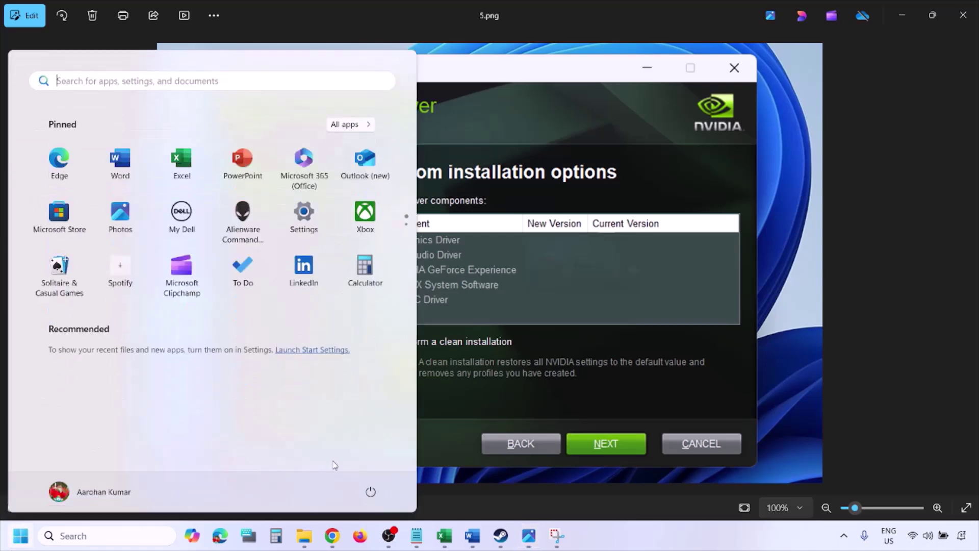
{"action": "left_click", "coordinate": [371, 493]}
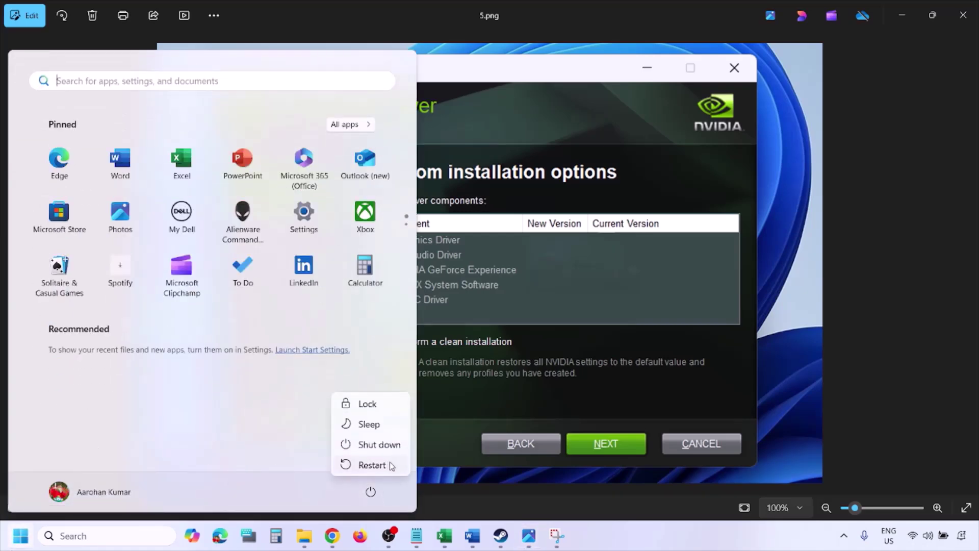
{"action": "left_click", "coordinate": [668, 546]}
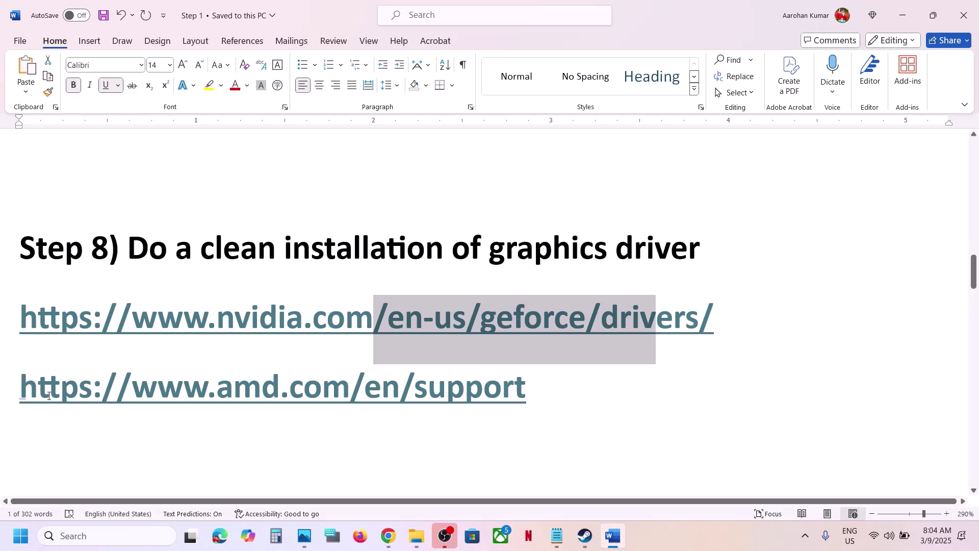
Copy the word "graphics" from Step 9 of the Word notes and use it to find and open Windows Graphics settings.
{"action": "left_click_drag", "start_coordinate": [21, 388], "coordinate": [547, 419]}
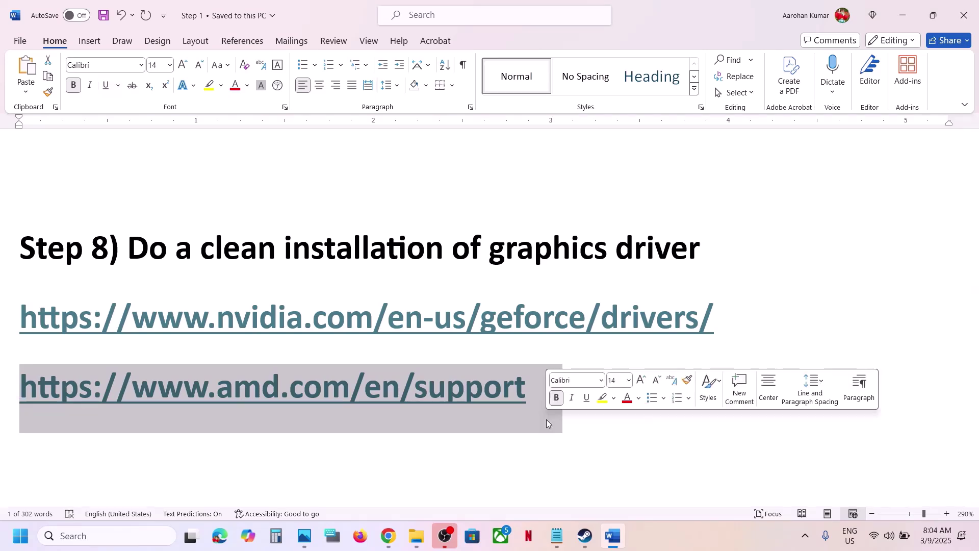
{"action": "scroll", "coordinate": [318, 321], "scroll_direction": "down", "scroll_amount": 3}
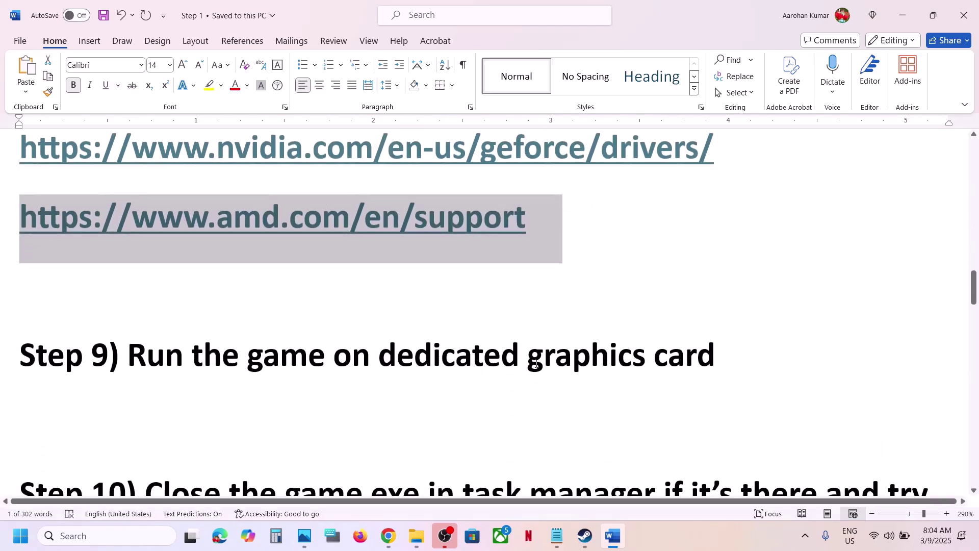
{"action": "double_click", "coordinate": [553, 362]}
{"action": "key", "text": "ctrl+c"}
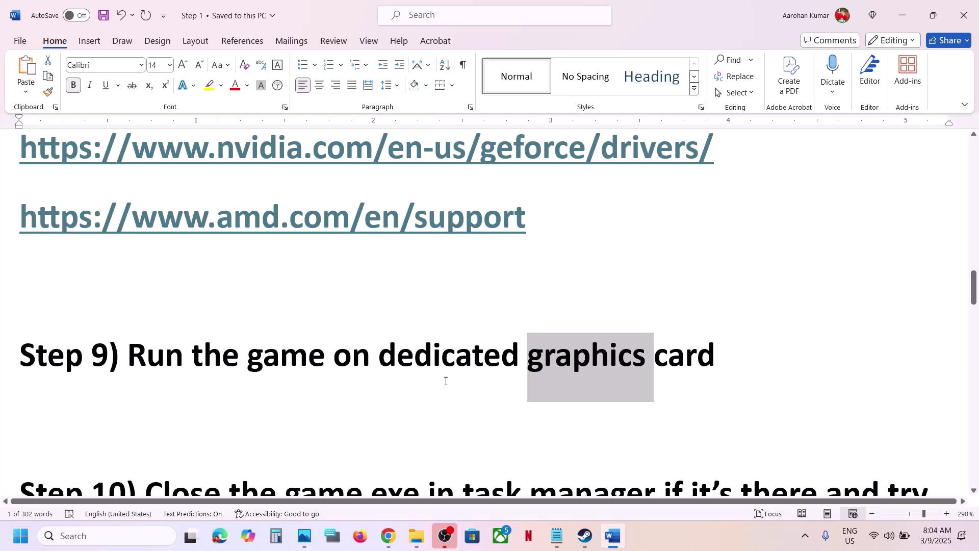
{"action": "left_click", "coordinate": [102, 535]}
{"action": "key", "text": "ctrl+v"}
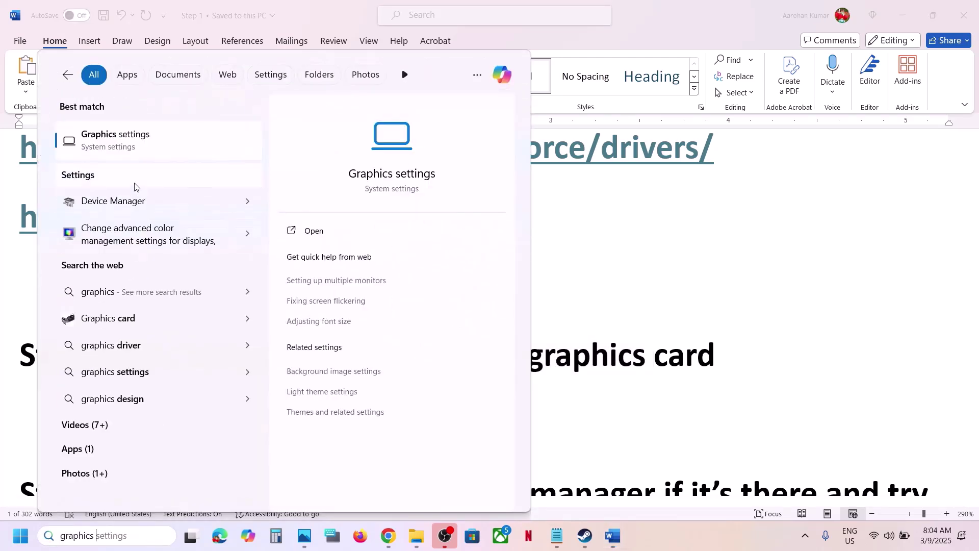
{"action": "left_click", "coordinate": [123, 153]}
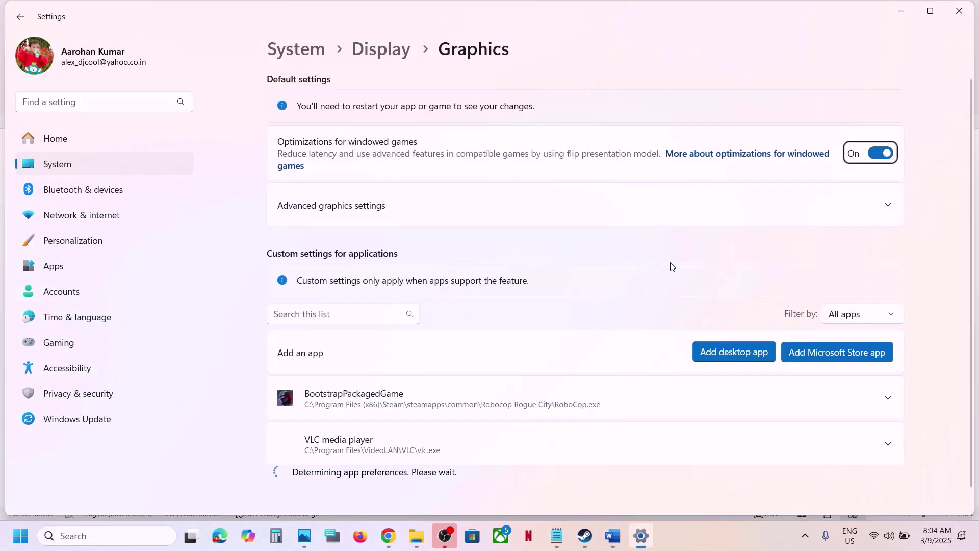
Add WWE2K25_x64 from the steamapps\common\WWE 2K25 folder as a desktop app in the custom graphics settings.
{"action": "left_click", "coordinate": [723, 354]}
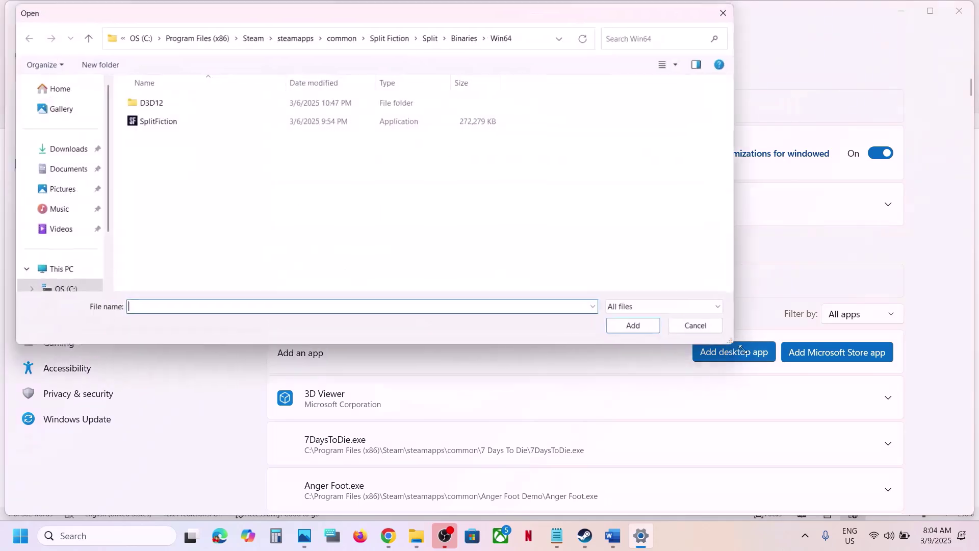
{"action": "left_click", "coordinate": [342, 36]}
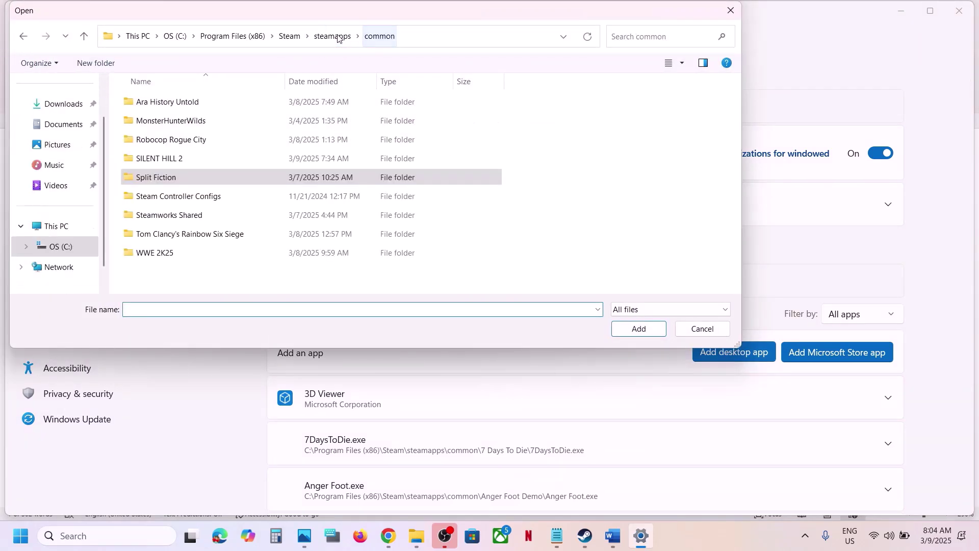
{"action": "double_click", "coordinate": [156, 253]}
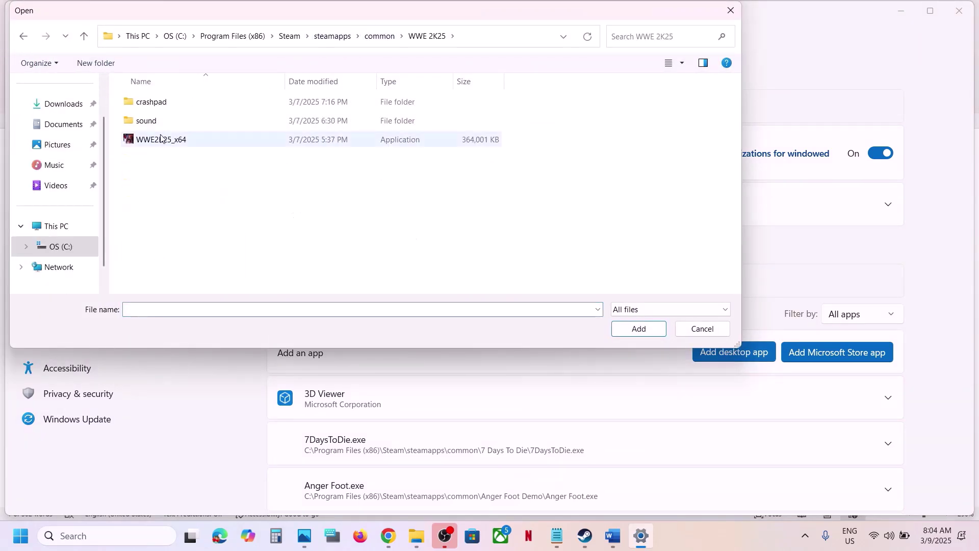
{"action": "left_click", "coordinate": [160, 139]}
{"action": "left_click", "coordinate": [639, 329]}
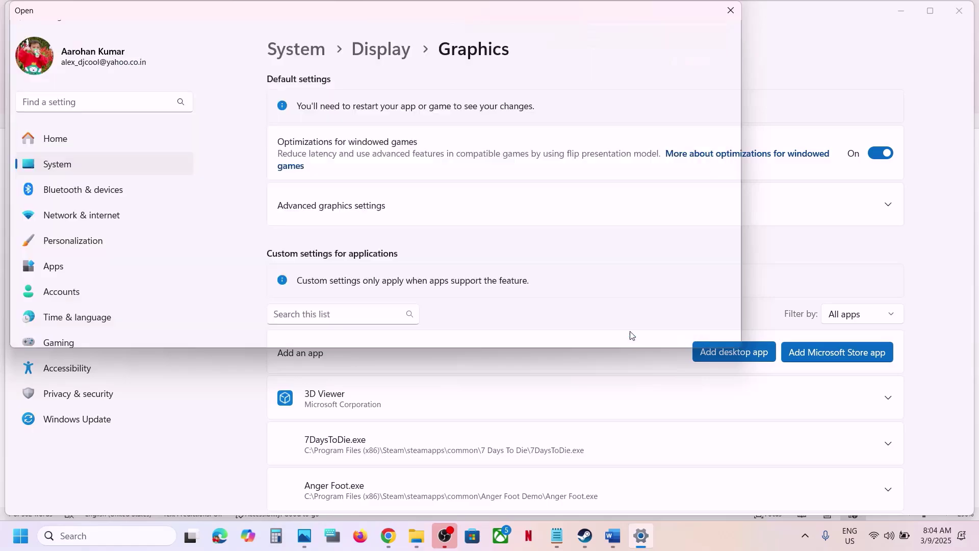
Set the GPU preference for WWE 2K25 to High Performance (NVIDIA GeForce RTX 3050 Laptop GPU) and close Settings.
{"action": "scroll", "coordinate": [464, 393], "scroll_direction": "down", "scroll_amount": 20}
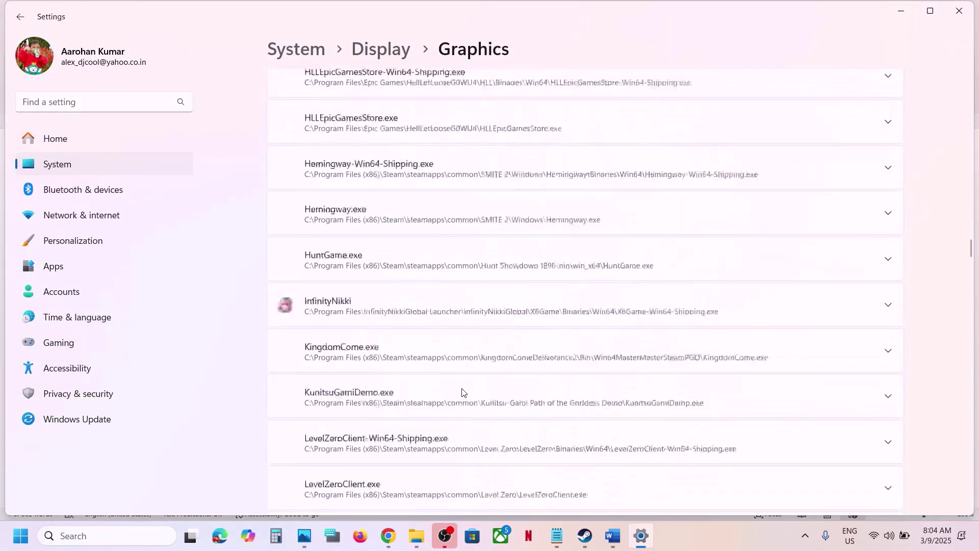
{"action": "scroll", "coordinate": [462, 394], "scroll_direction": "down", "scroll_amount": 20}
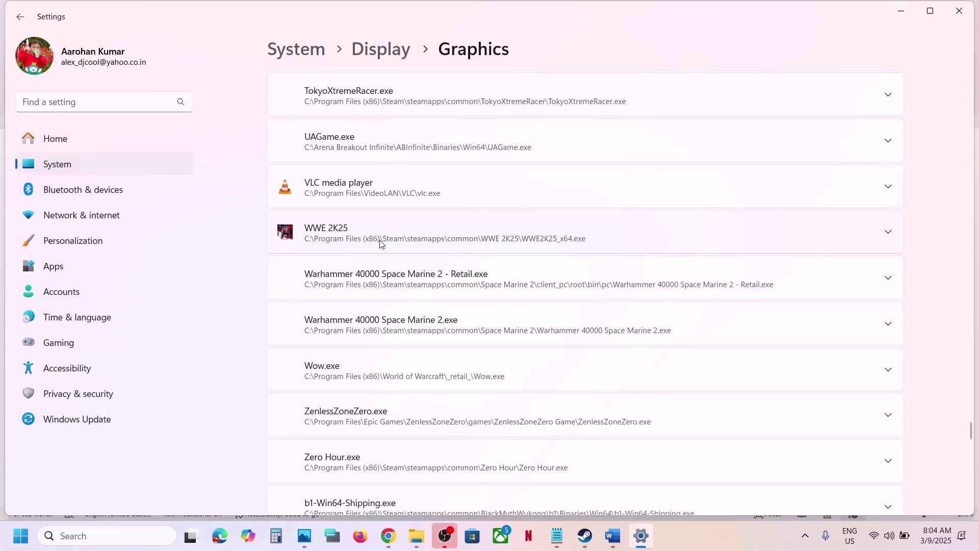
{"action": "left_click", "coordinate": [379, 244]}
{"action": "scroll", "coordinate": [380, 243], "scroll_direction": "down", "scroll_amount": 2}
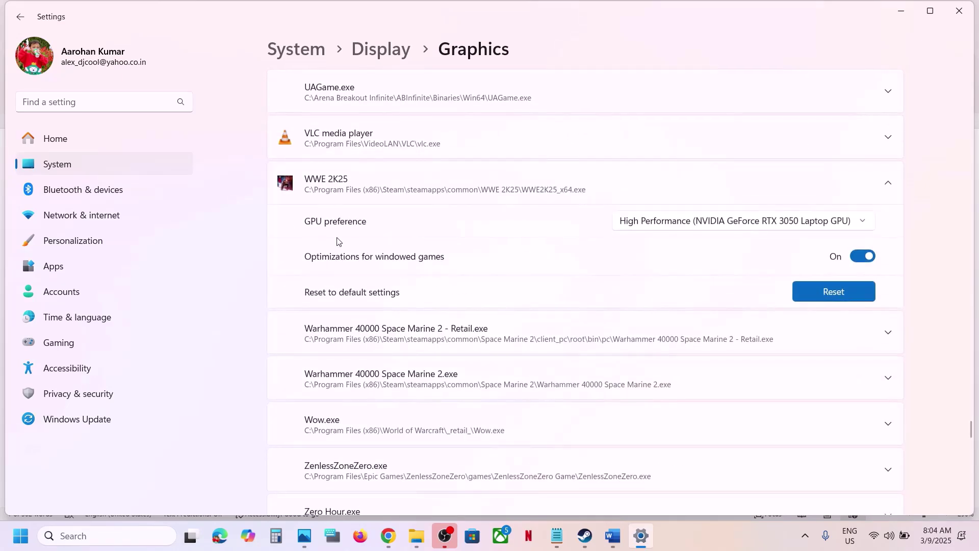
{"action": "left_click", "coordinate": [743, 224]}
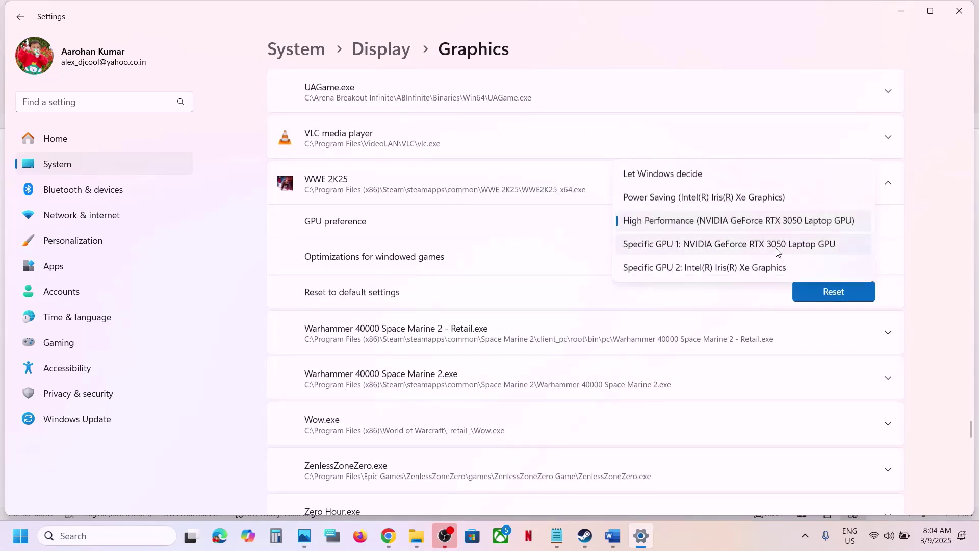
{"action": "left_click", "coordinate": [736, 222]}
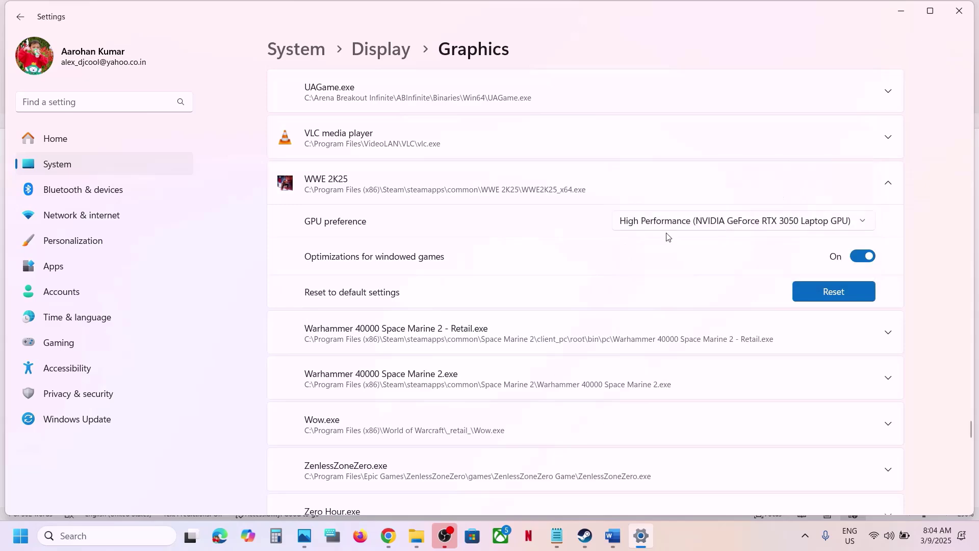
{"action": "left_click", "coordinate": [959, 10]}
Go to Step 10 of the Word notes and highlight the instruction on closing the game exe in Task Manager and relaunching.
{"action": "double_click", "coordinate": [644, 331]}
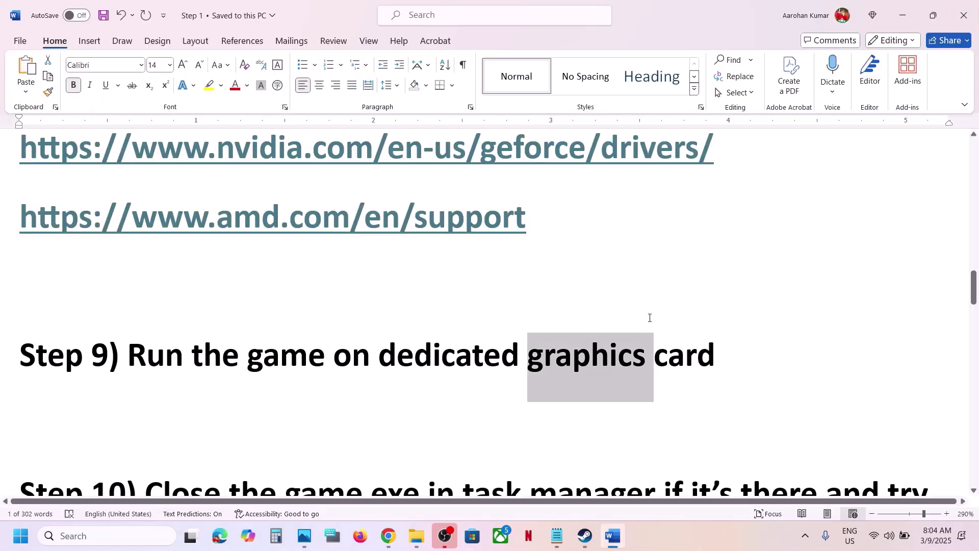
{"action": "scroll", "coordinate": [568, 379], "scroll_direction": "down", "scroll_amount": 1}
{"action": "scroll", "coordinate": [568, 379], "scroll_direction": "down", "scroll_amount": 2}
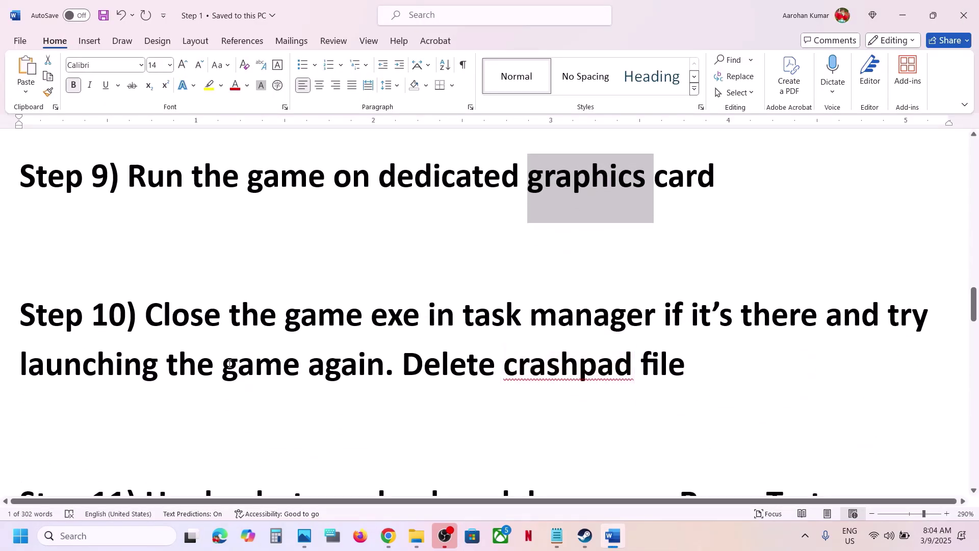
{"action": "left_click_drag", "start_coordinate": [216, 315], "coordinate": [384, 393]}
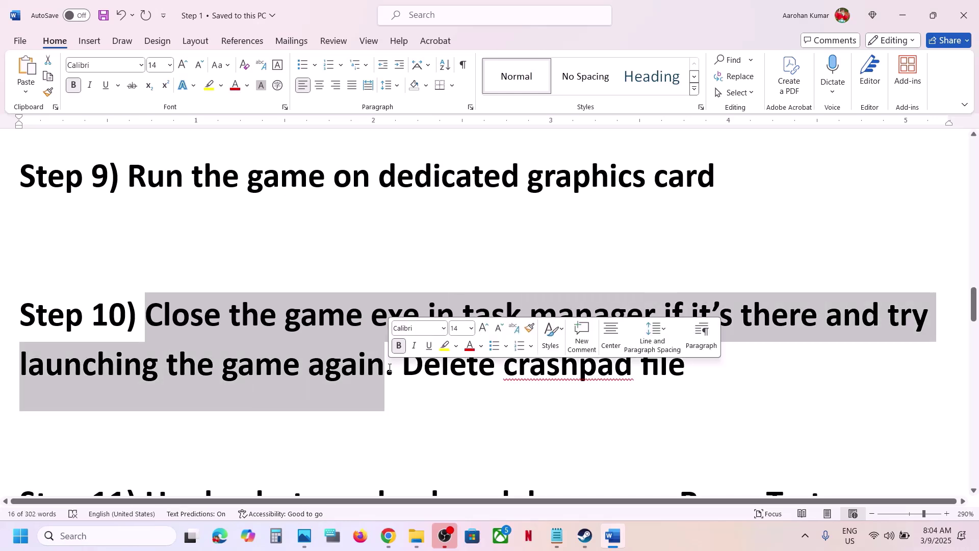
Open Task Manager, check the running apps and the process options for Steam Client WebHelper, and close it.
{"action": "right_click", "coordinate": [22, 545]}
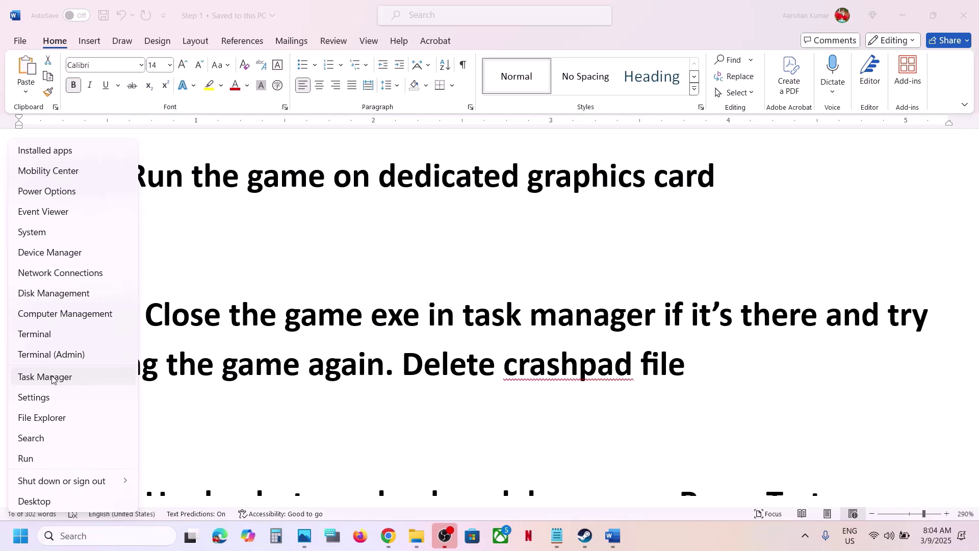
{"action": "left_click", "coordinate": [53, 379]}
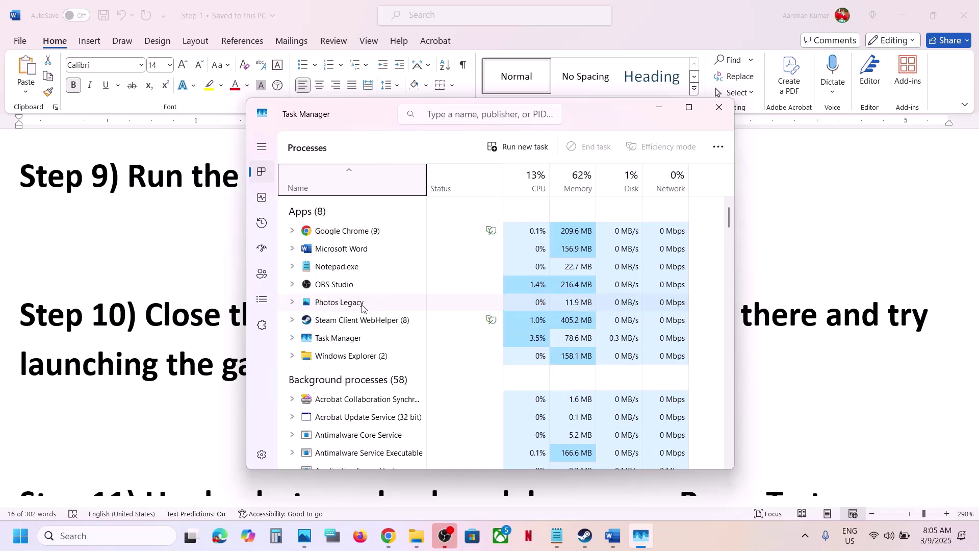
{"action": "right_click", "coordinate": [357, 320]}
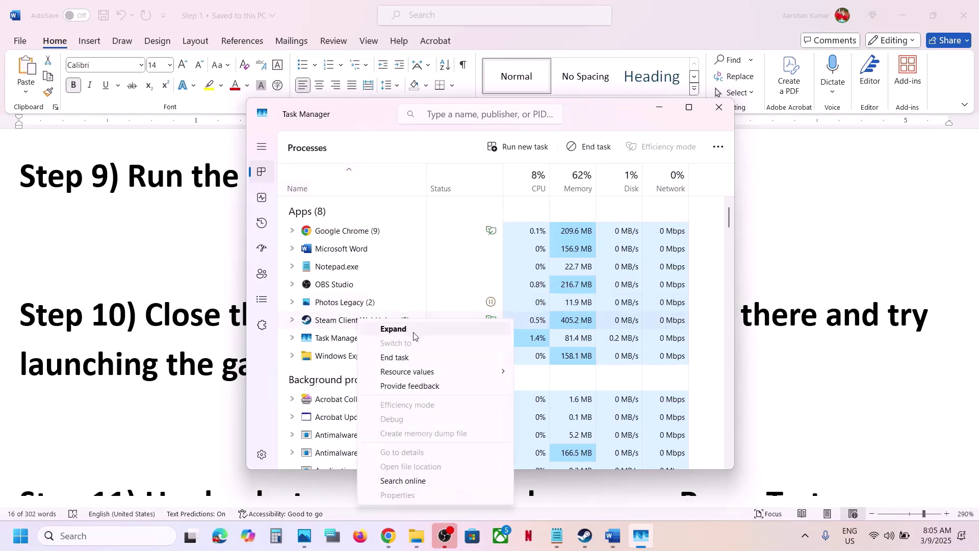
{"action": "left_click", "coordinate": [448, 252]}
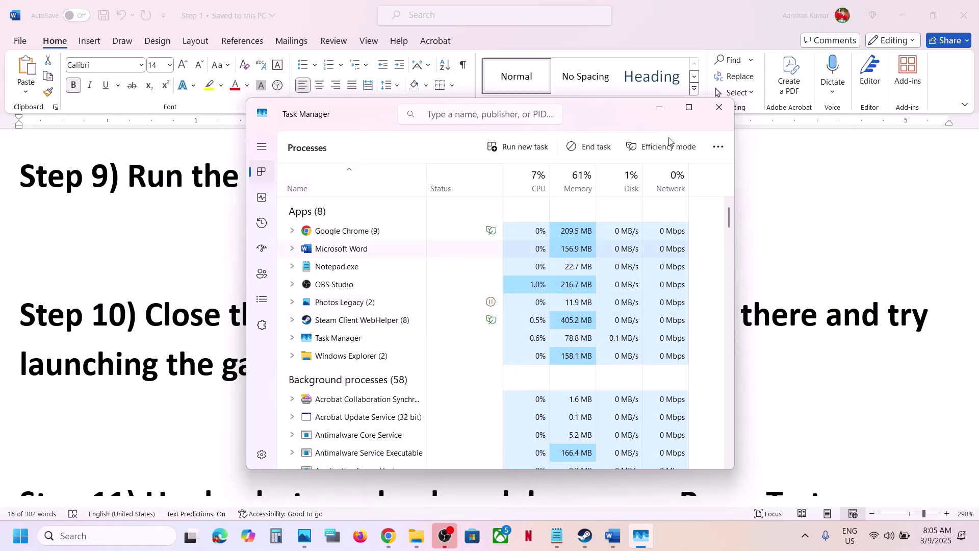
{"action": "left_click", "coordinate": [720, 113]}
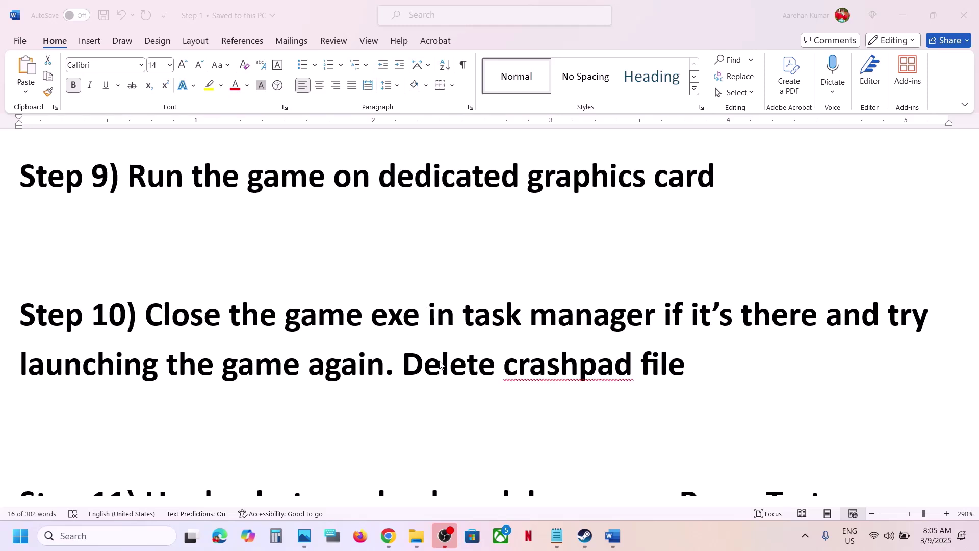
Highlight "Delete crashpad file" in Step 10, then switch to Steam and browse the local files of WWE 2K25.
{"action": "left_click_drag", "start_coordinate": [407, 364], "coordinate": [685, 367]}
{"action": "left_click", "coordinate": [584, 535]}
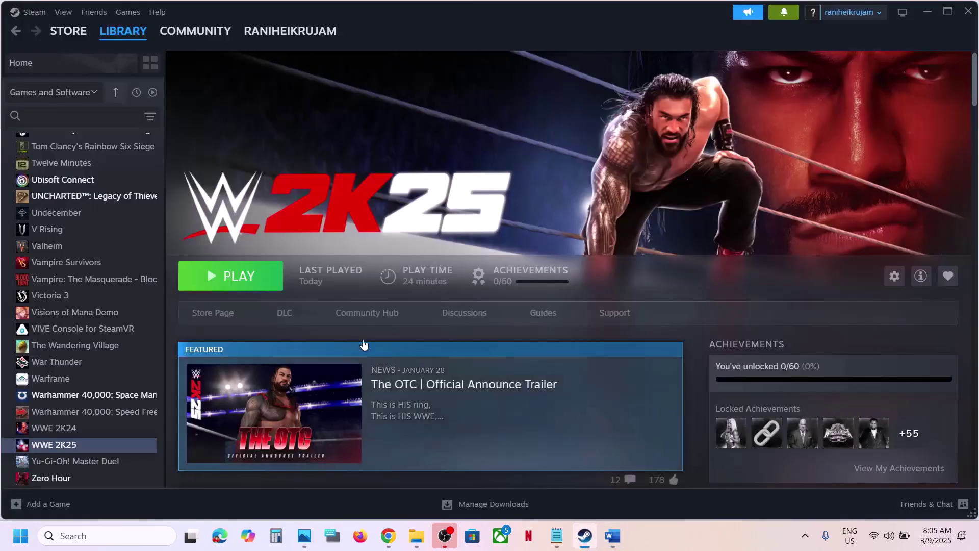
{"action": "right_click", "coordinate": [59, 454]}
{"action": "mouse_move", "coordinate": [107, 415]}
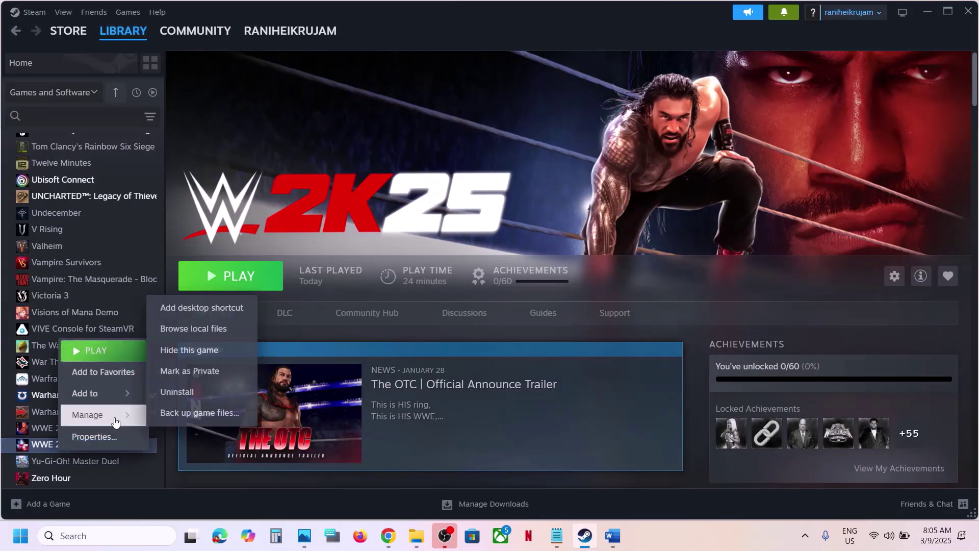
{"action": "left_click", "coordinate": [214, 339]}
{"action": "left_click", "coordinate": [207, 122]}
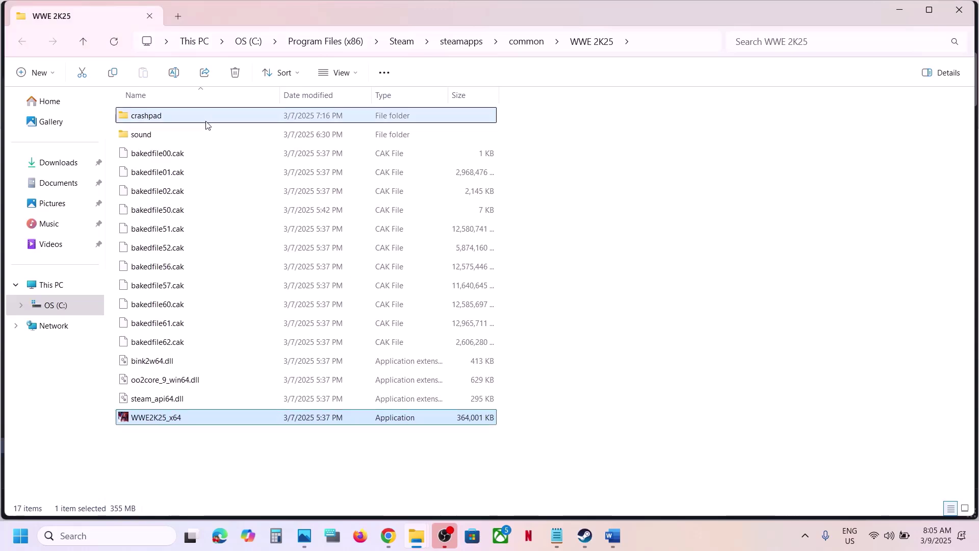
Copy the crashpad folder from the WWE 2K25 installation folder to the desktop.
{"action": "right_click", "coordinate": [164, 119]}
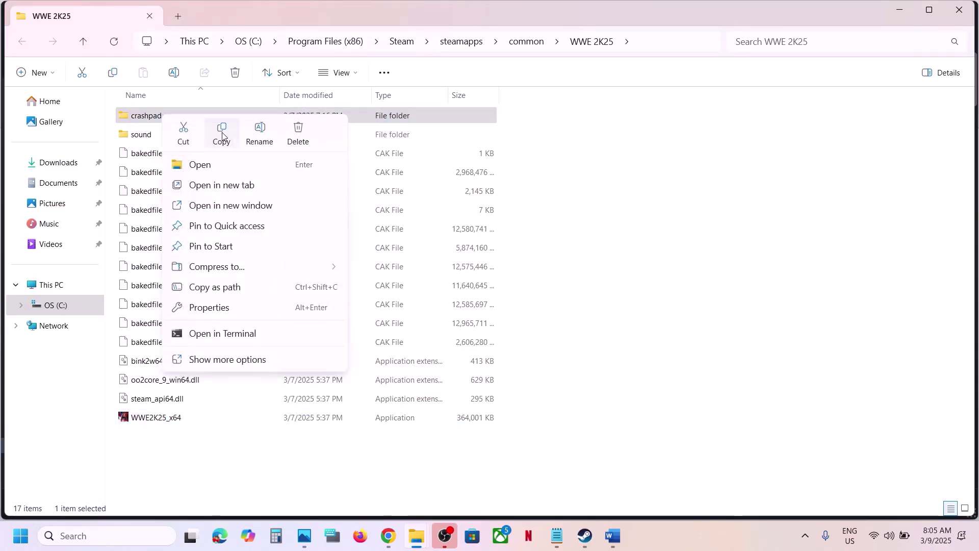
{"action": "left_click", "coordinate": [222, 134]}
{"action": "key", "text": "super+d"}
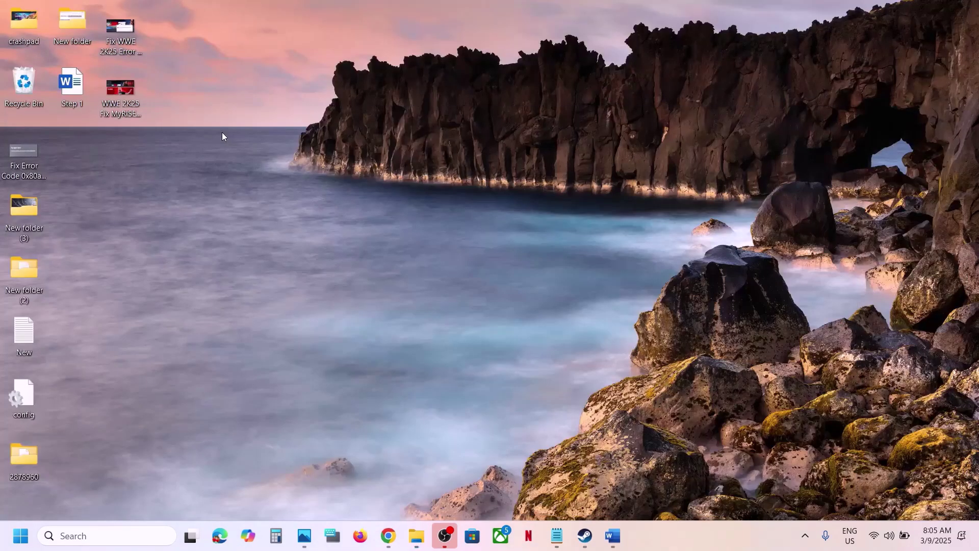
{"action": "key", "text": "ctrl+v"}
{"action": "left_click", "coordinate": [225, 200]}
Return to the WWE 2K25 folder in File Explorer and view the Delete option for the crashpad folder.
{"action": "mouse_move", "coordinate": [418, 534]}
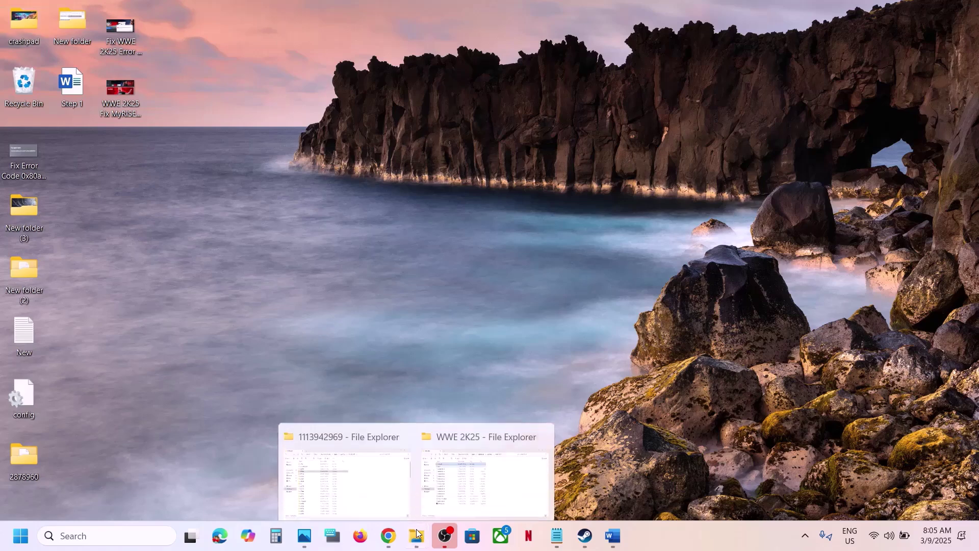
{"action": "left_click", "coordinate": [470, 485]}
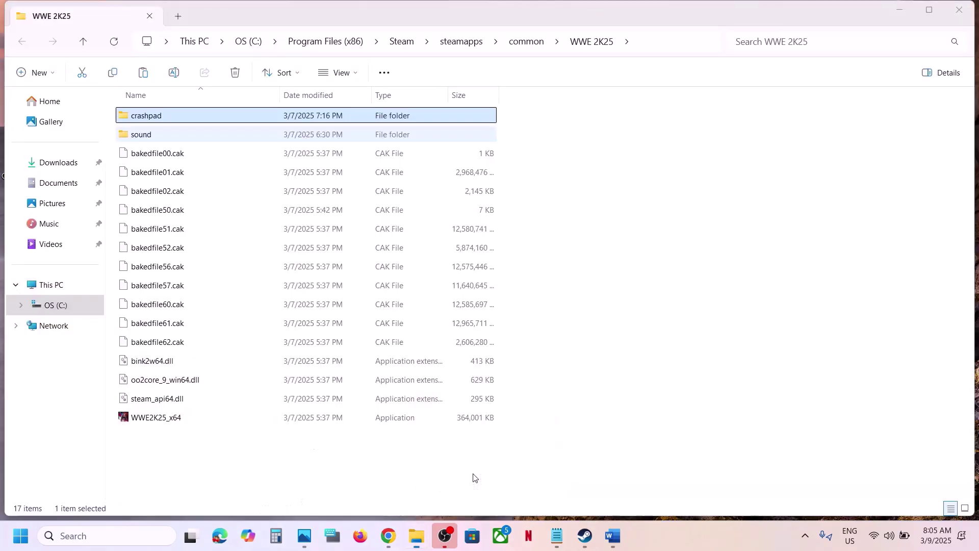
{"action": "right_click", "coordinate": [174, 121]}
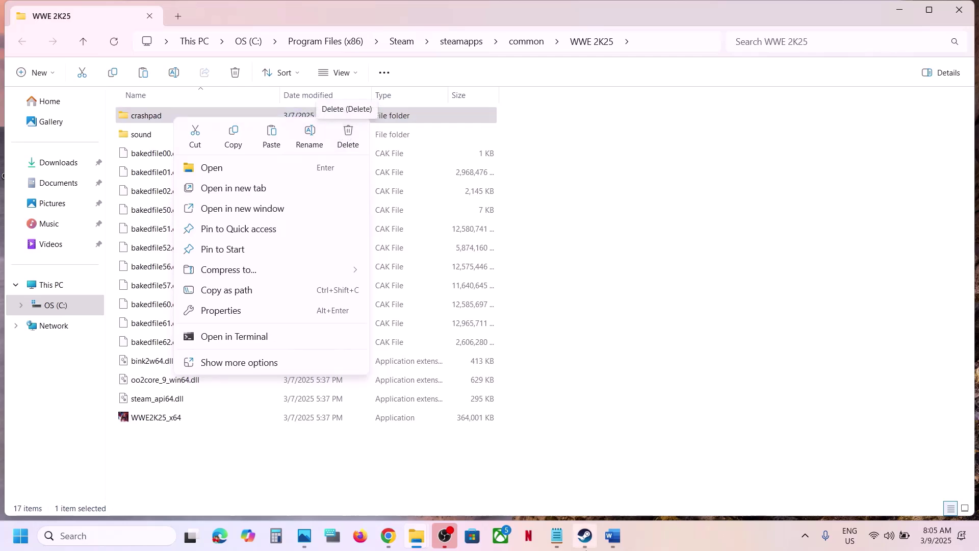
Switch to the Word notes and highlight the Step 11 instructions from unplugging extra devices through removing the undervolt.
{"action": "left_click", "coordinate": [626, 544]}
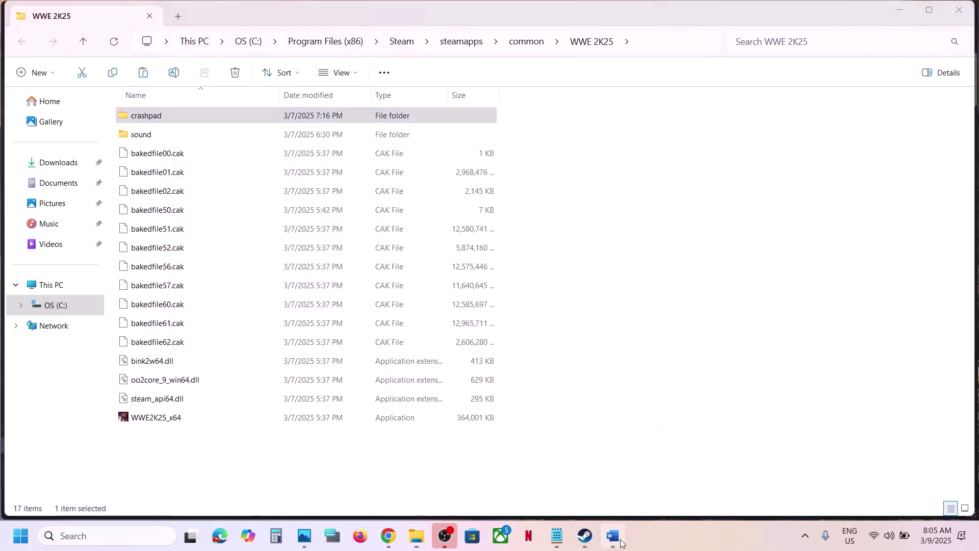
{"action": "scroll", "coordinate": [428, 388], "scroll_direction": "down", "scroll_amount": 5}
{"action": "scroll", "coordinate": [428, 388], "scroll_direction": "down", "scroll_amount": 2}
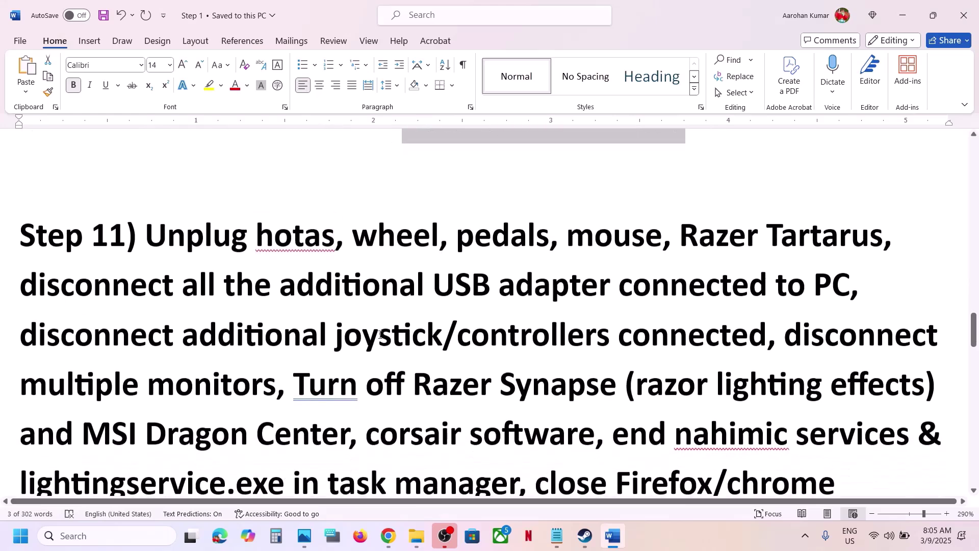
{"action": "scroll", "coordinate": [147, 230], "scroll_direction": "up", "scroll_amount": 1}
{"action": "left_click_drag", "start_coordinate": [147, 231], "coordinate": [551, 285]}
{"action": "scroll", "coordinate": [551, 290], "scroll_direction": "down", "scroll_amount": 1}
{"action": "scroll", "coordinate": [550, 290], "scroll_direction": "up", "scroll_amount": 1}
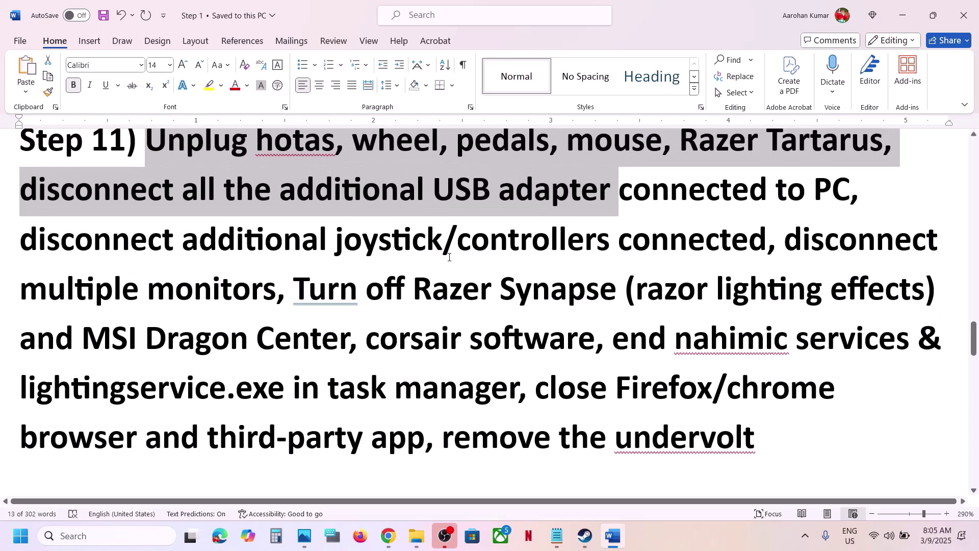
{"action": "left_click_drag", "start_coordinate": [131, 243], "coordinate": [724, 245]}
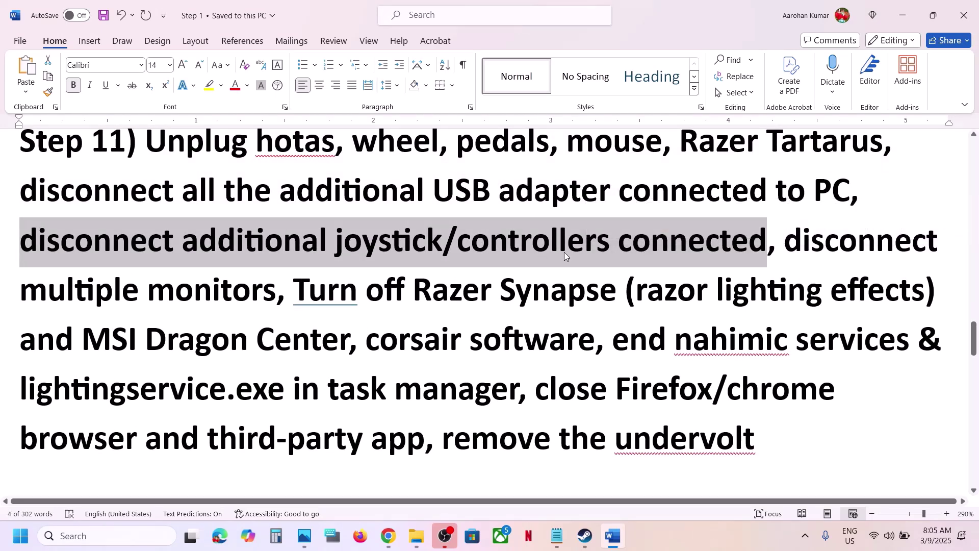
{"action": "left_click_drag", "start_coordinate": [787, 240], "coordinate": [747, 440]}
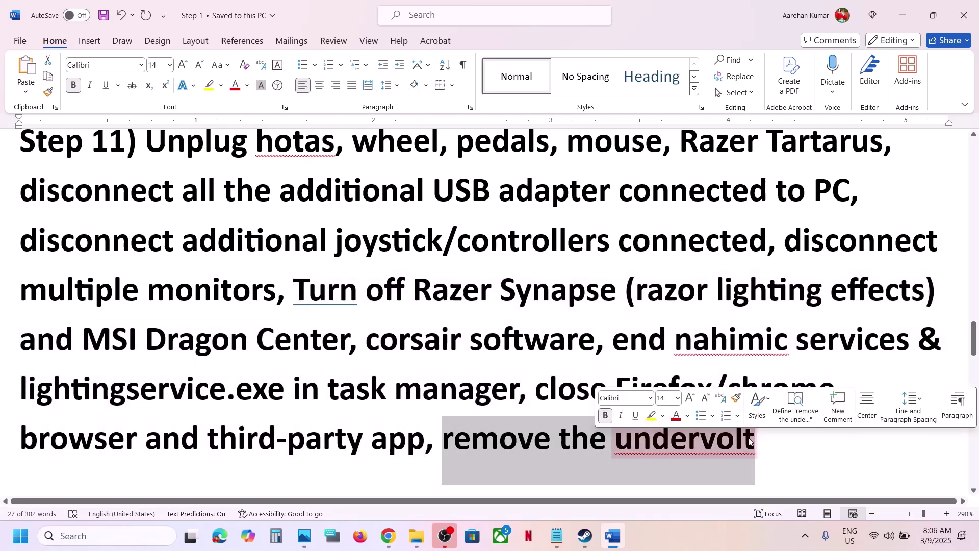
{"action": "left_click", "coordinate": [346, 345]}
Open WWE 2K25's properties in Steam, toggle the in-game Steam Overlay on and back off, and close the properties.
{"action": "scroll", "coordinate": [346, 345], "scroll_direction": "down", "scroll_amount": 5}
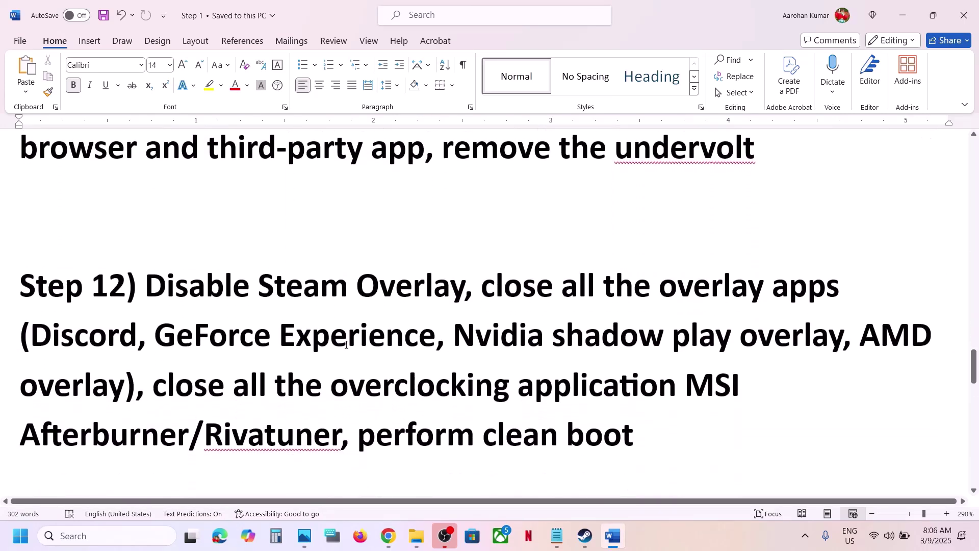
{"action": "left_click", "coordinate": [586, 541]}
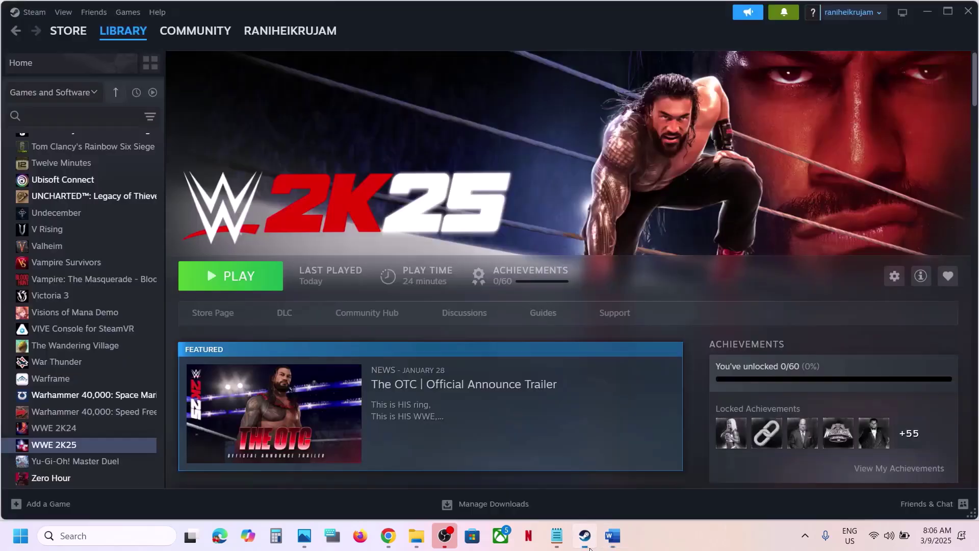
{"action": "right_click", "coordinate": [88, 445]}
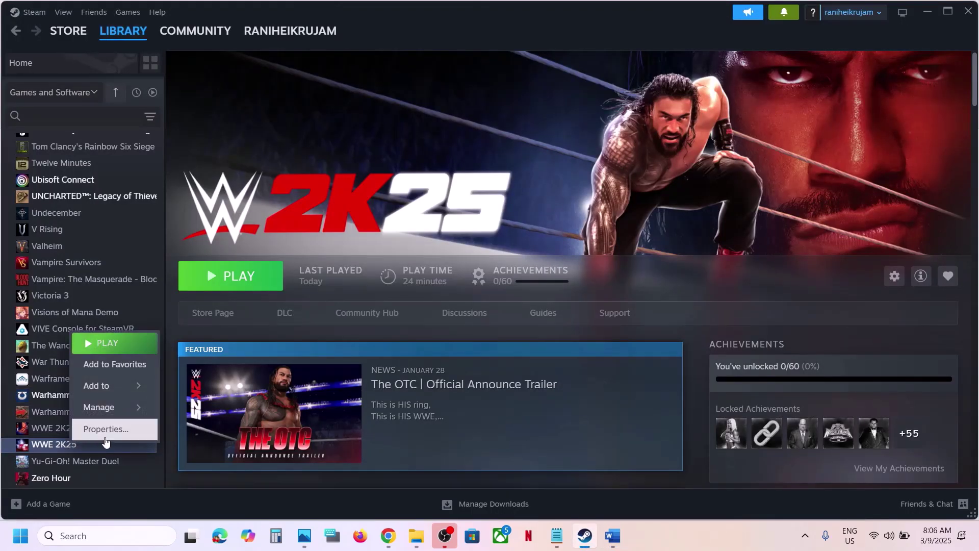
{"action": "left_click", "coordinate": [95, 429]}
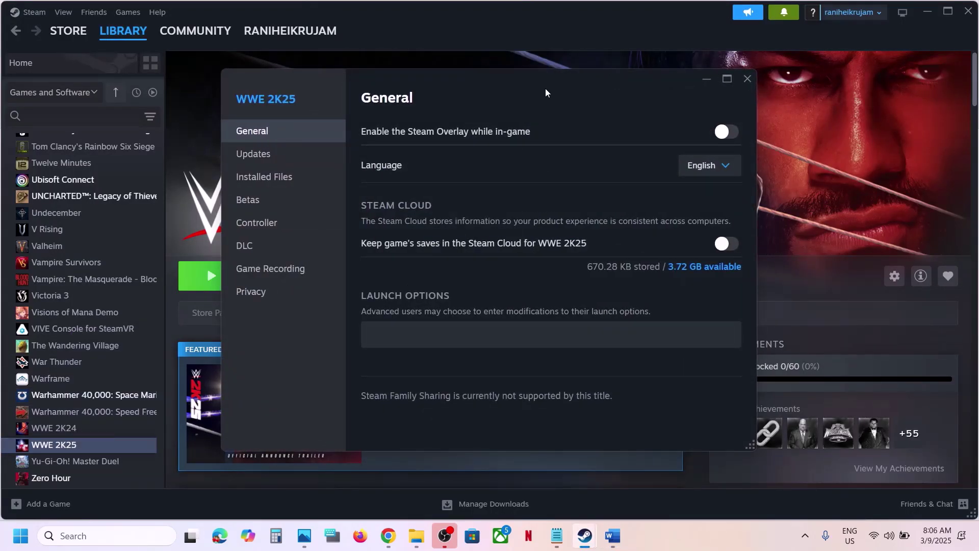
{"action": "left_click", "coordinate": [717, 133]}
{"action": "left_click", "coordinate": [719, 133]}
{"action": "left_click", "coordinate": [747, 79]}
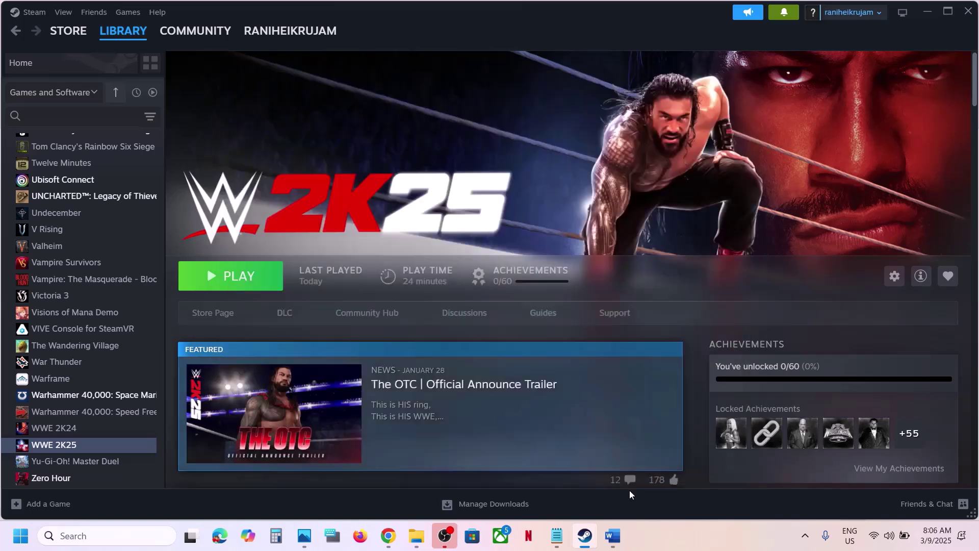
Return to Step 12 of the Word notes and highlight the overlay apps Discord and GeForce Experience.
{"action": "left_click", "coordinate": [613, 535]}
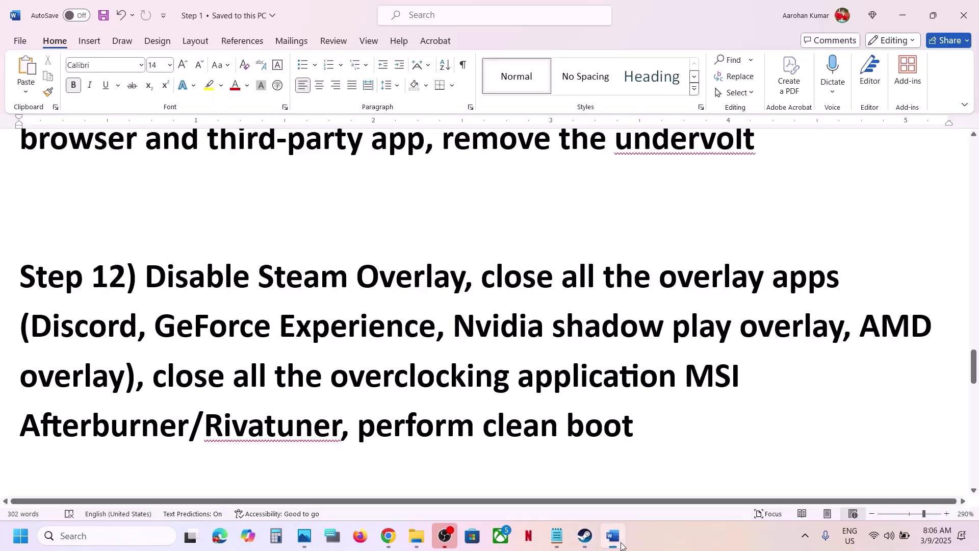
{"action": "double_click", "coordinate": [112, 339]}
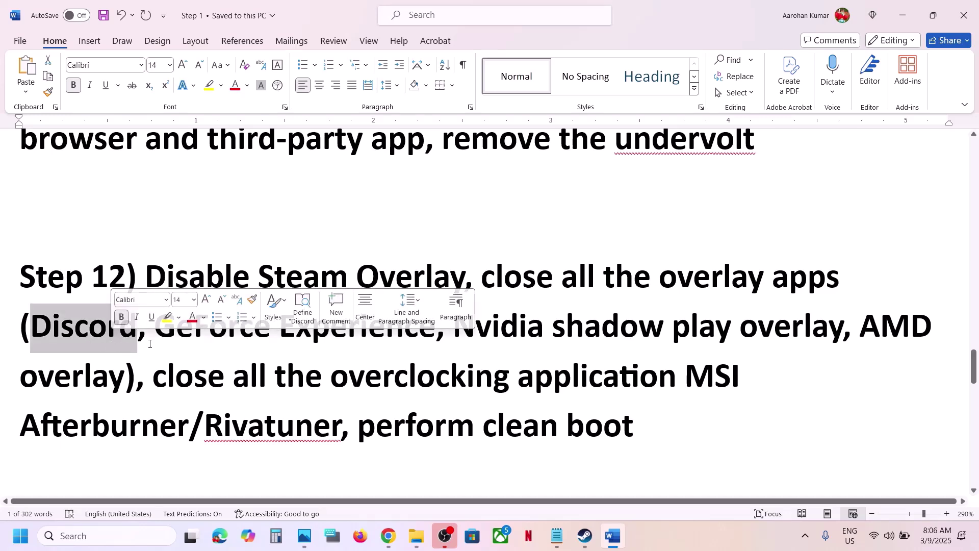
{"action": "left_click_drag", "start_coordinate": [170, 324], "coordinate": [433, 327]}
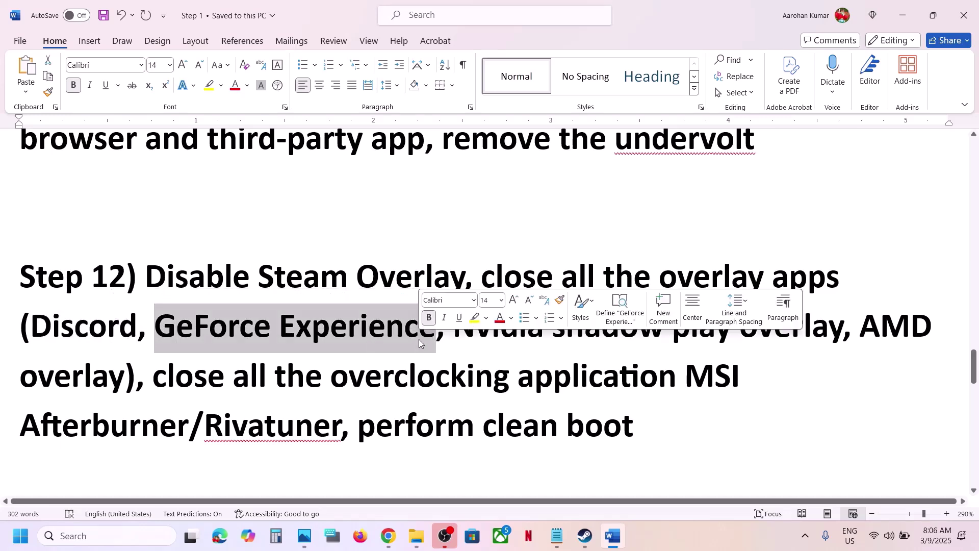
Open the NVIDIA app, view the NVIDIA overlay option in its settings, and close the app.
{"action": "left_click", "coordinate": [120, 535]}
{"action": "type", "text": "nvi"}
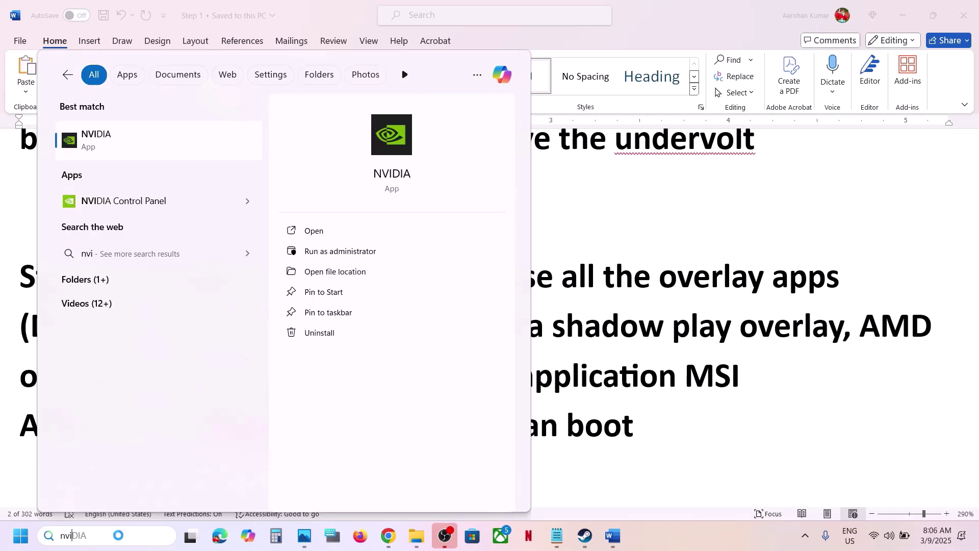
{"action": "key", "text": "Return"}
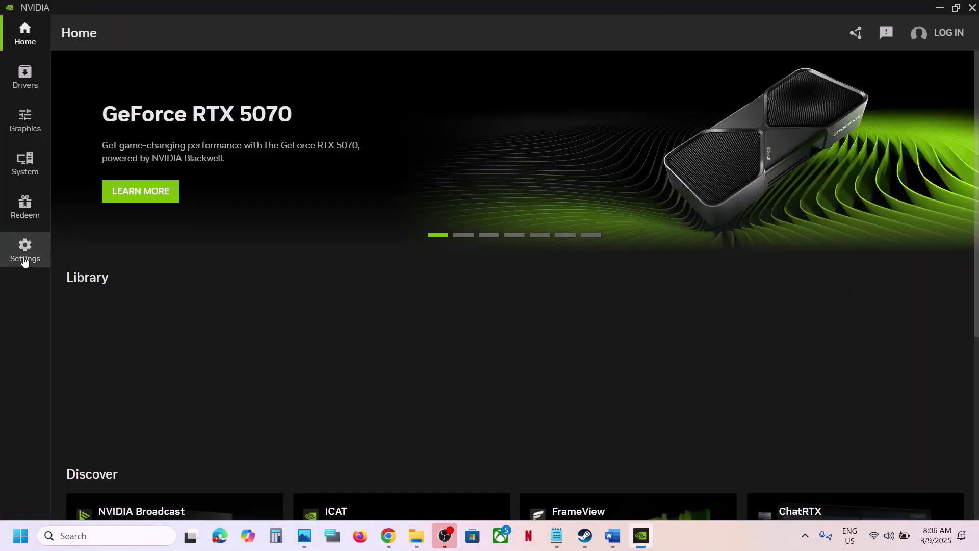
{"action": "left_click", "coordinate": [24, 260]}
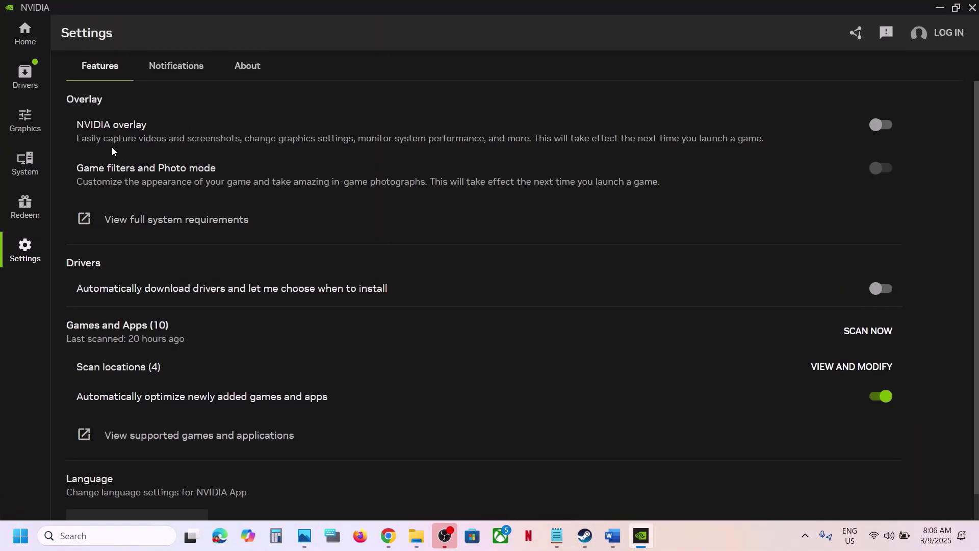
{"action": "left_click", "coordinate": [971, 13]}
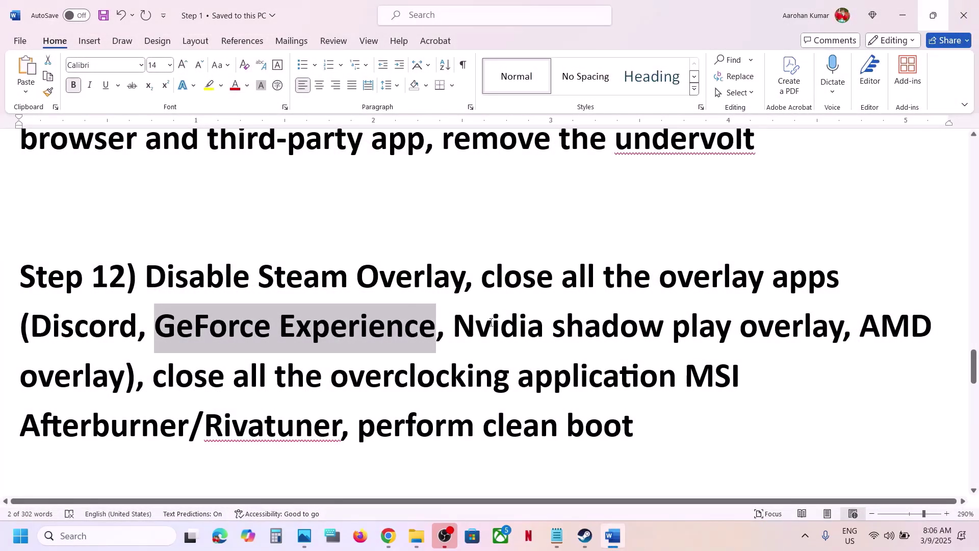
Highlight the instruction to close all overlay apps and the MSI Afterburner name in Step 12 of the Word notes.
{"action": "left_click", "coordinate": [491, 324]}
{"action": "left_click_drag", "start_coordinate": [485, 263], "coordinate": [844, 278]}
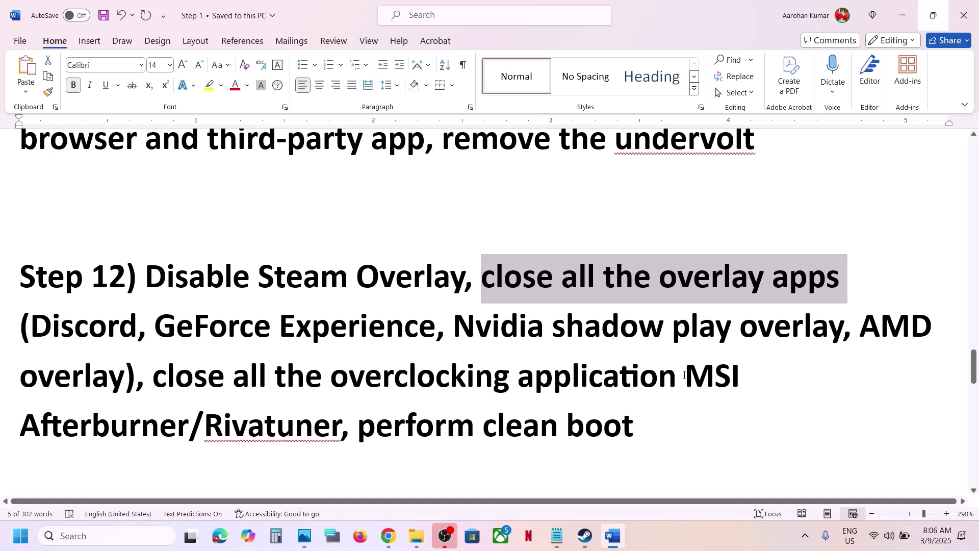
{"action": "left_click_drag", "start_coordinate": [689, 376], "coordinate": [182, 433]}
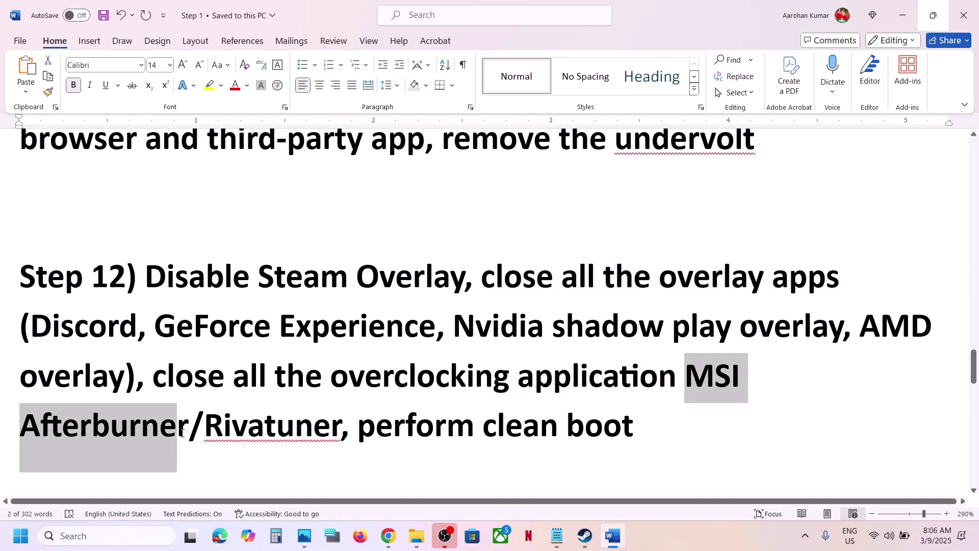
Copy the highlighted MSI Afterburner name, search Windows for it, and launch the app.
{"action": "key", "text": "ctrl+c"}
{"action": "key", "text": "super+s"}
{"action": "key", "text": "ctrl+v"}
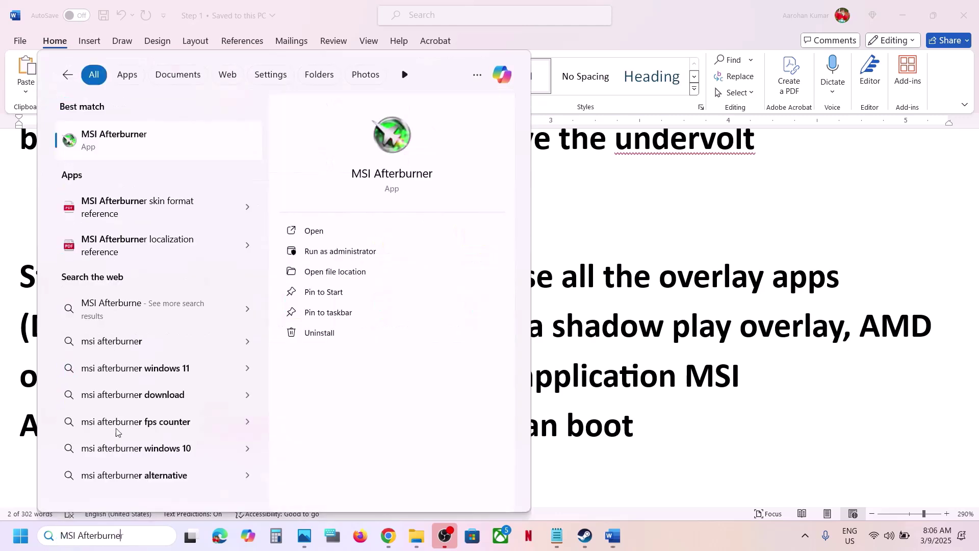
{"action": "left_click", "coordinate": [180, 146]}
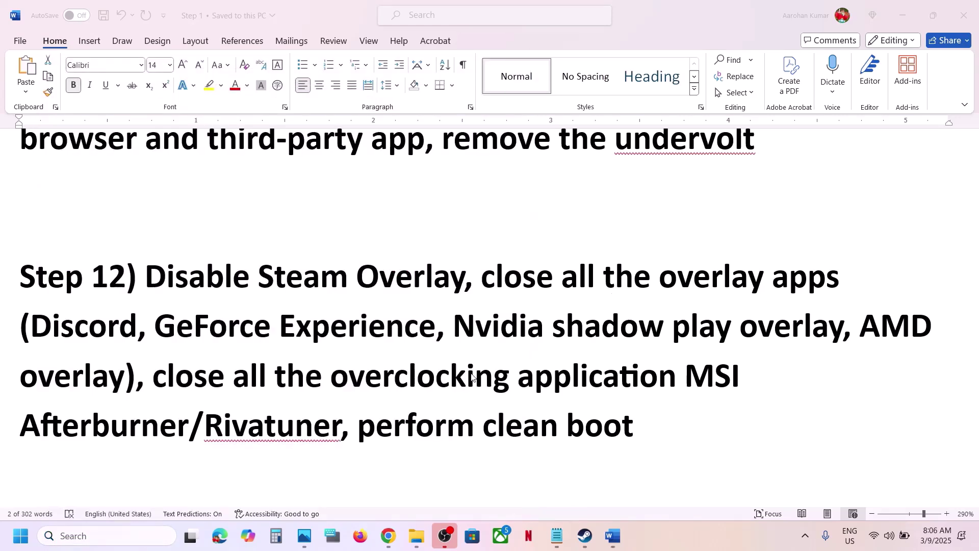
Add Rivatuner to the highlighted text in Step 12, and reopen MSI Afterburner through a Windows search.
{"action": "double_click", "coordinate": [317, 425], "text": "ctrl"}
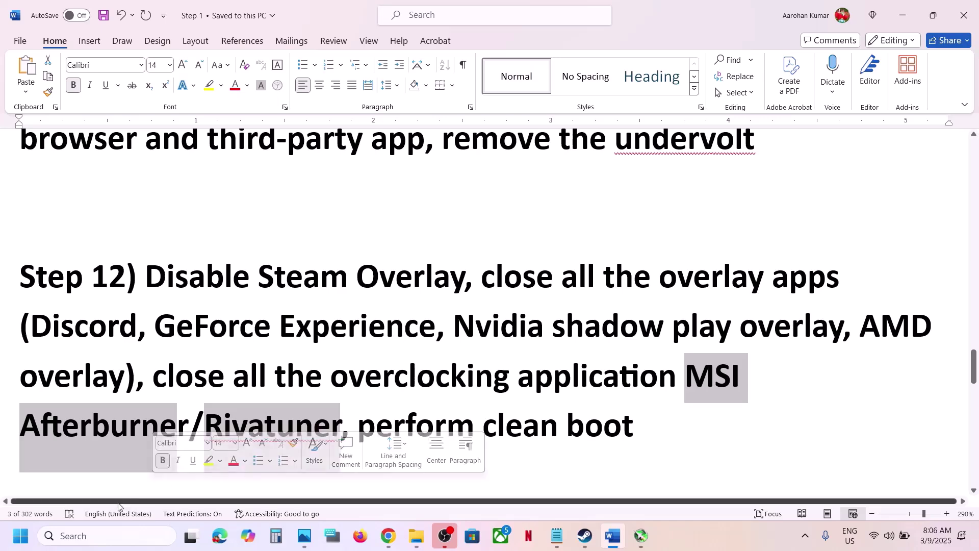
{"action": "left_click", "coordinate": [97, 535]}
{"action": "type", "text": "MSI Afterburne"}
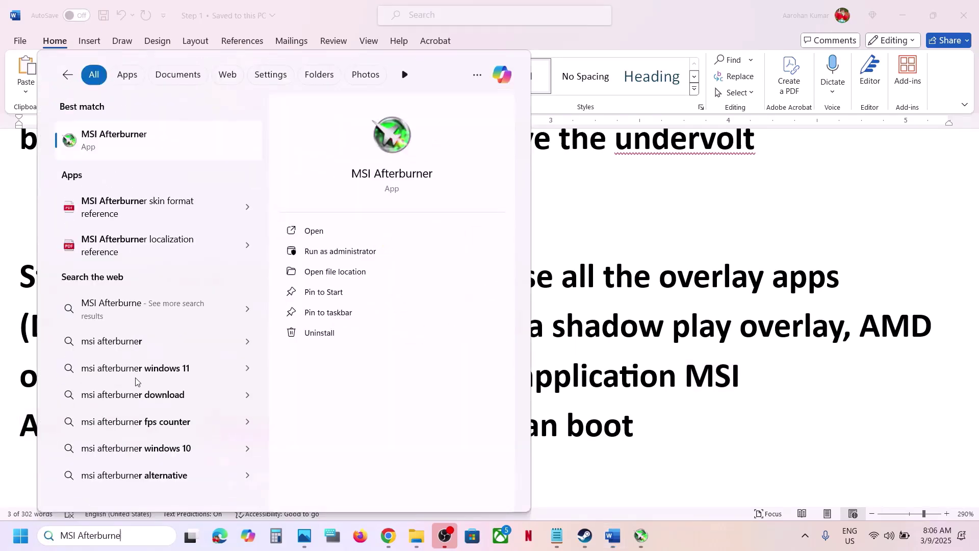
{"action": "left_click", "coordinate": [169, 144]}
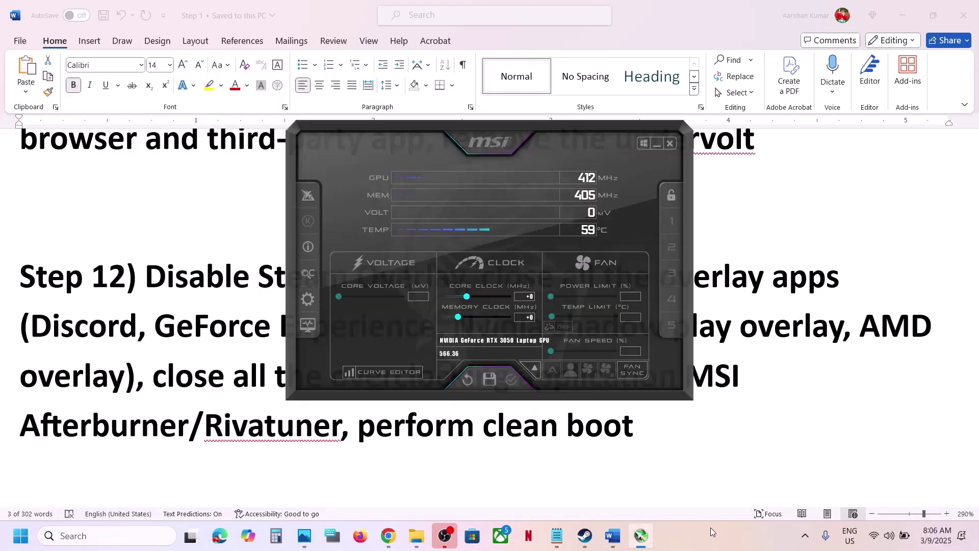
Minimize the MSI Afterburner window and exit the app still running in the background.
{"action": "left_click", "coordinate": [658, 145]}
{"action": "left_click", "coordinate": [806, 539]}
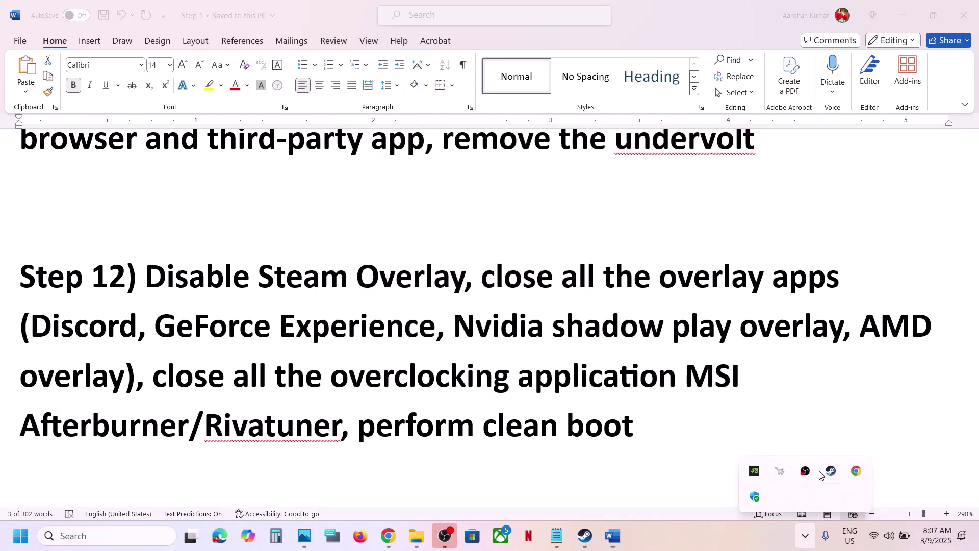
{"action": "right_click", "coordinate": [780, 474]}
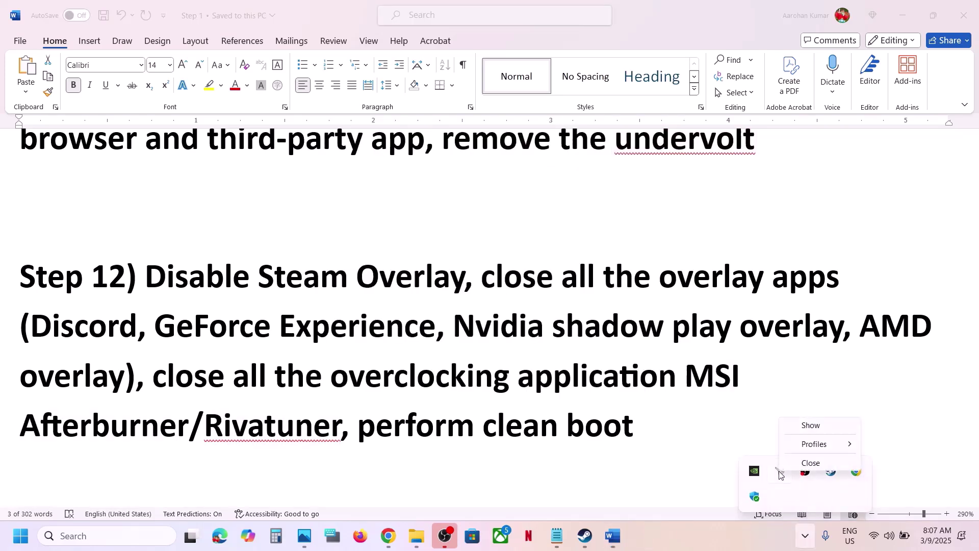
{"action": "left_click", "coordinate": [810, 464]}
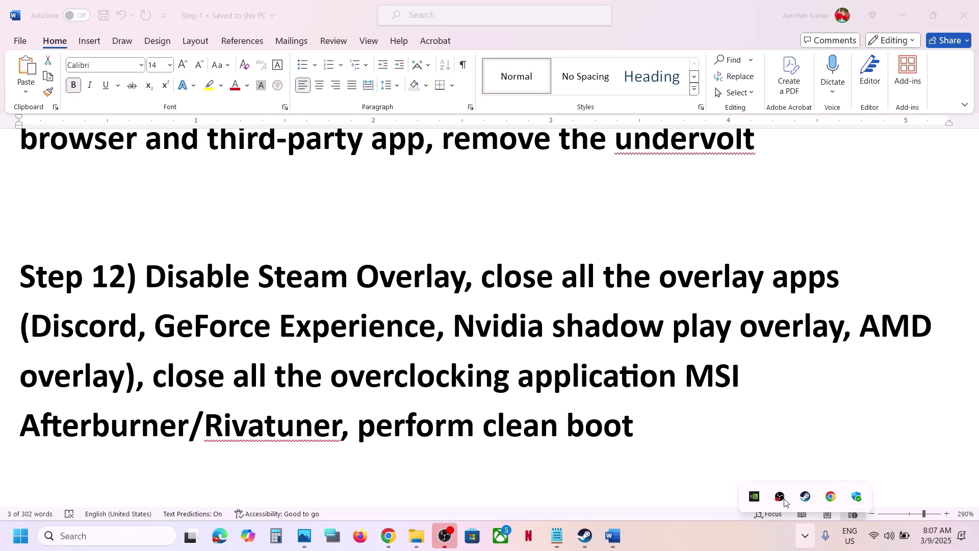
{"action": "left_click", "coordinate": [717, 547]}
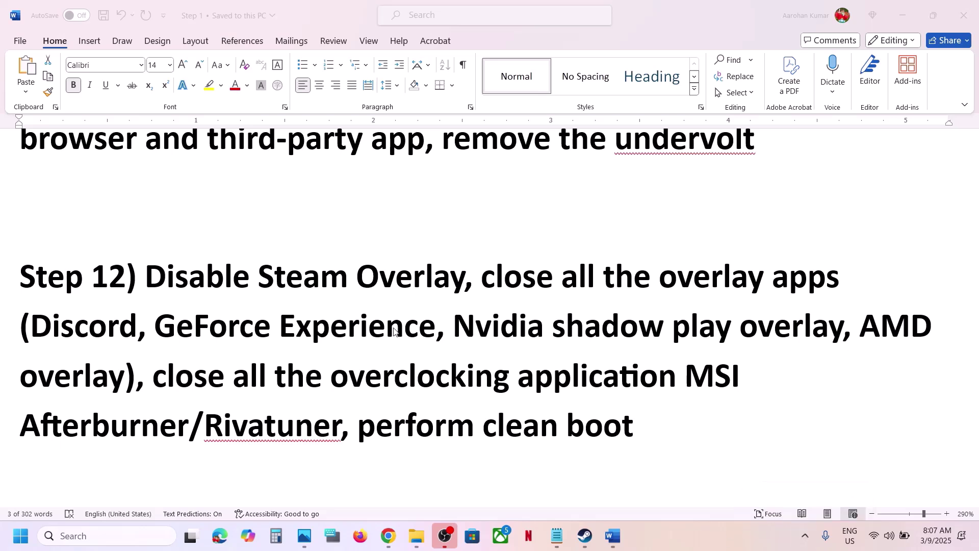
Highlight the instruction to close all overclocking applications in Step 12 and AMD 25.2.1 Optional Update in Step 13.
{"action": "left_click", "coordinate": [495, 426]}
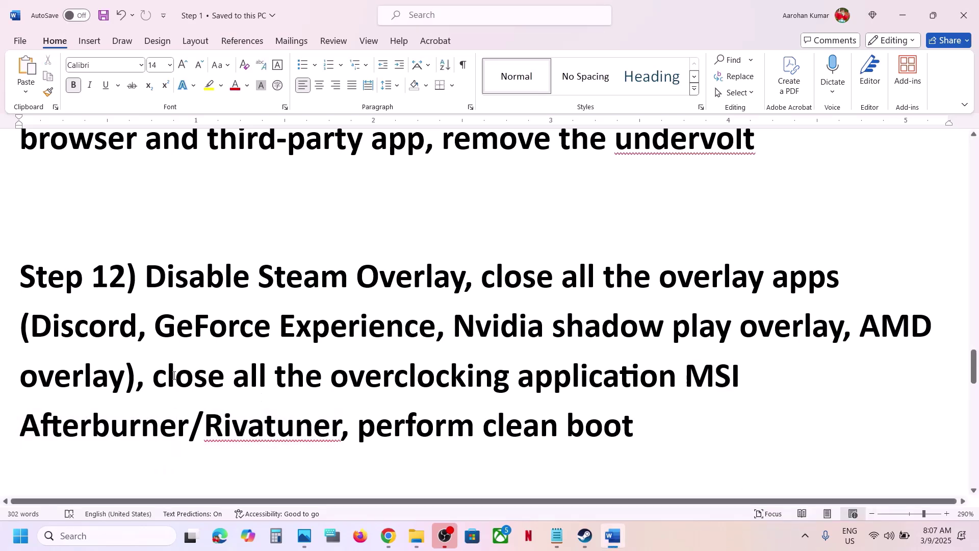
{"action": "left_click_drag", "start_coordinate": [169, 376], "coordinate": [587, 379]}
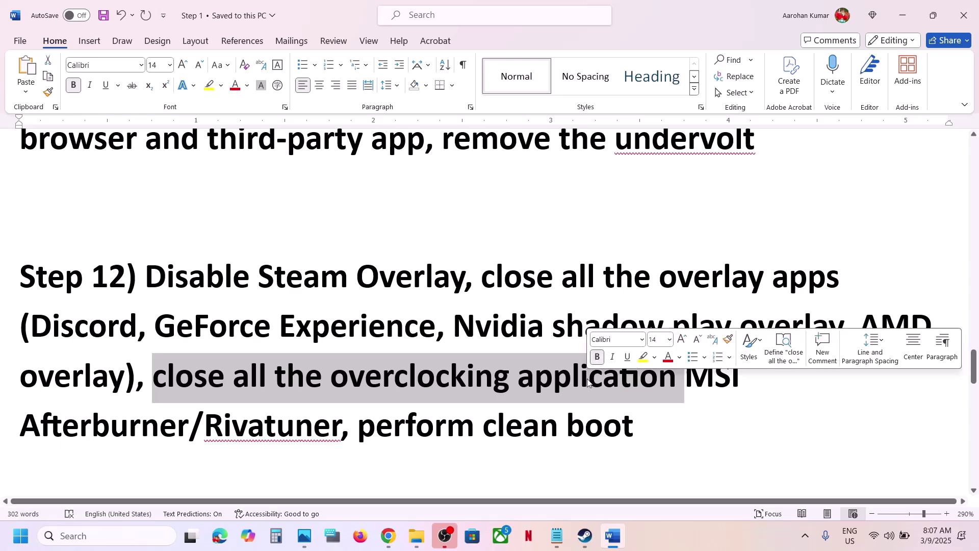
{"action": "scroll", "coordinate": [459, 347], "scroll_direction": "down", "scroll_amount": 5}
{"action": "left_click", "coordinate": [306, 309]}
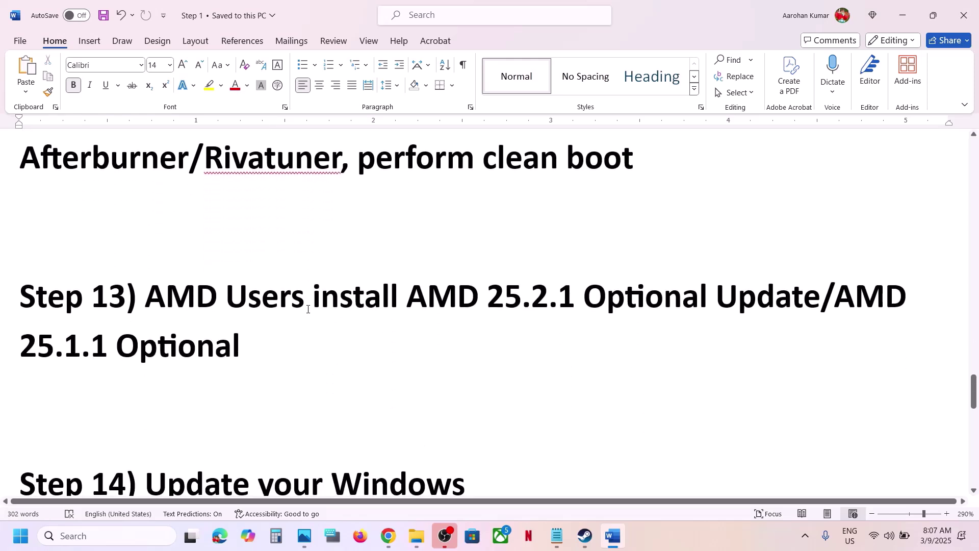
{"action": "scroll", "coordinate": [255, 310], "scroll_direction": "up", "scroll_amount": 1}
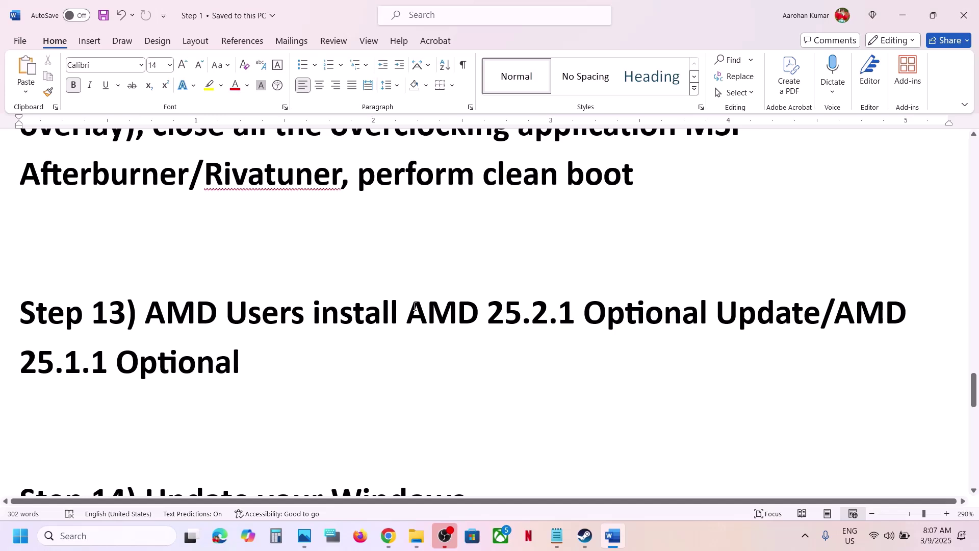
{"action": "left_click_drag", "start_coordinate": [415, 307], "coordinate": [815, 315]}
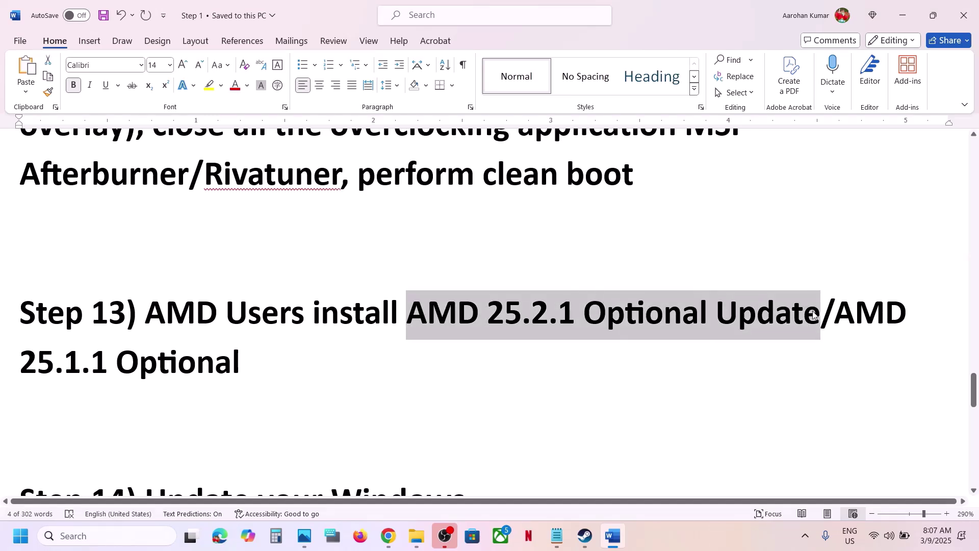
Switch to Chrome, search for AMD 25.2.1 Optional Update in a new tab, and open AMD's release notes page.
{"action": "right_click", "coordinate": [386, 536]}
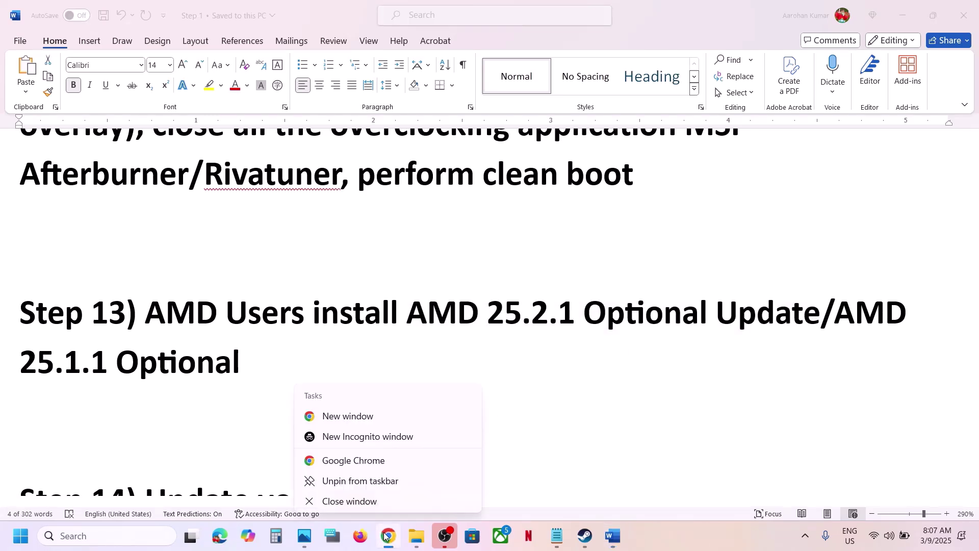
{"action": "left_click", "coordinate": [386, 535]}
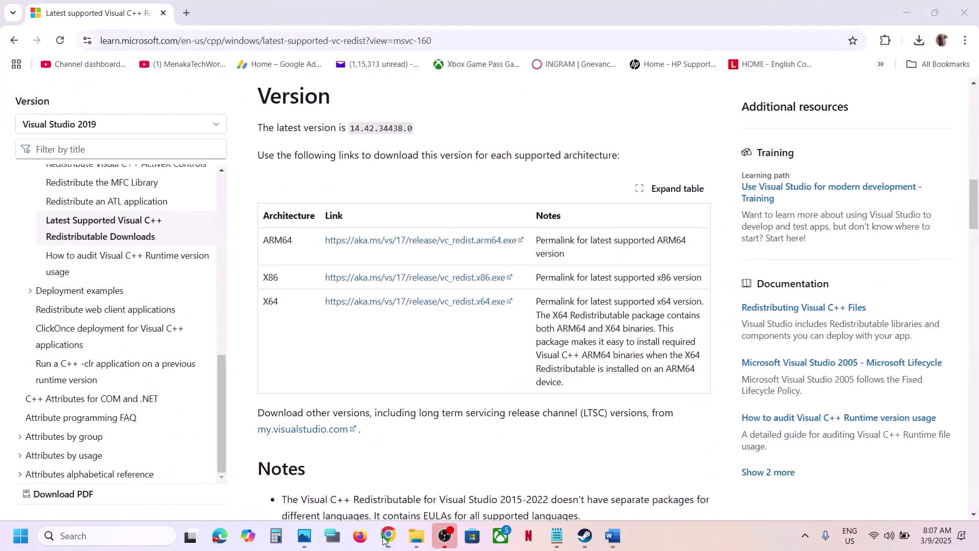
{"action": "left_click", "coordinate": [186, 14]}
{"action": "key", "text": "ctrl+v"}
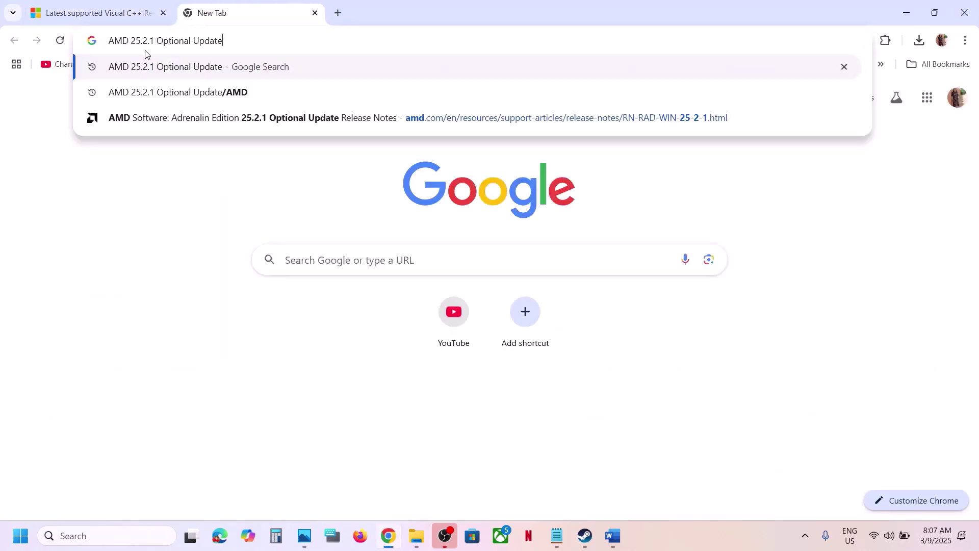
{"action": "key", "text": "Return"}
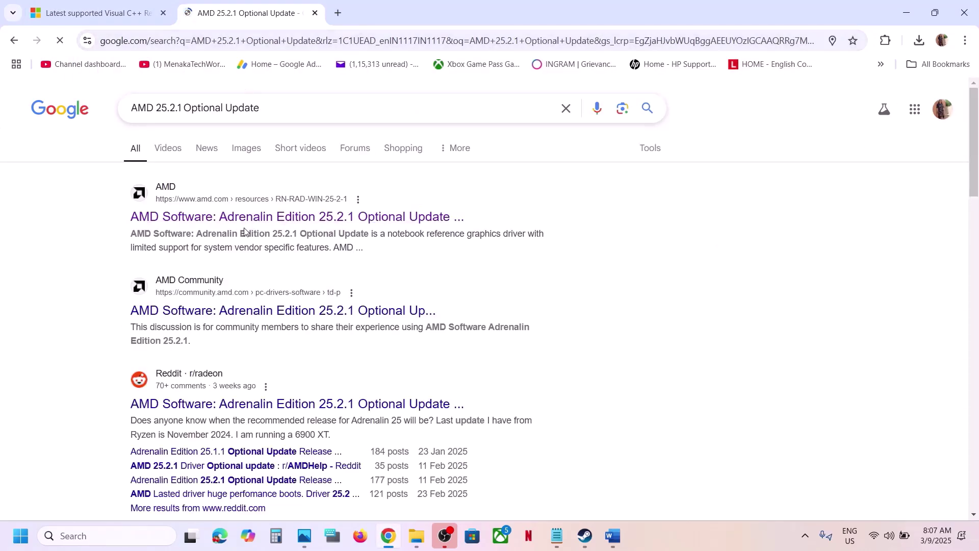
{"action": "left_click", "coordinate": [239, 217]}
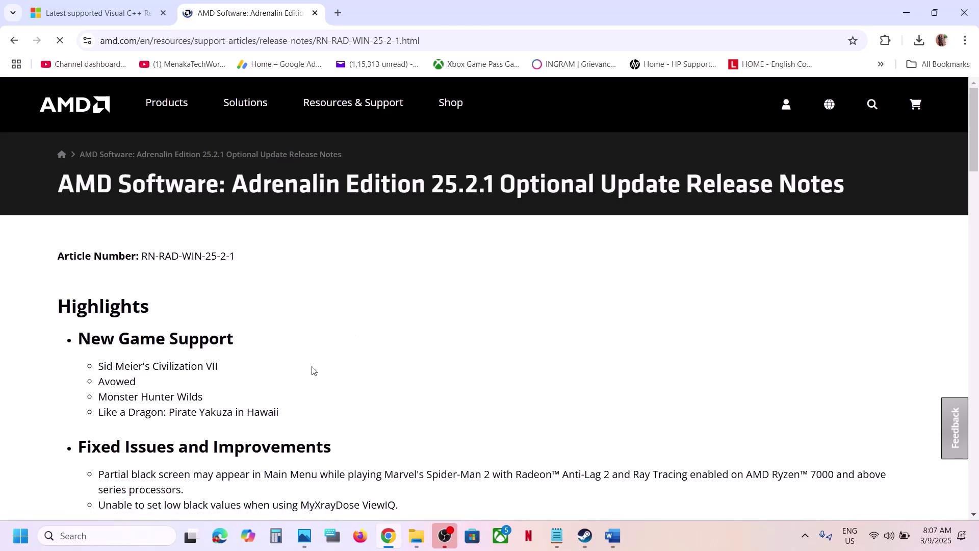
Download the Adrenalin Edition 25.2.1 Optional Update driver for Windows 10 and 11 64-bit and check its download progress.
{"action": "scroll", "coordinate": [312, 367], "scroll_direction": "down", "scroll_amount": 5}
{"action": "scroll", "coordinate": [312, 367], "scroll_direction": "down", "scroll_amount": 5}
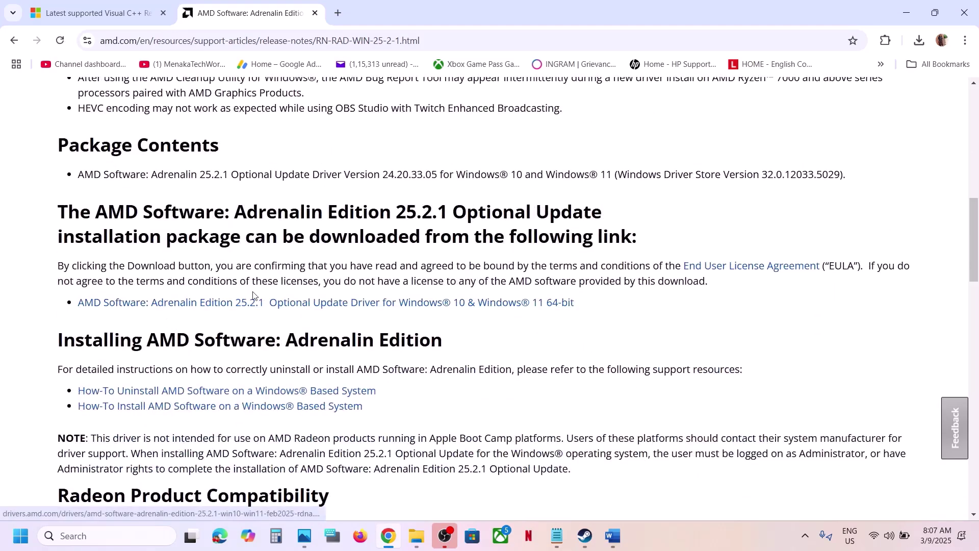
{"action": "left_click", "coordinate": [264, 304]}
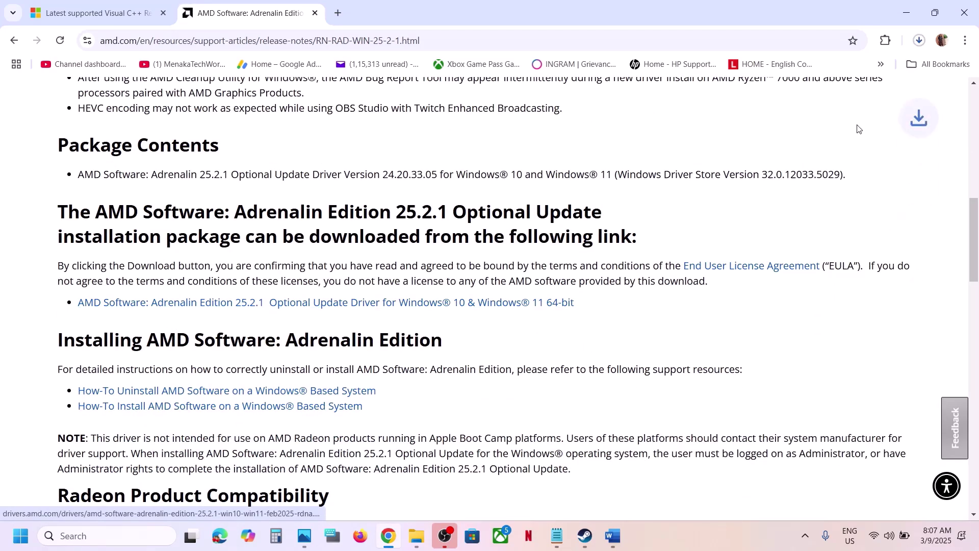
{"action": "left_click", "coordinate": [920, 43]}
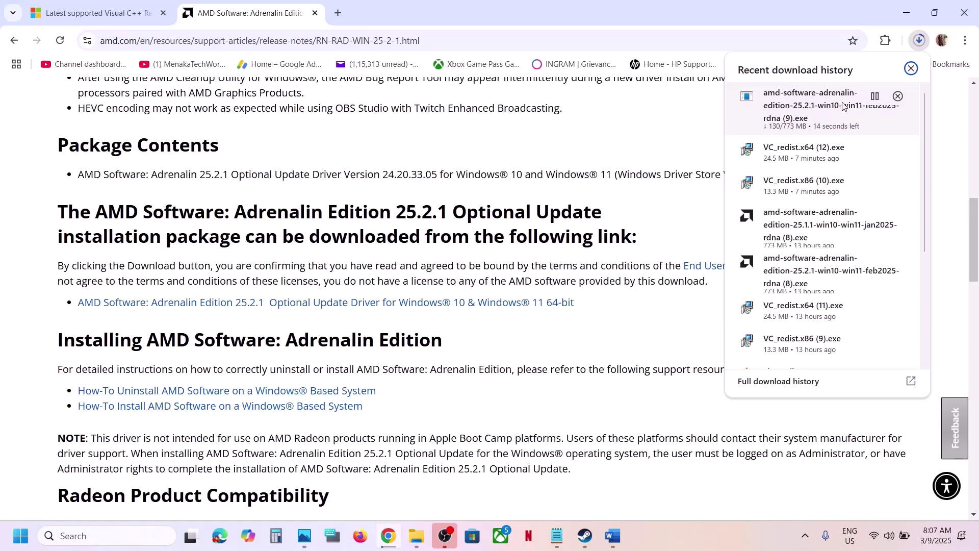
{"action": "left_click", "coordinate": [587, 164]}
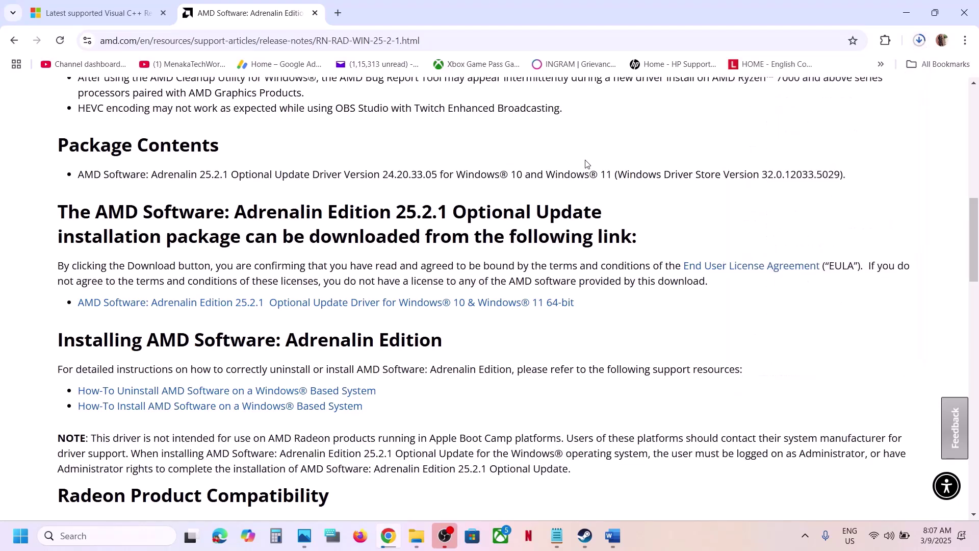
Return to the Word notes and copy the driver name AMD 25.1.1 Optional from Step 13.
{"action": "left_click", "coordinate": [613, 536]}
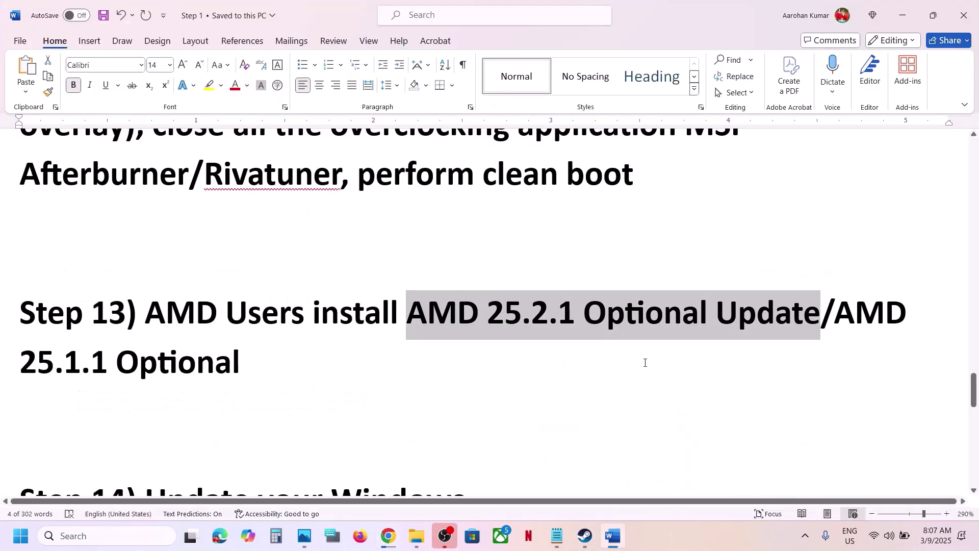
{"action": "left_click_drag", "start_coordinate": [251, 360], "coordinate": [842, 311]}
{"action": "key", "text": "ctrl+c"}
Switch to Chrome, search for AMD 25.1.1 Optional in a new tab, and open AMD's release notes at the driver download link.
{"action": "mouse_move", "coordinate": [388, 536]}
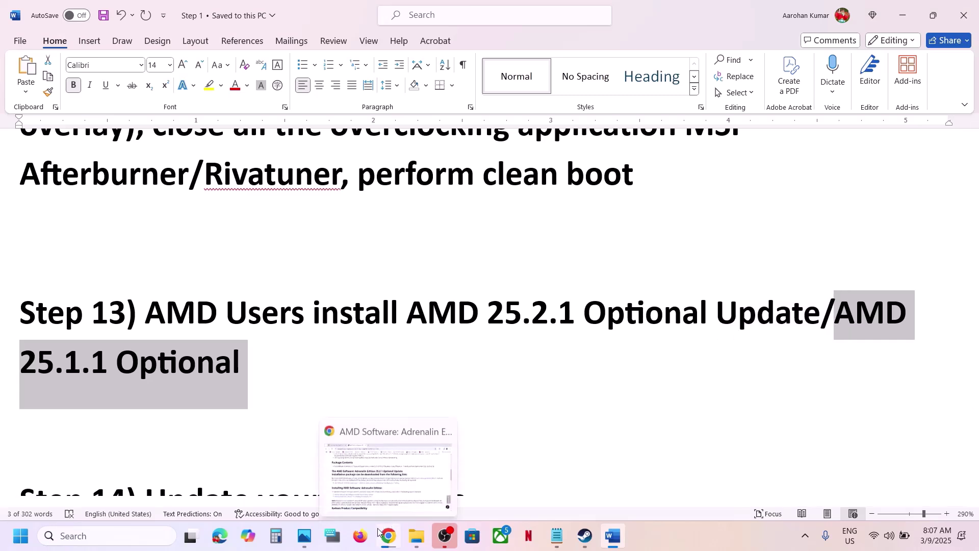
{"action": "left_click", "coordinate": [381, 485]}
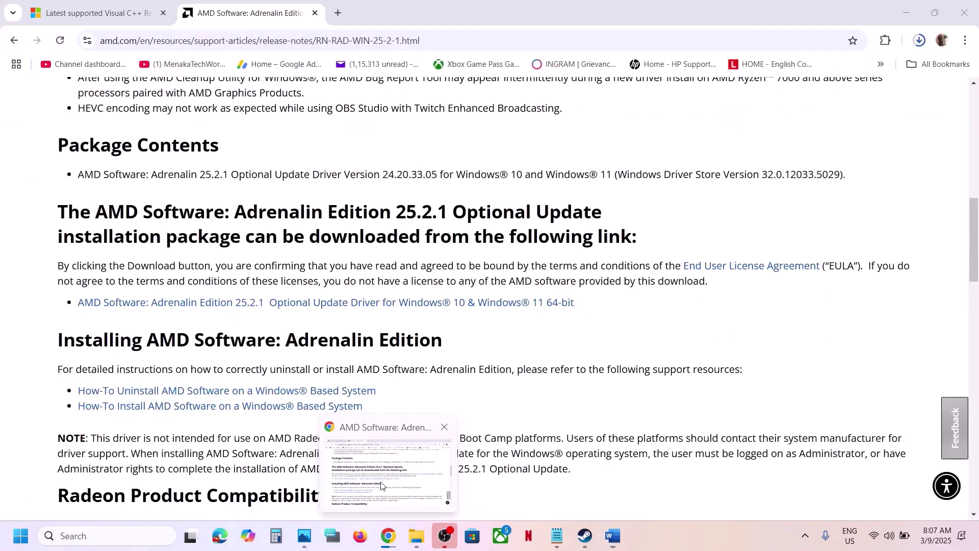
{"action": "left_click", "coordinate": [338, 13]}
{"action": "key", "text": "ctrl+v"}
{"action": "key", "text": "Return"}
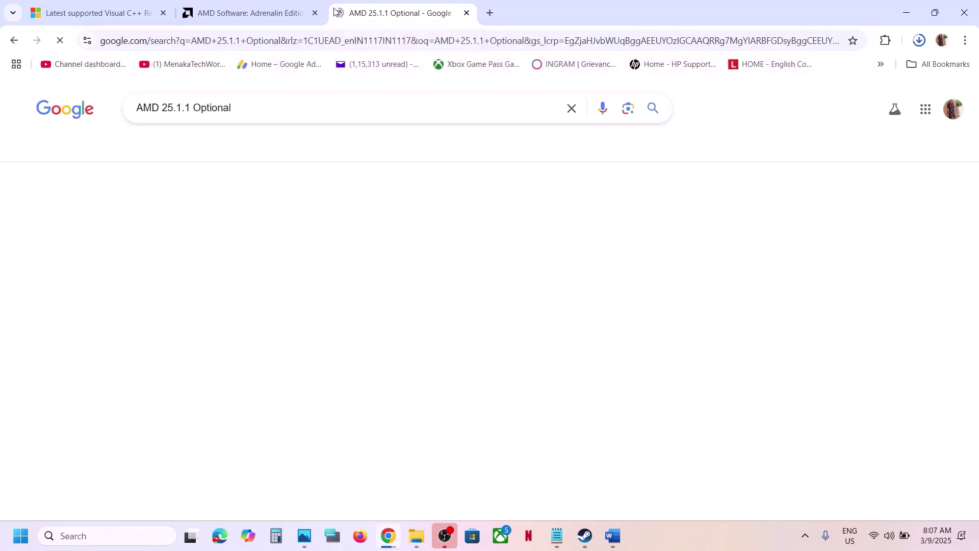
{"action": "left_click", "coordinate": [317, 218]}
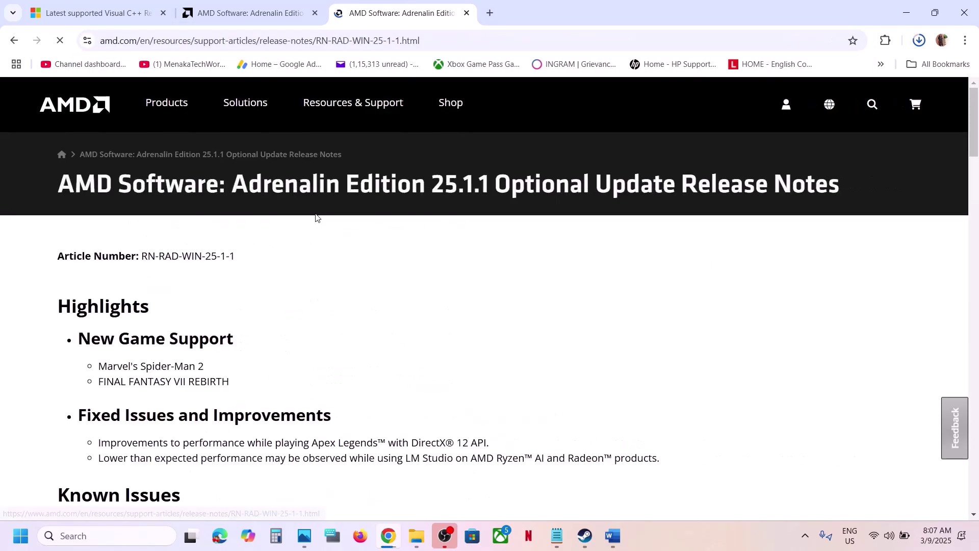
{"action": "scroll", "coordinate": [283, 305], "scroll_direction": "down", "scroll_amount": 15}
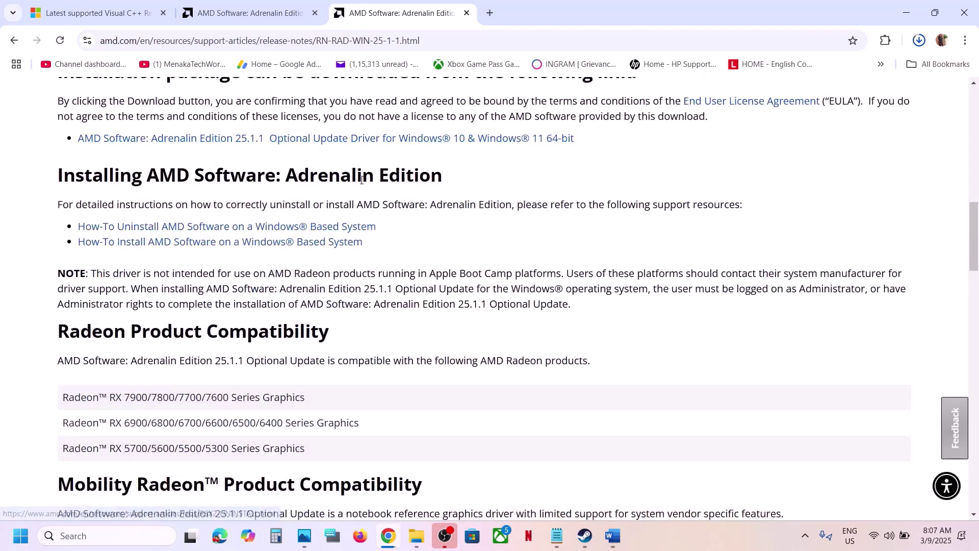
Download the Adrenalin Edition 25.1.1 Optional Update driver for Windows 10 and 11 64-bit and check its download progress.
{"action": "left_click", "coordinate": [329, 139]}
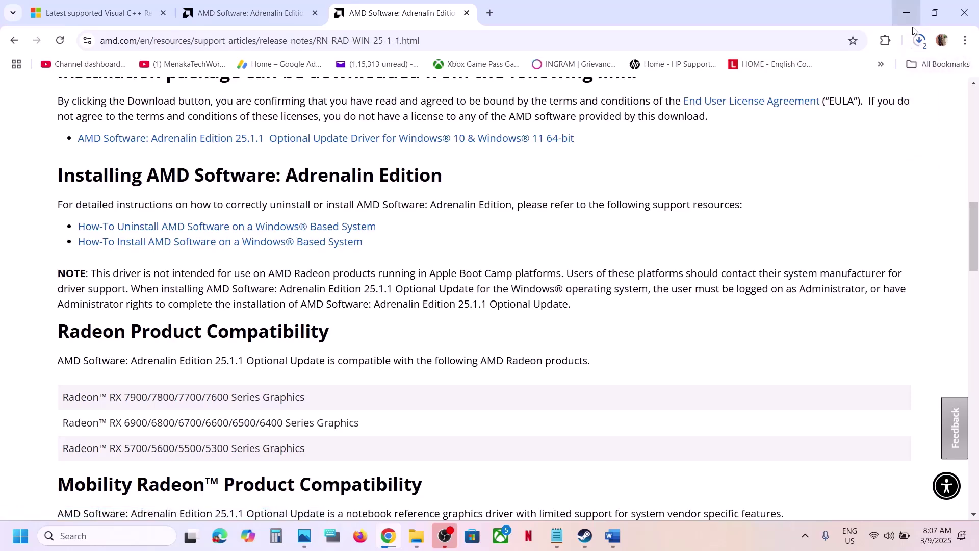
{"action": "left_click", "coordinate": [920, 40]}
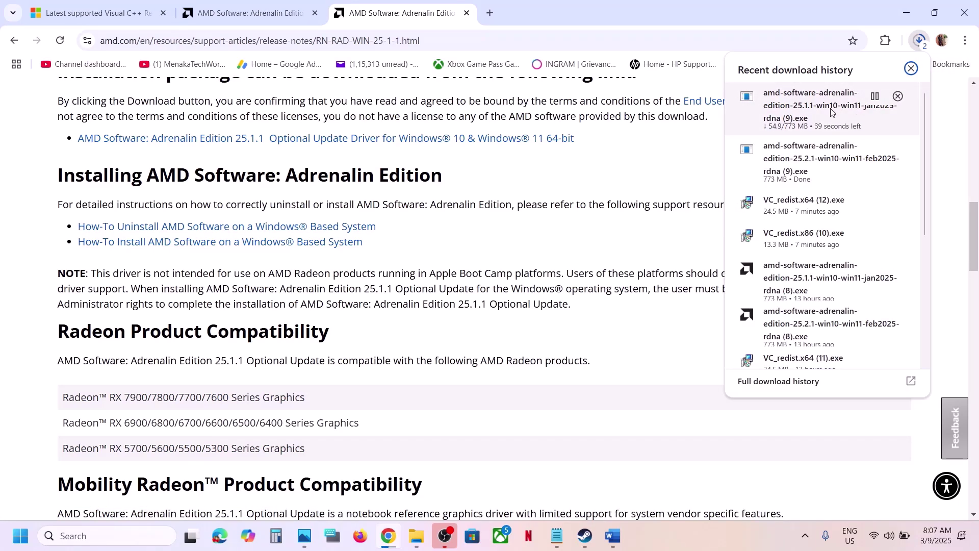
{"action": "left_click", "coordinate": [566, 209]}
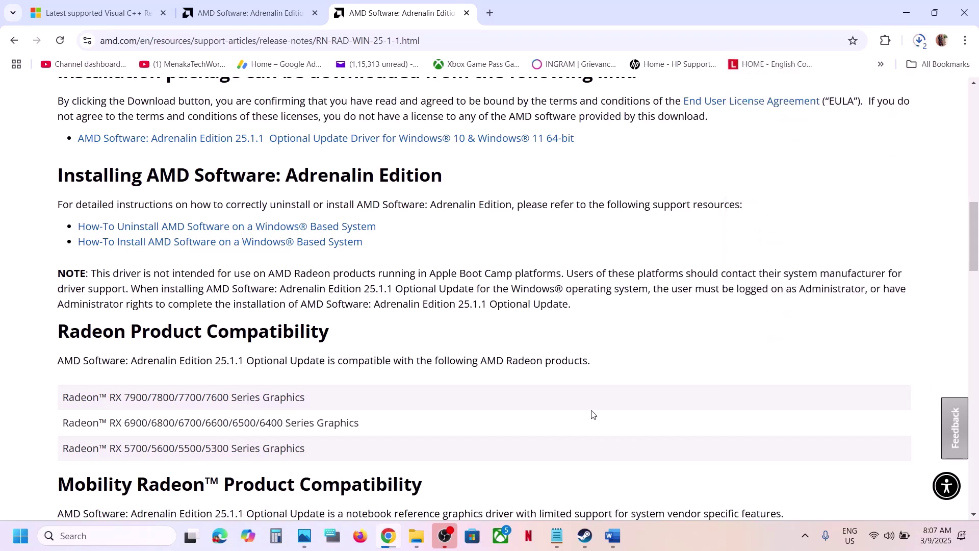
Return to the Word notes and highlight the Step 14 text Update your Windows.
{"action": "left_click", "coordinate": [585, 535]}
{"action": "left_click", "coordinate": [613, 535]}
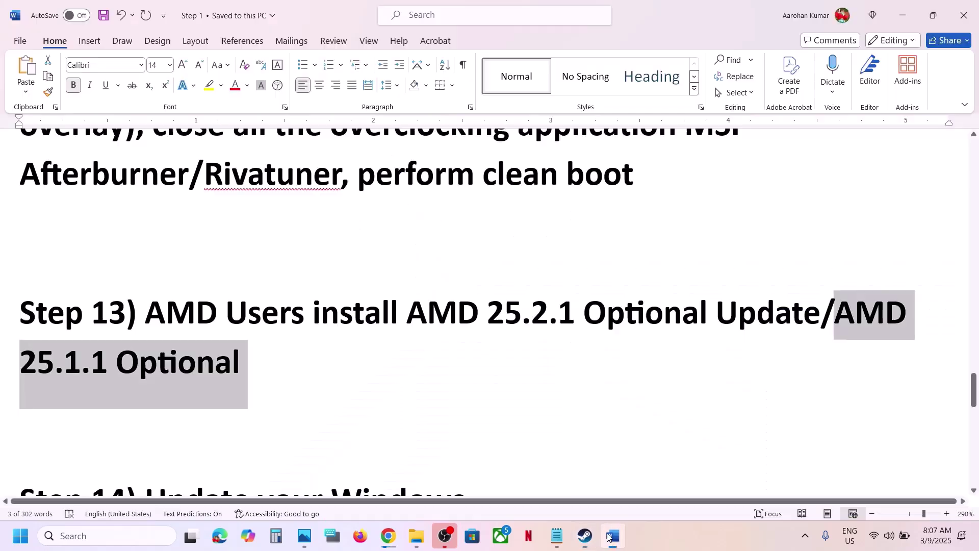
{"action": "scroll", "coordinate": [437, 386], "scroll_direction": "down", "scroll_amount": 2}
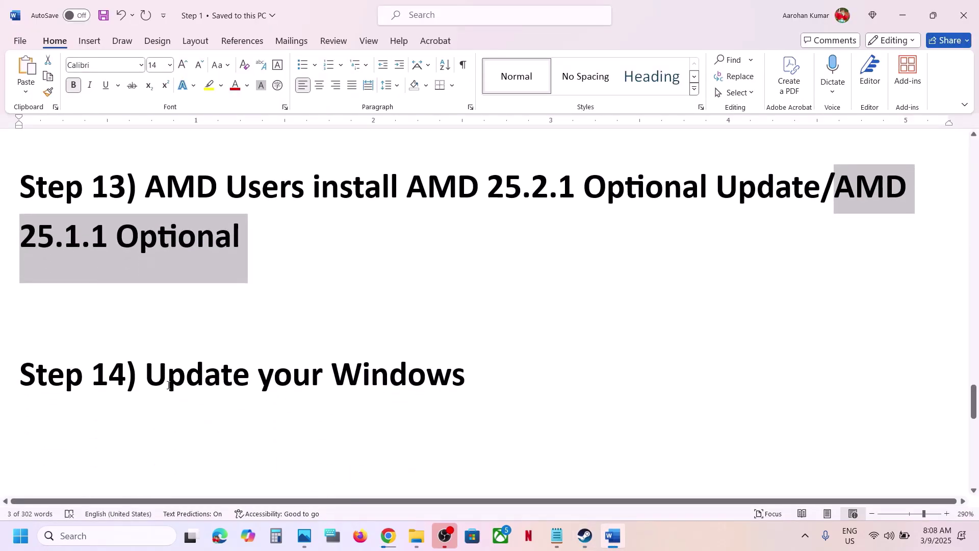
{"action": "left_click_drag", "start_coordinate": [168, 385], "coordinate": [484, 362]}
Open Windows Update in Settings, start a check for updates, and view the Start power options.
{"action": "key", "text": "super+i"}
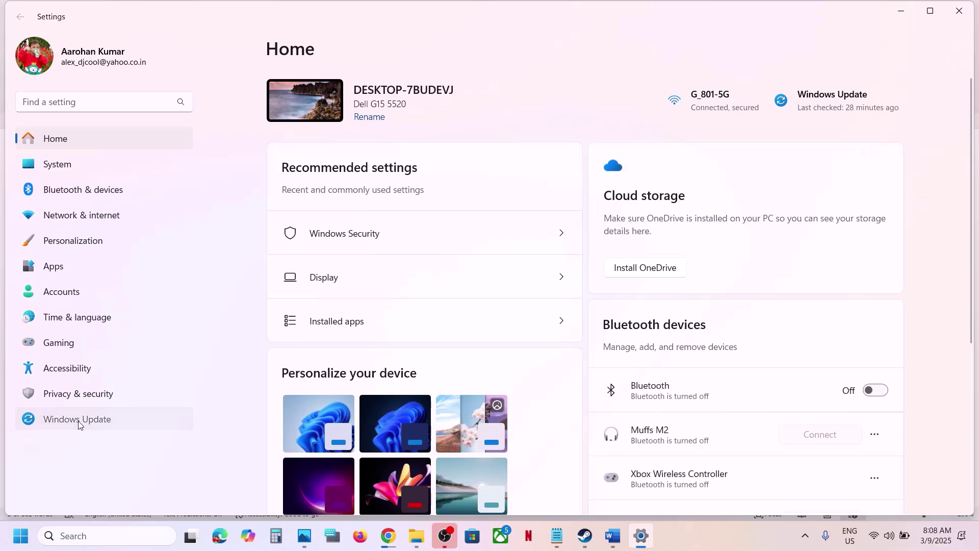
{"action": "left_click", "coordinate": [78, 420]}
{"action": "left_click", "coordinate": [841, 109]}
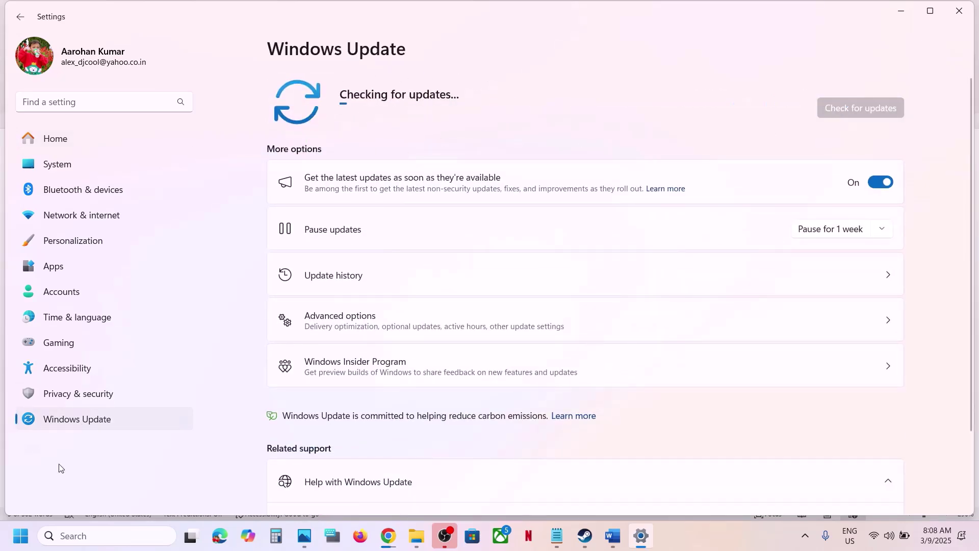
{"action": "left_click", "coordinate": [20, 535]}
{"action": "left_click", "coordinate": [370, 491]}
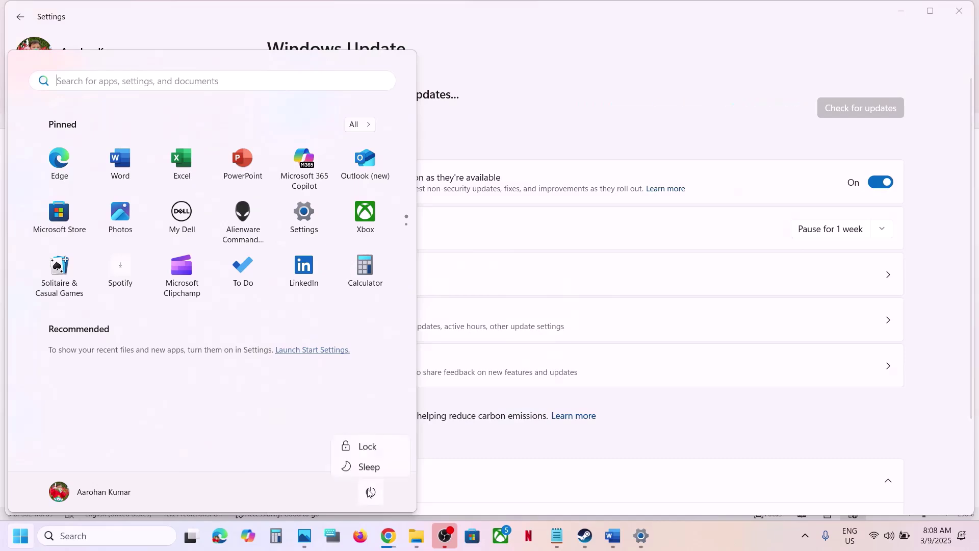
{"action": "left_click", "coordinate": [455, 472]}
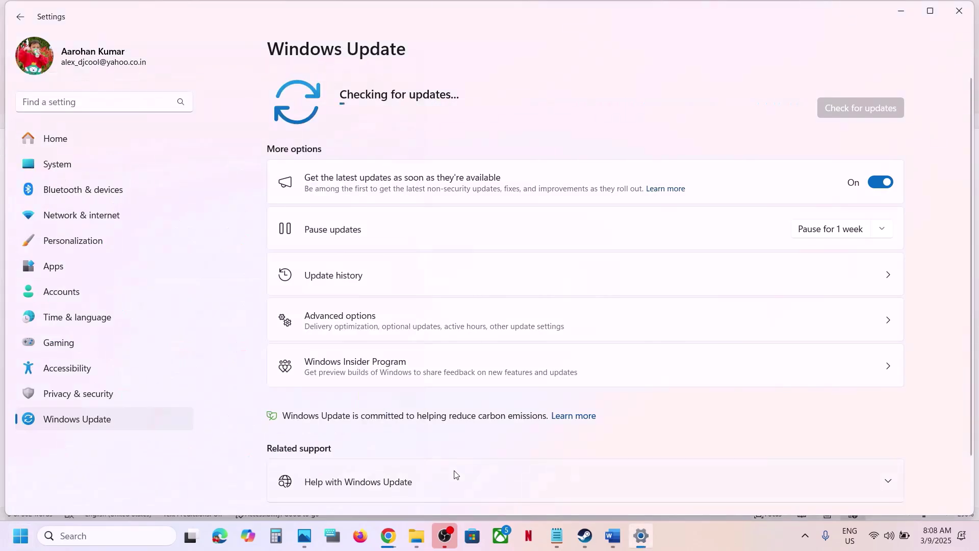
Run winver to view the installed Windows version and close the About Windows dialog.
{"action": "left_click", "coordinate": [122, 536]}
{"action": "type", "text": "win"}
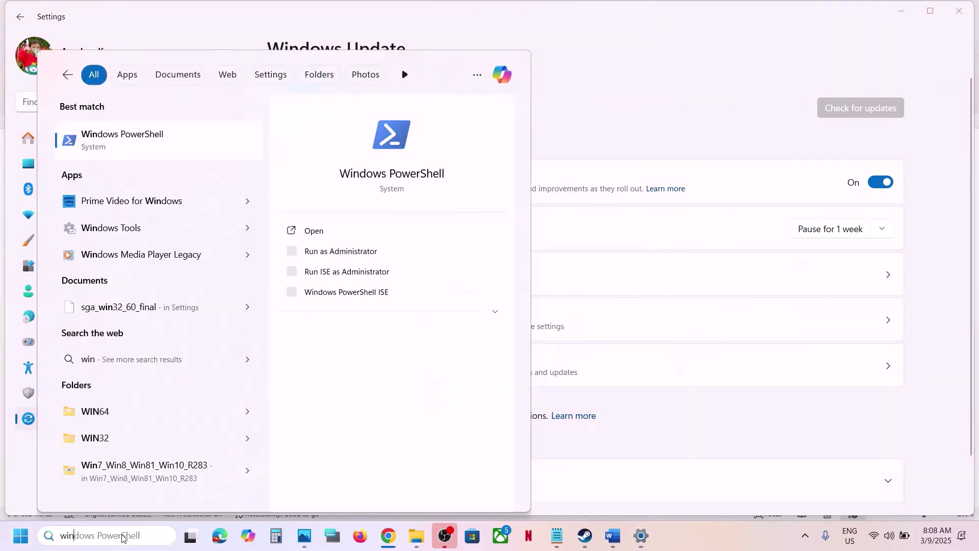
{"action": "type", "text": "ver"}
{"action": "key", "text": "Return"}
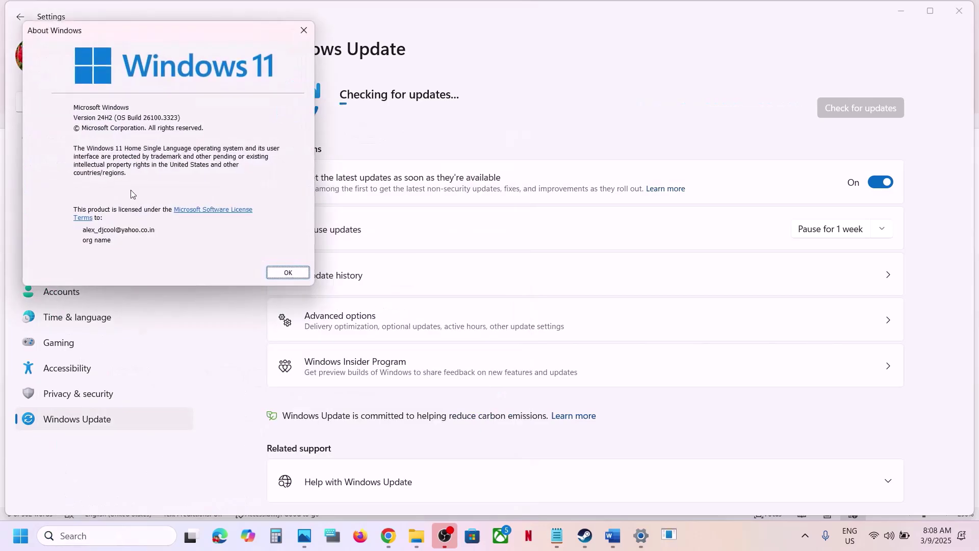
{"action": "left_click", "coordinate": [304, 30]}
Copy View Advanced system settings from the Word notes, find it with Windows search, and open System Properties.
{"action": "left_click", "coordinate": [615, 538]}
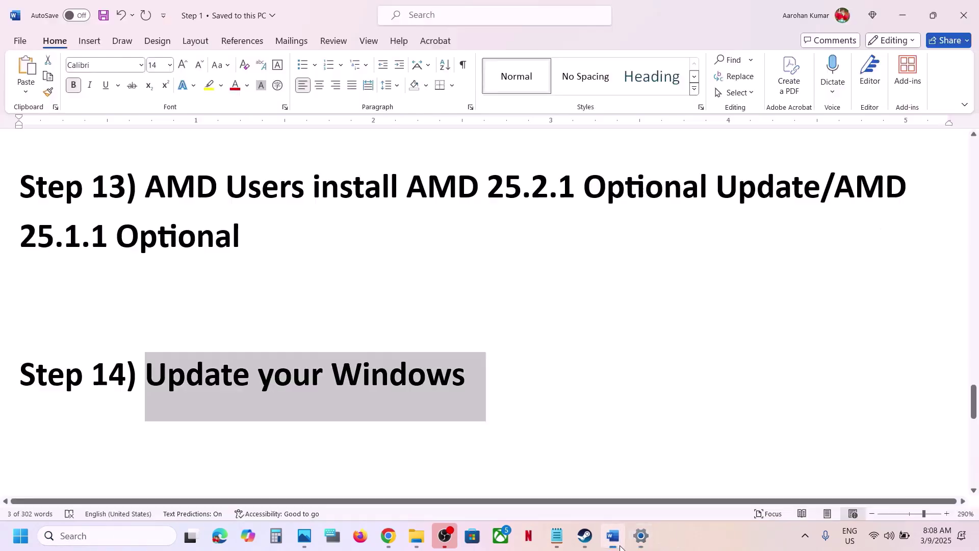
{"action": "scroll", "coordinate": [385, 365], "scroll_direction": "down", "scroll_amount": 5}
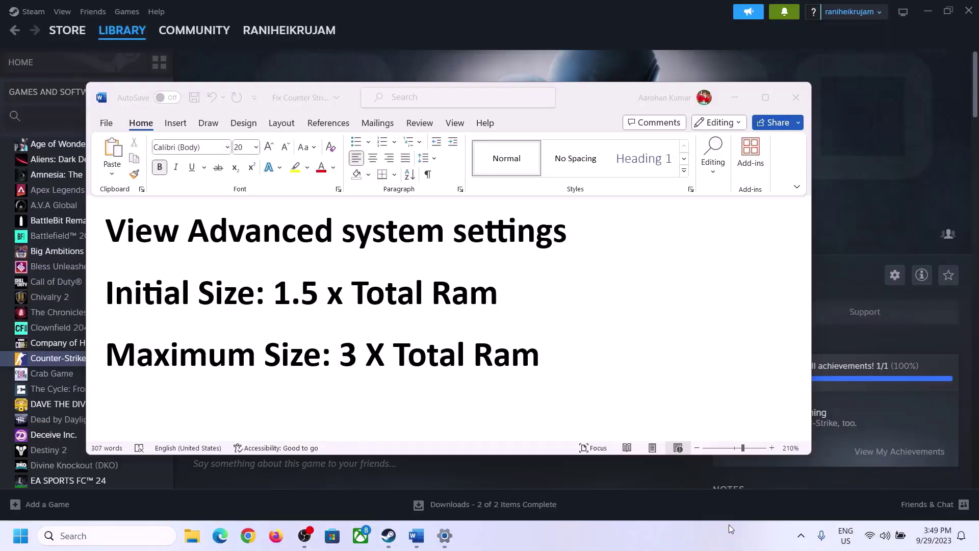
{"action": "left_click", "coordinate": [119, 236]}
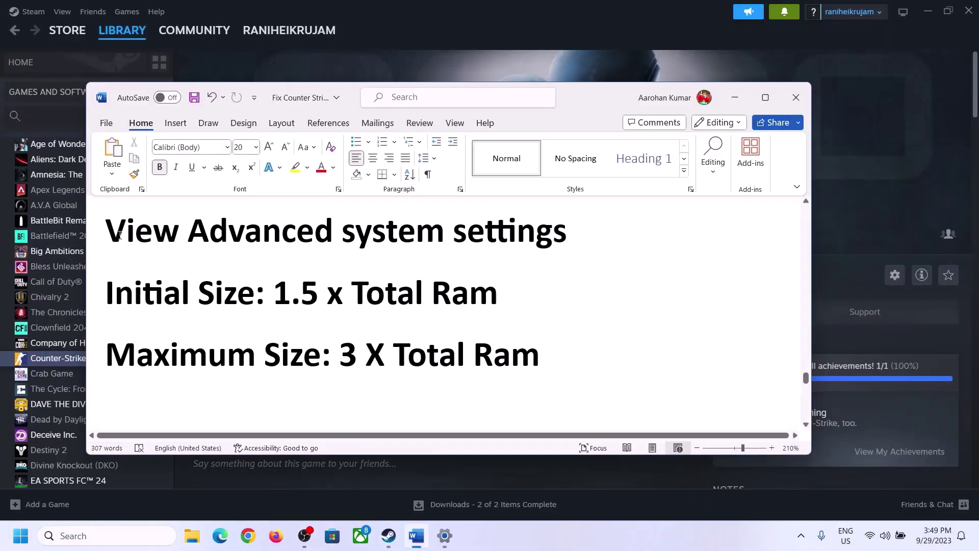
{"action": "left_click_drag", "start_coordinate": [115, 235], "coordinate": [544, 242]}
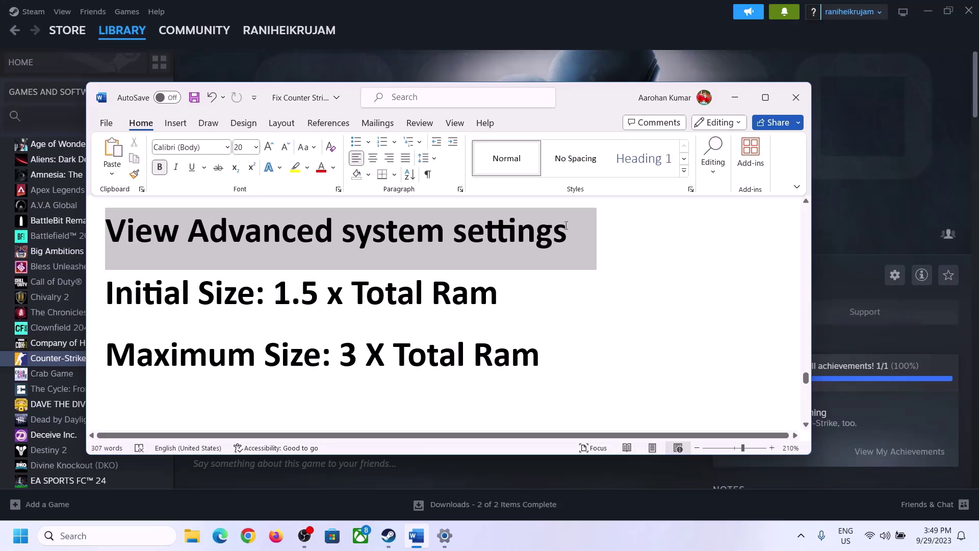
{"action": "key", "text": "ctrl+c"}
{"action": "left_click", "coordinate": [119, 535]}
{"action": "key", "text": "ctrl+v"}
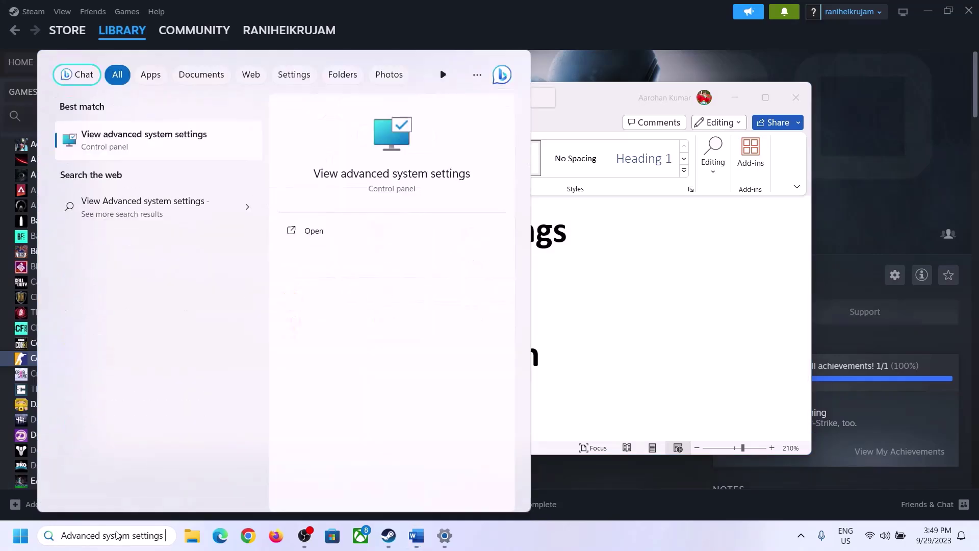
{"action": "left_click", "coordinate": [136, 146]}
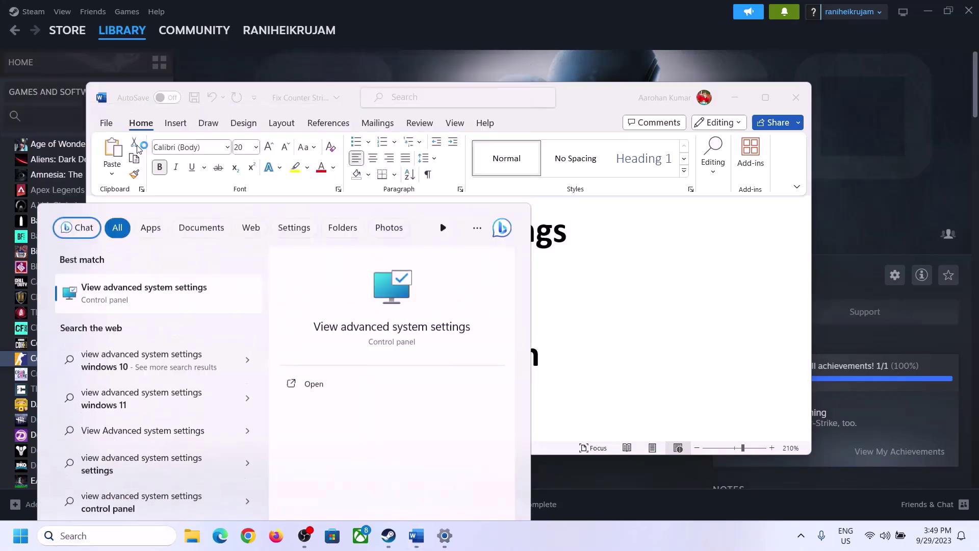
{"action": "left_click_drag", "start_coordinate": [202, 100], "coordinate": [437, 178]}
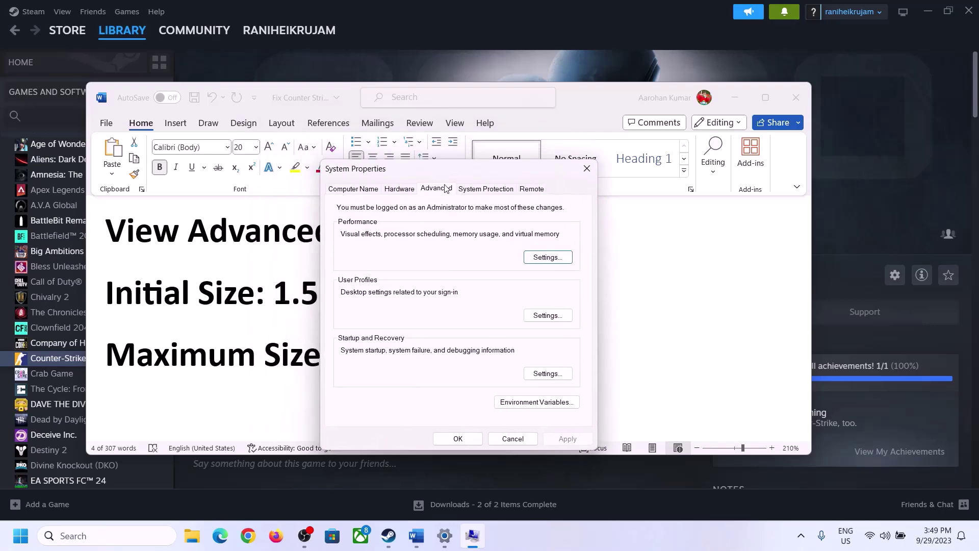
Open the Virtual Memory dialog from the advanced Performance Options.
{"action": "left_click", "coordinate": [548, 257]}
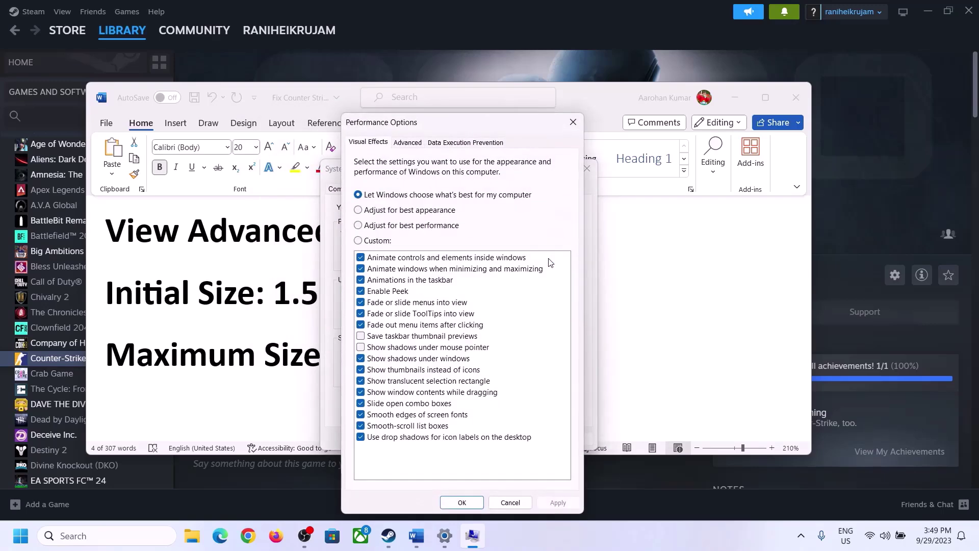
{"action": "left_click", "coordinate": [408, 144]}
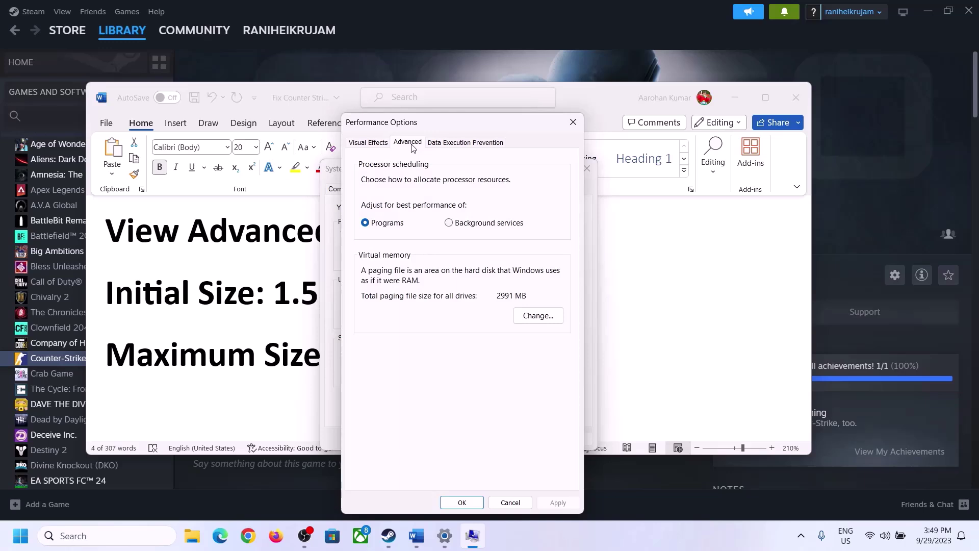
{"action": "left_click", "coordinate": [540, 315]}
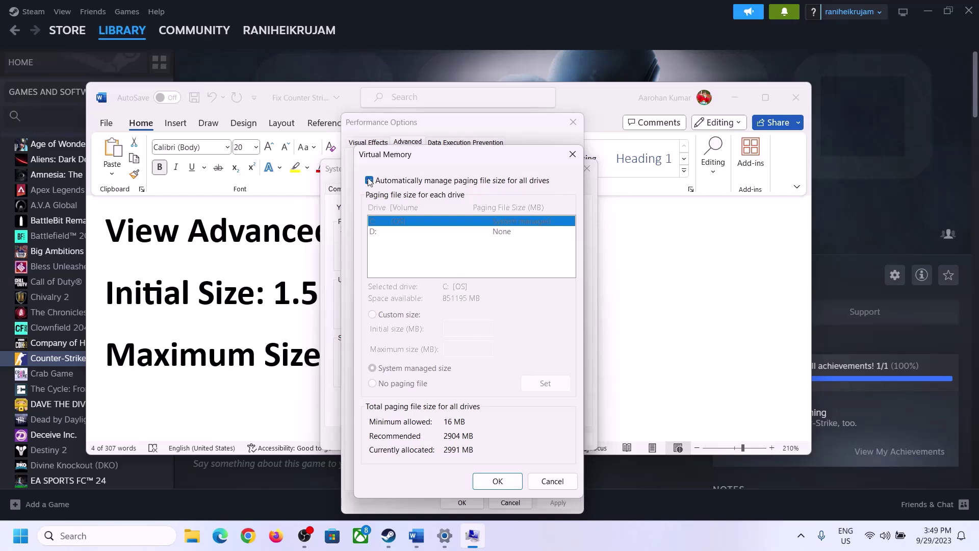
Disable automatic paging file management for all drives and choose a custom size for drive C:.
{"action": "left_click", "coordinate": [370, 181]}
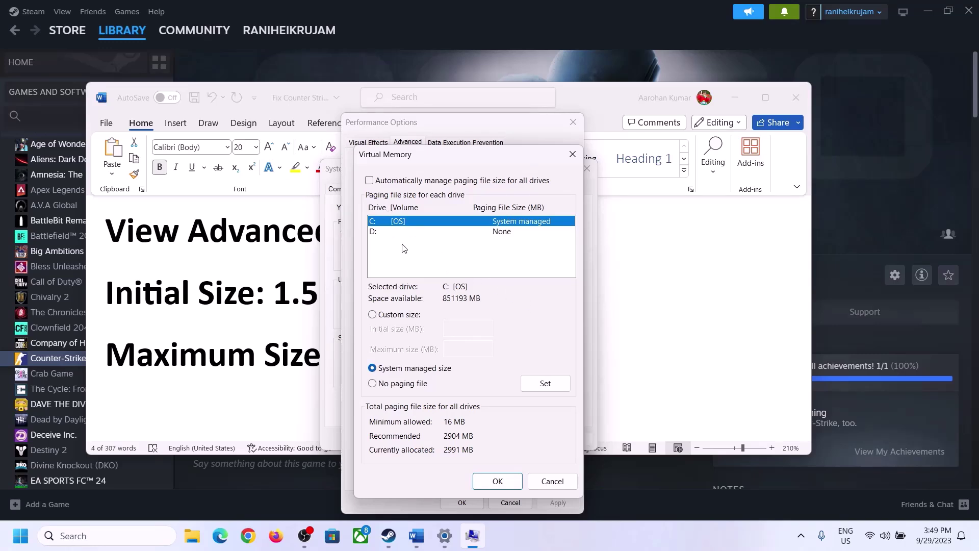
{"action": "left_click", "coordinate": [372, 315]}
{"action": "left_click", "coordinate": [468, 329]}
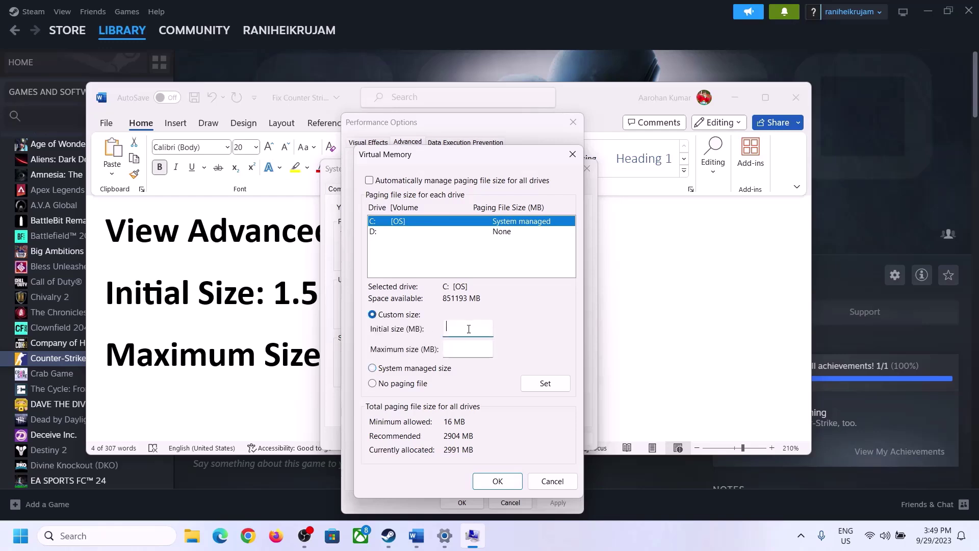
Highlight the initial size formula 1.5 x Total Ram in the notes and look up the installed RAM in Settings under System About.
{"action": "left_click", "coordinate": [264, 304]}
{"action": "left_click_drag", "start_coordinate": [274, 304], "coordinate": [454, 305]}
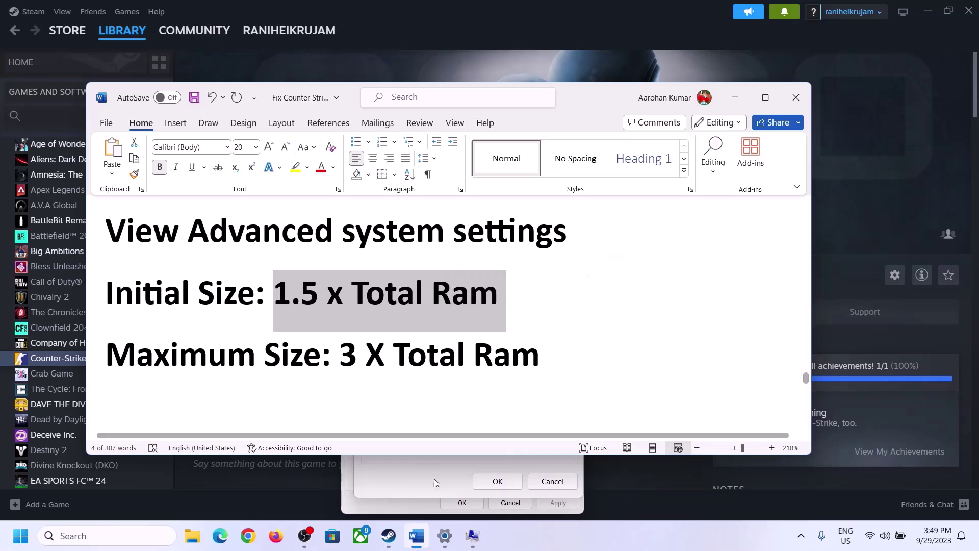
{"action": "left_click", "coordinate": [446, 535]}
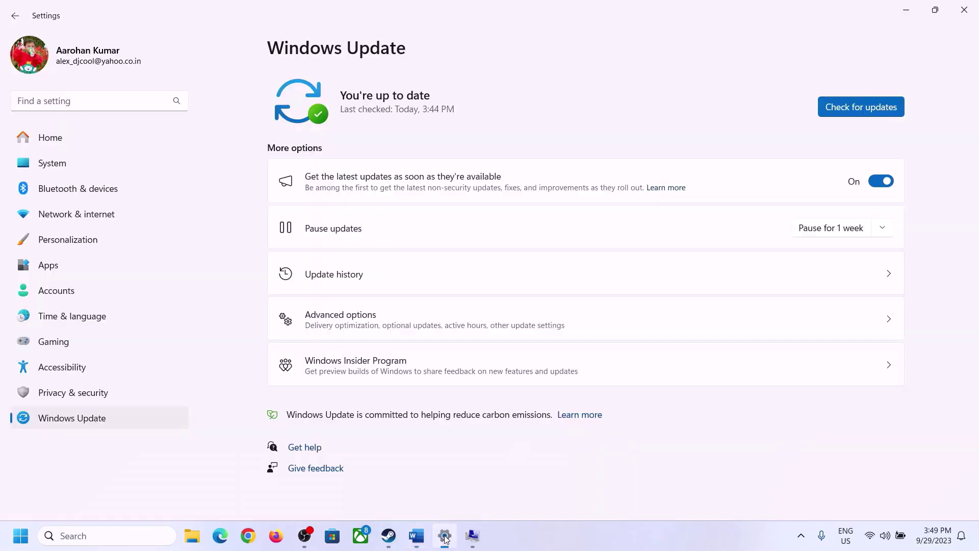
{"action": "left_click", "coordinate": [45, 164]}
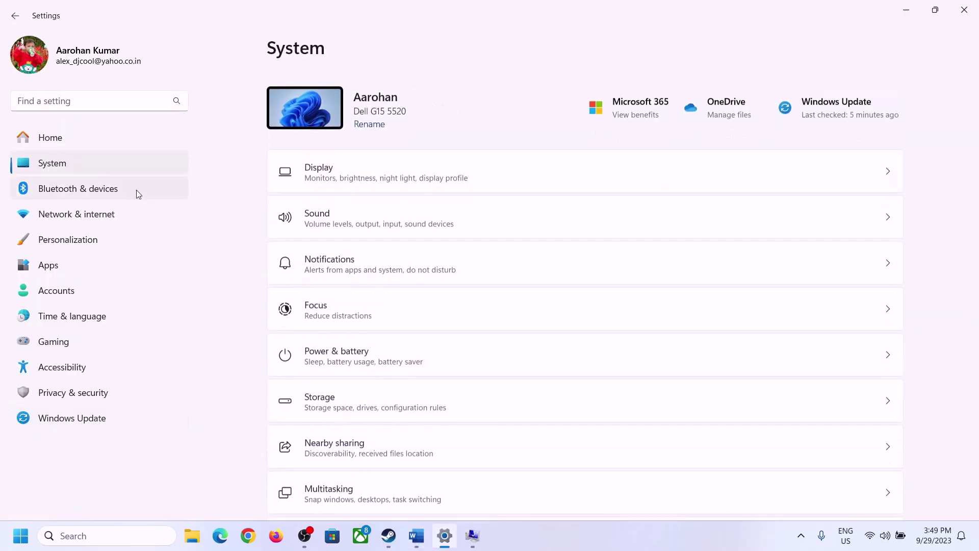
{"action": "scroll", "coordinate": [360, 357], "scroll_direction": "down", "scroll_amount": 8}
{"action": "left_click", "coordinate": [323, 482]}
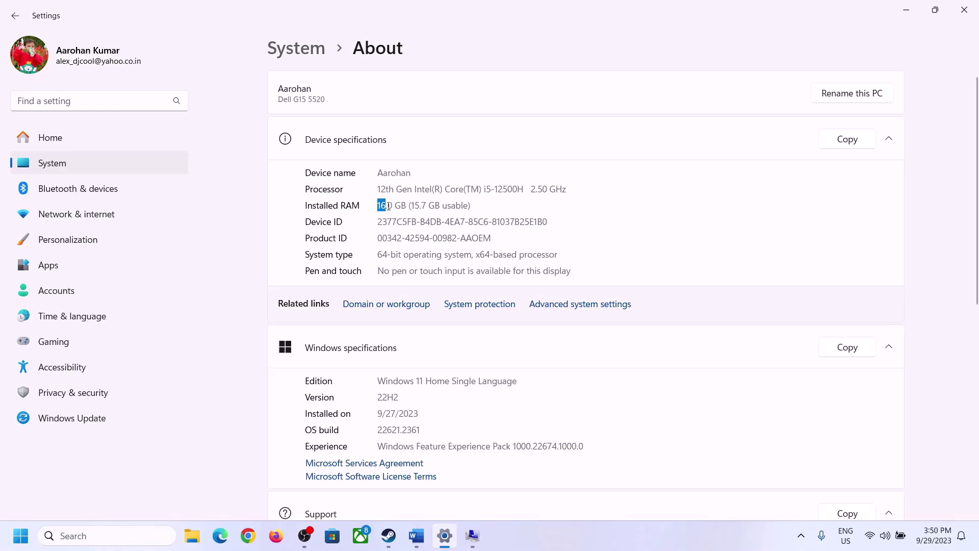
{"action": "left_click", "coordinate": [385, 204]}
{"action": "left_click_drag", "start_coordinate": [387, 200], "coordinate": [372, 200]}
Return to the Virtual Memory dialog, launch Calculator with the Run command calc, and place it beside the dialog.
{"action": "left_click", "coordinate": [473, 538]}
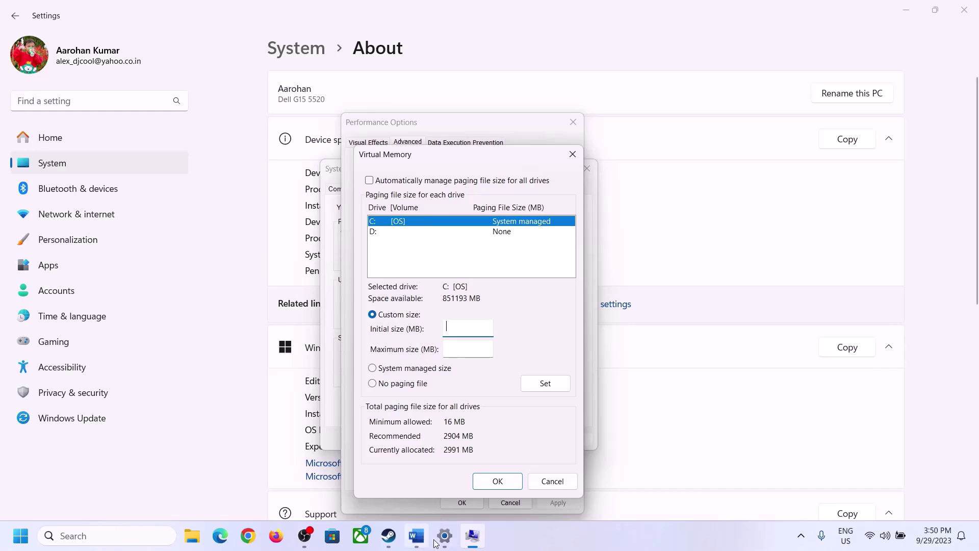
{"action": "mouse_move", "coordinate": [444, 537]}
{"action": "left_click", "coordinate": [442, 472]}
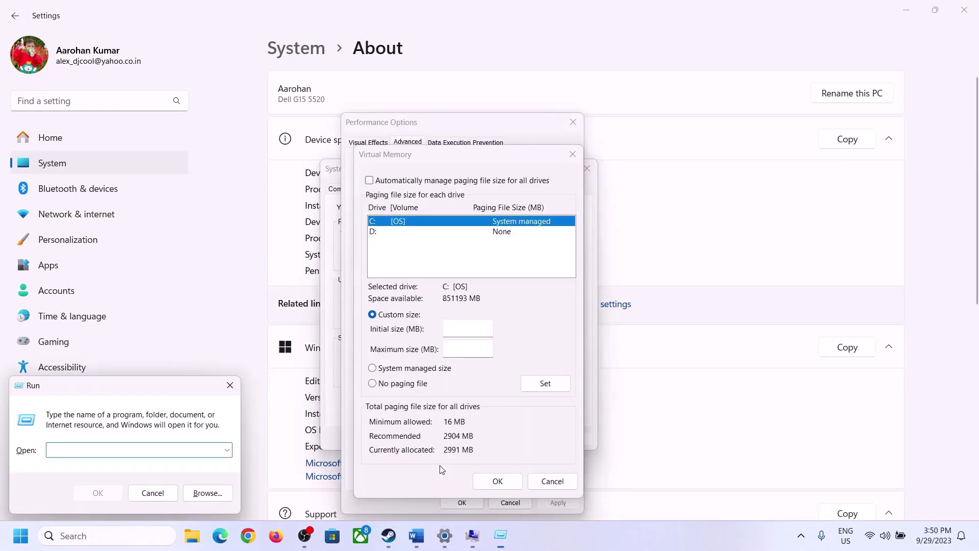
{"action": "type", "text": "calc"}
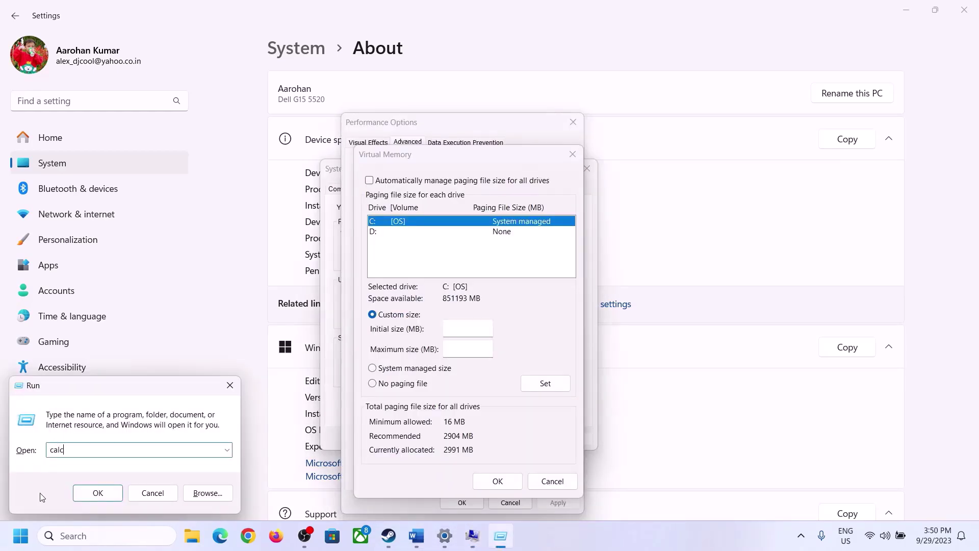
{"action": "left_click", "coordinate": [96, 493]}
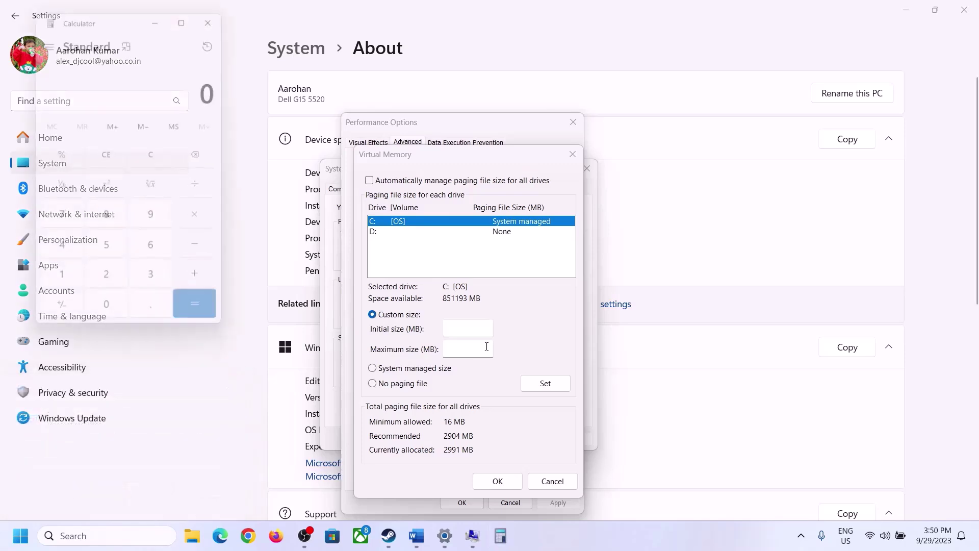
{"action": "left_click_drag", "start_coordinate": [122, 18], "coordinate": [715, 167]}
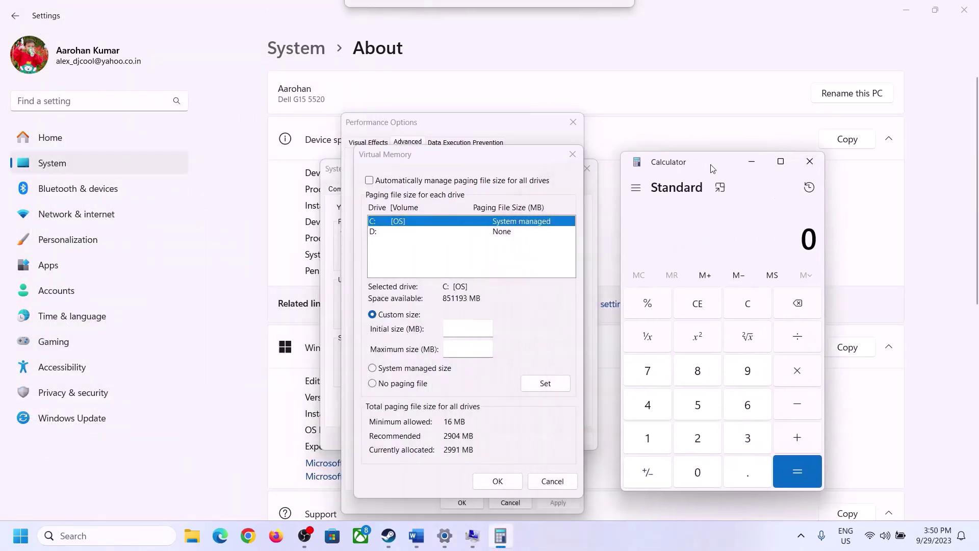